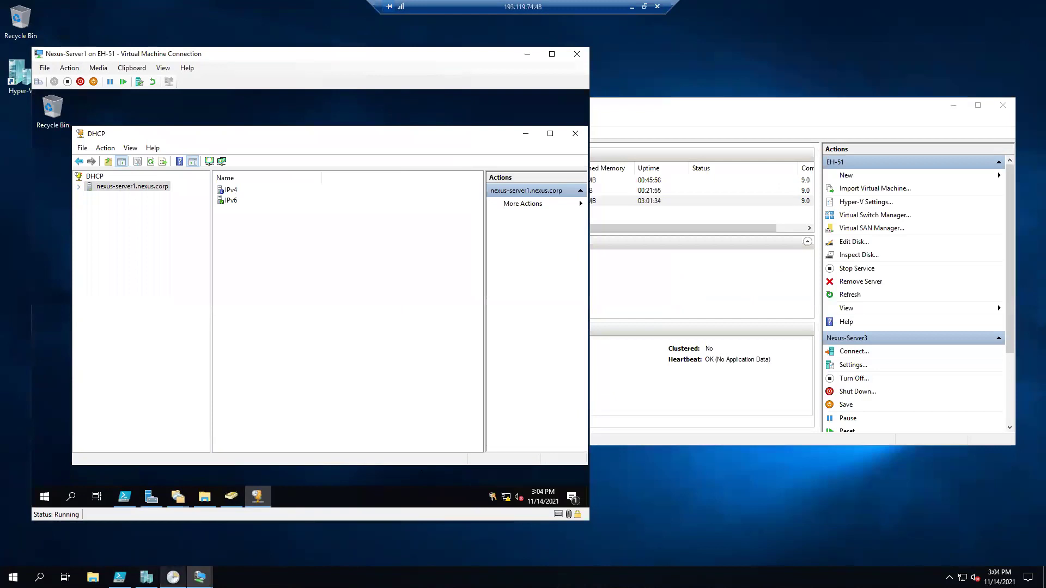
Sign in to Nexus-Server2 with the account password via Ctrl+Alt+Delete and open Server Manager.
mouse_move(200, 576)
left_click(128, 540)
left_click(530, 59)
left_click(545, 76)
type("•••••••••")
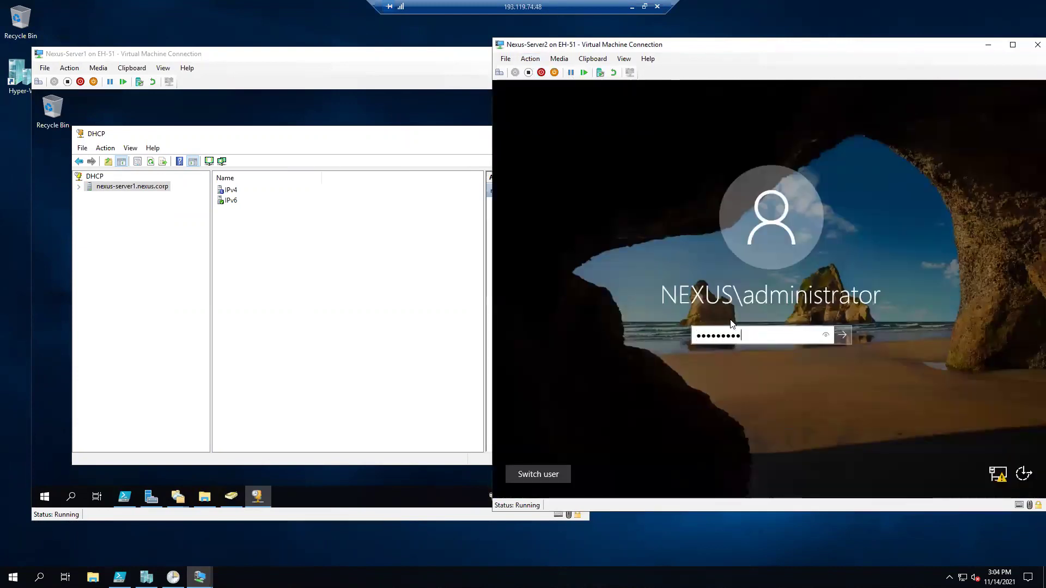
key("Return")
left_click(505, 487)
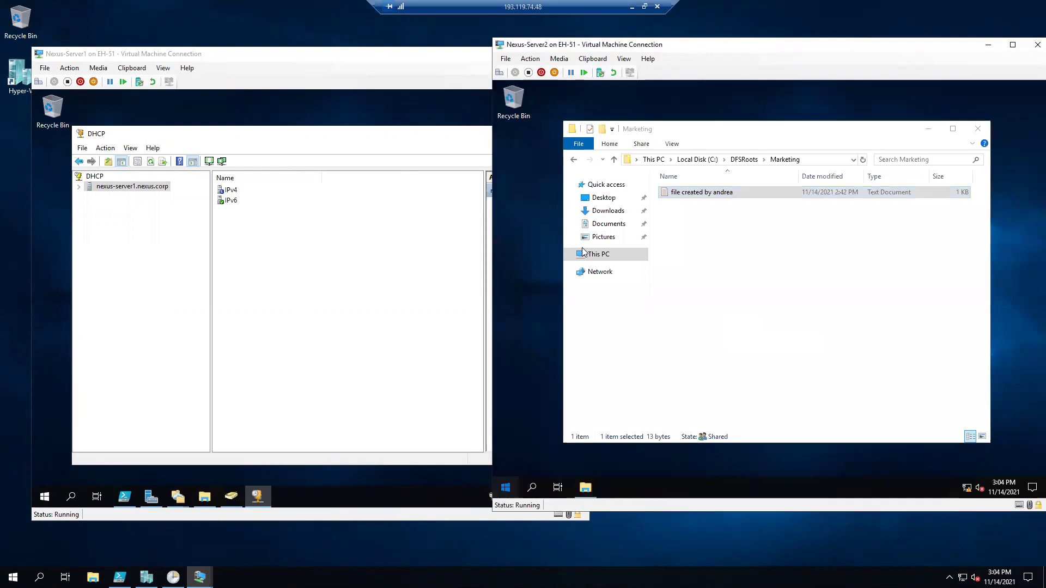
left_click(686, 196)
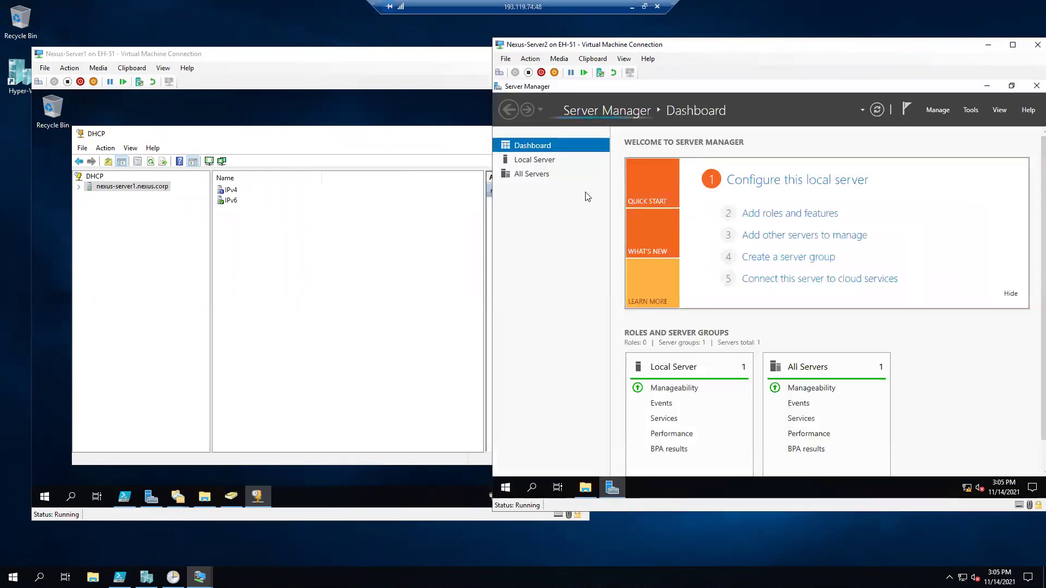
Start a role-based installation and select DHCP Server with its required management tools.
left_click(777, 218)
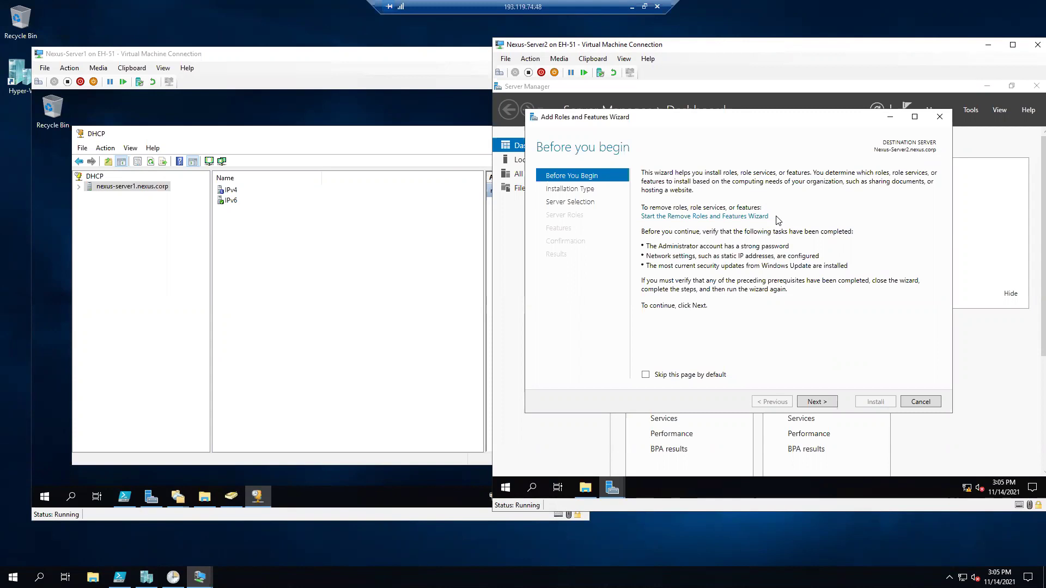
left_click(821, 402)
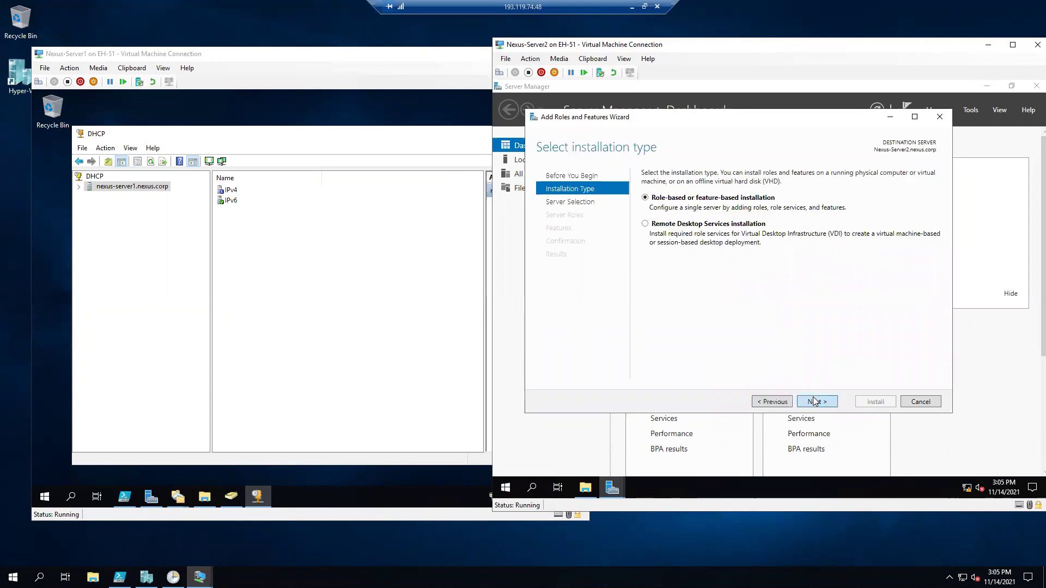
left_click(815, 402)
left_click(815, 401)
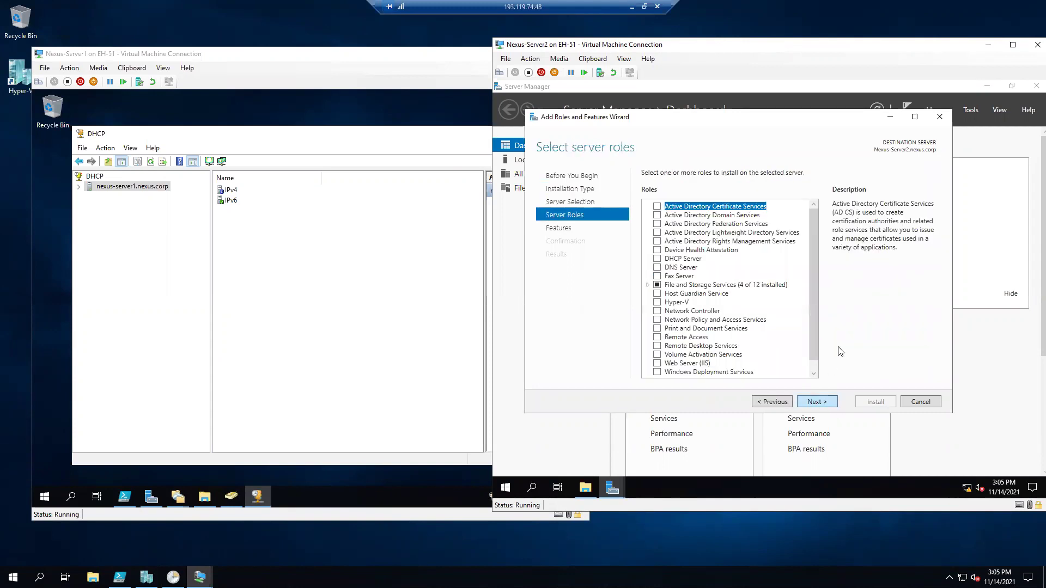
left_click(657, 259)
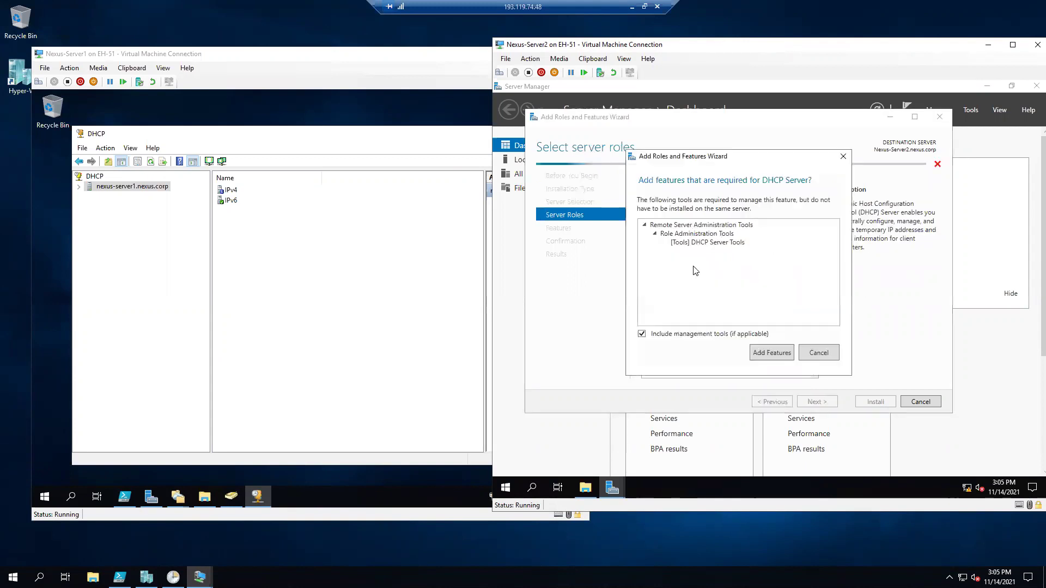
left_click(776, 353)
Allow automatic restart and begin installing the DHCP Server role.
left_click(816, 403)
left_click(815, 403)
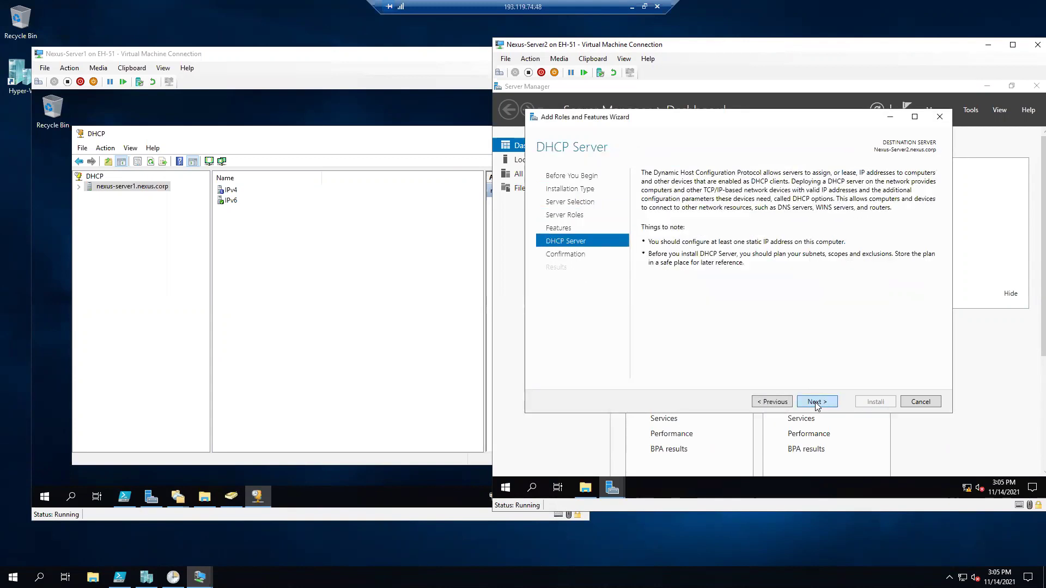
left_click(815, 401)
left_click(645, 189)
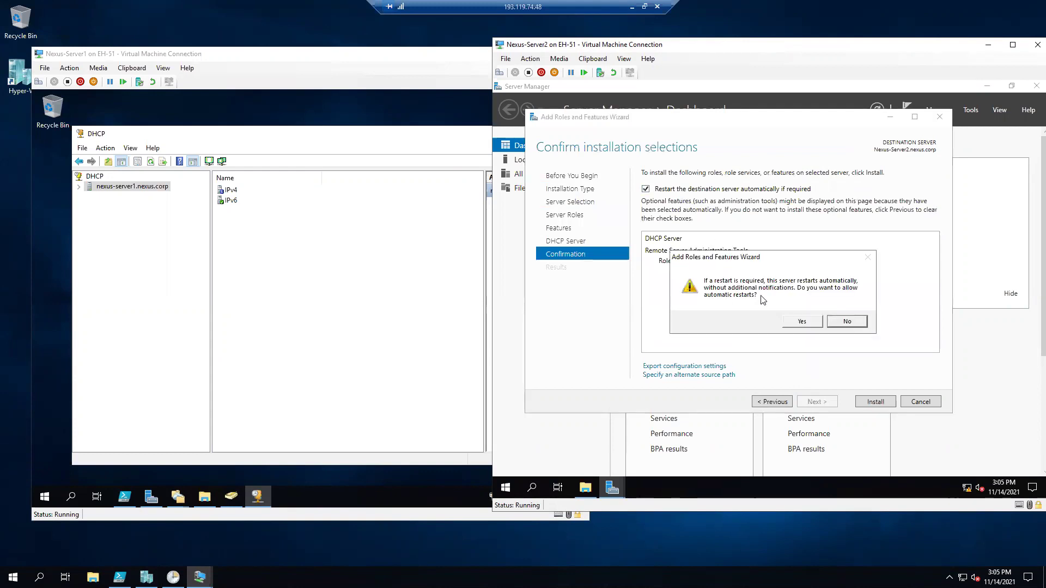
left_click(799, 322)
left_click(873, 403)
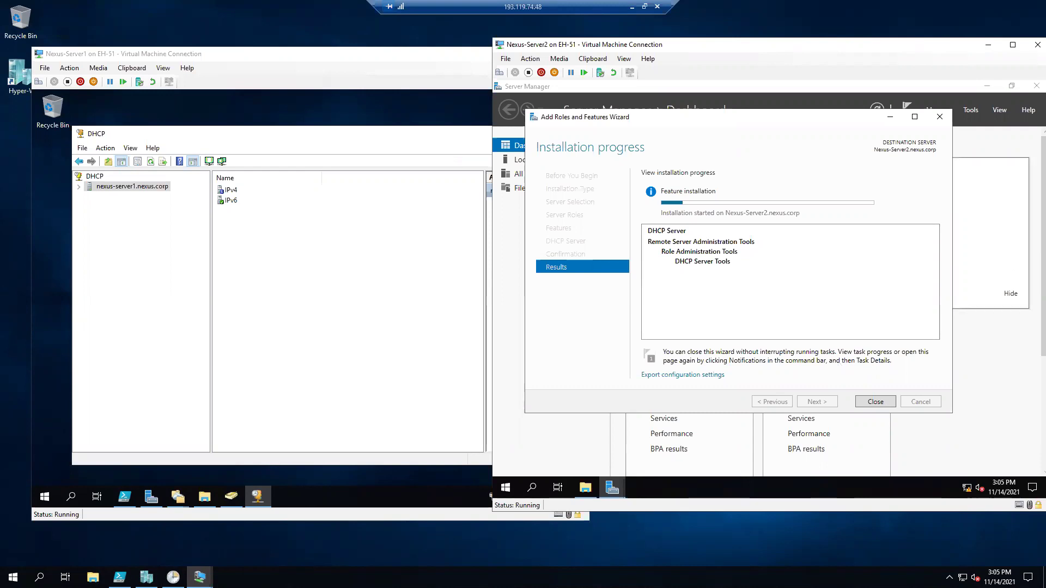
left_click(484, 284)
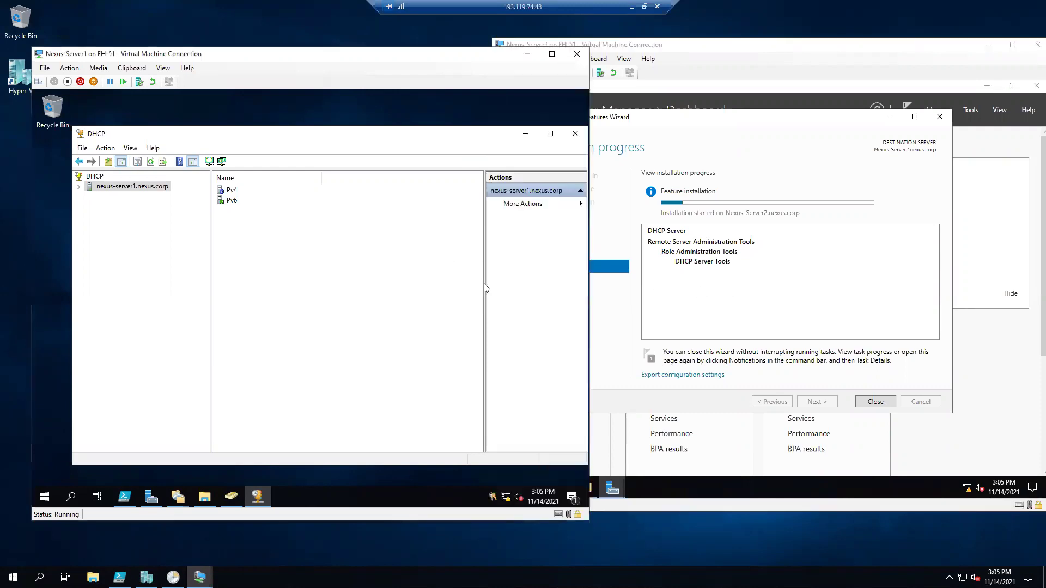
Resize and reposition the DHCP console, and hide Server Manager on Nexus-Server2.
left_click_drag(486, 139, 460, 135)
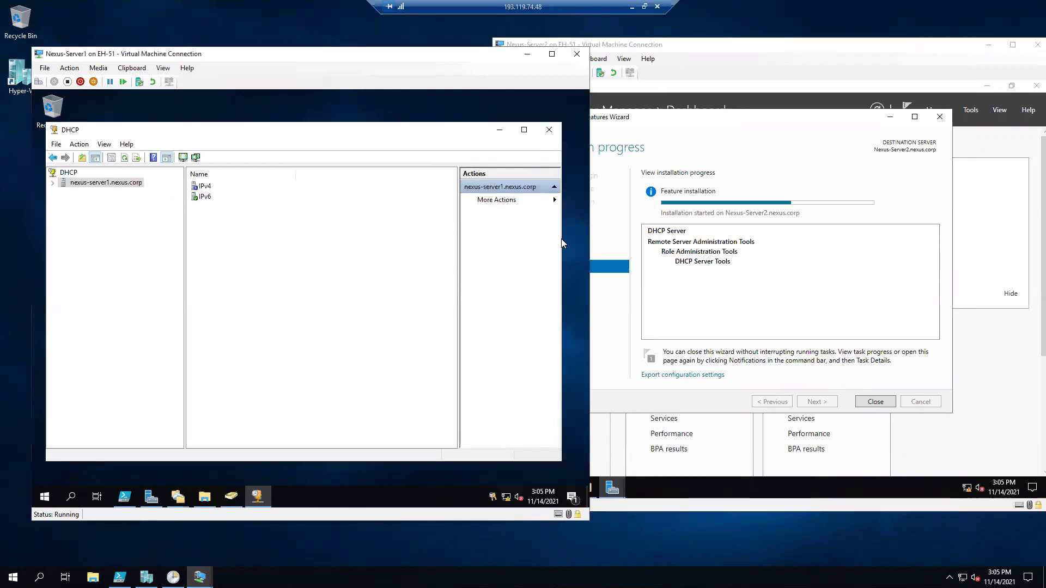
left_click_drag(561, 239, 430, 226)
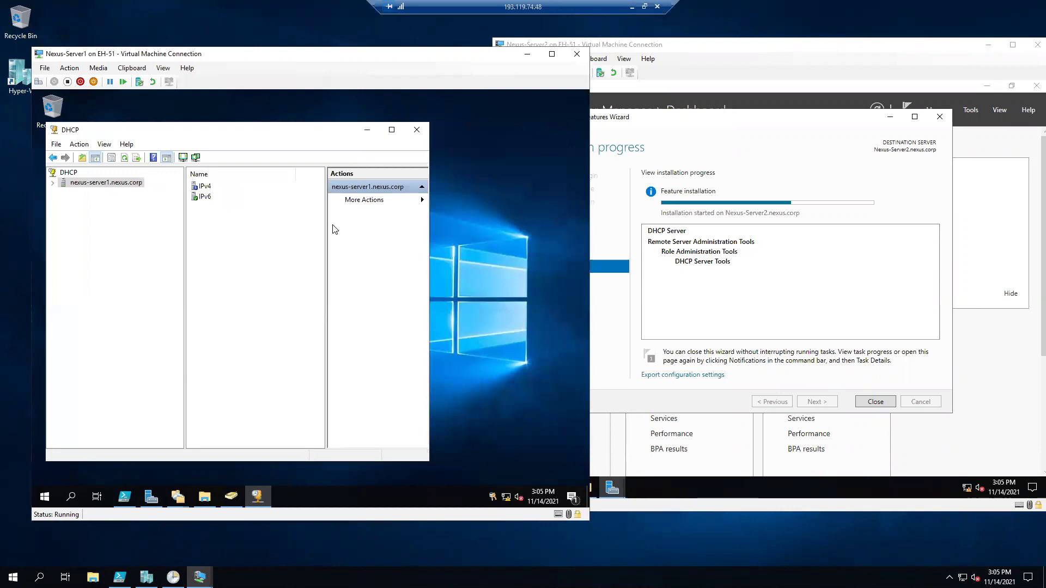
left_click_drag(326, 228, 257, 220)
left_click_drag(239, 137, 302, 135)
left_click_drag(248, 201, 227, 201)
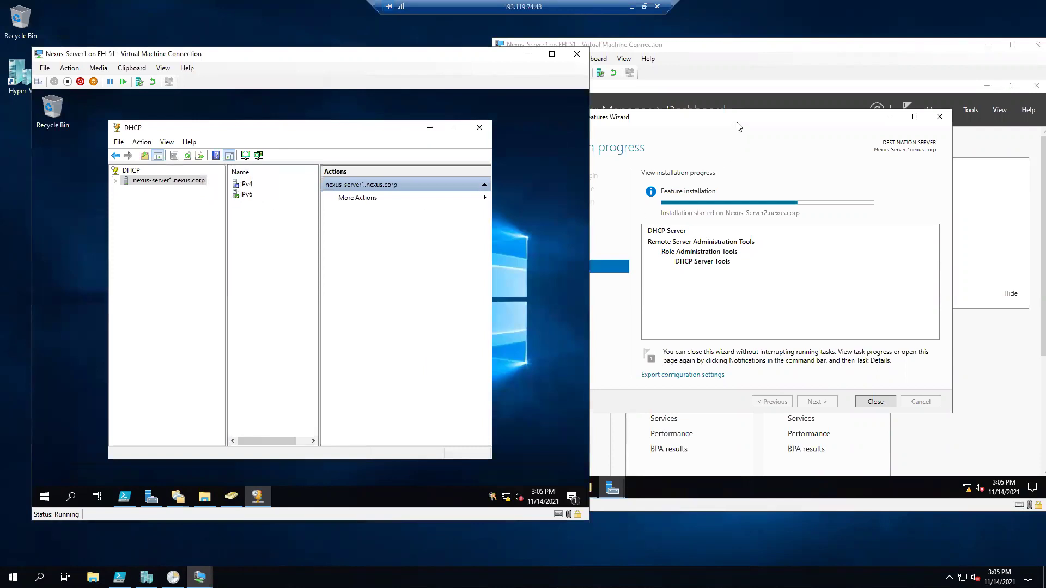
left_click_drag(800, 60, 775, 54)
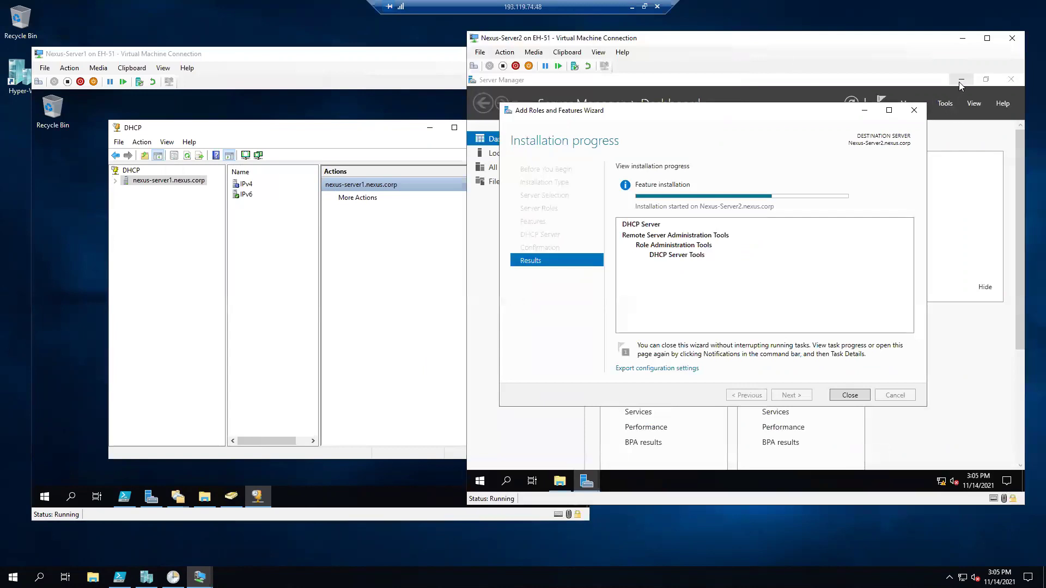
left_click(960, 80)
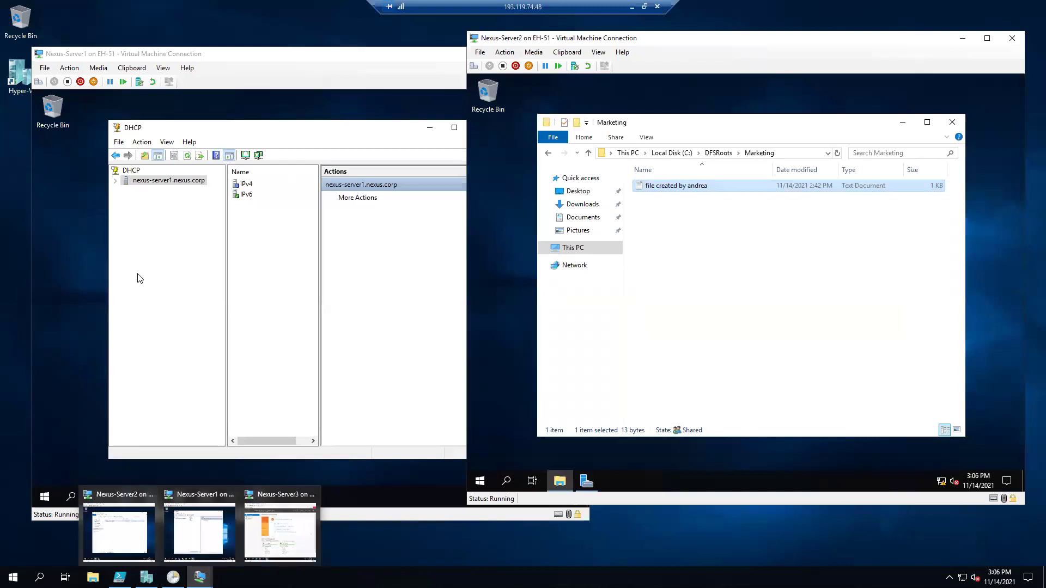
Expand nexus-server1 > IPv4 > Scope [10.0.0.0] > Reservations and select the 10.1.1.111 reservation.
left_click(116, 182)
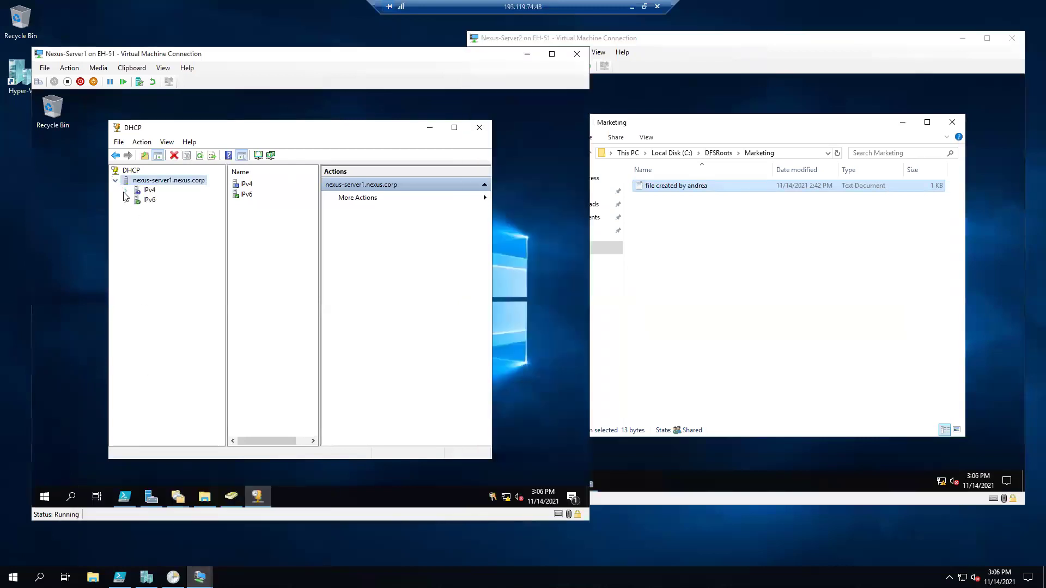
left_click(125, 190)
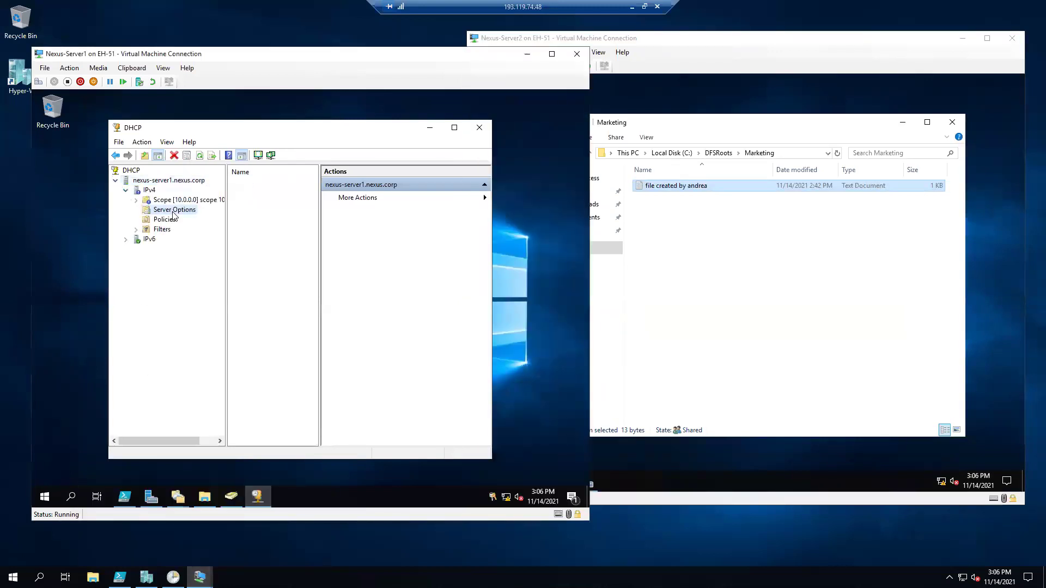
left_click(174, 211)
double_click(177, 201)
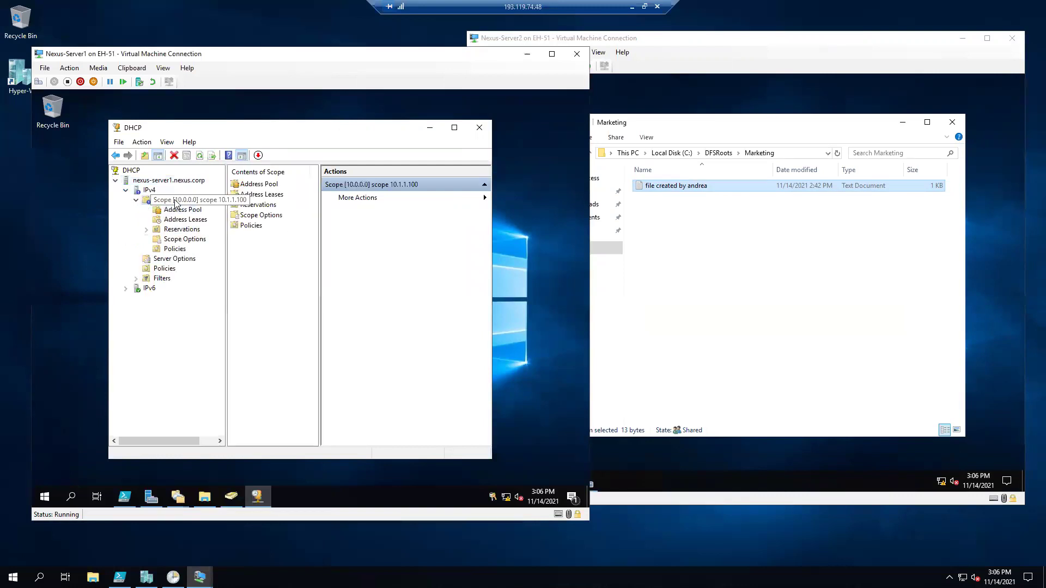
double_click(182, 229)
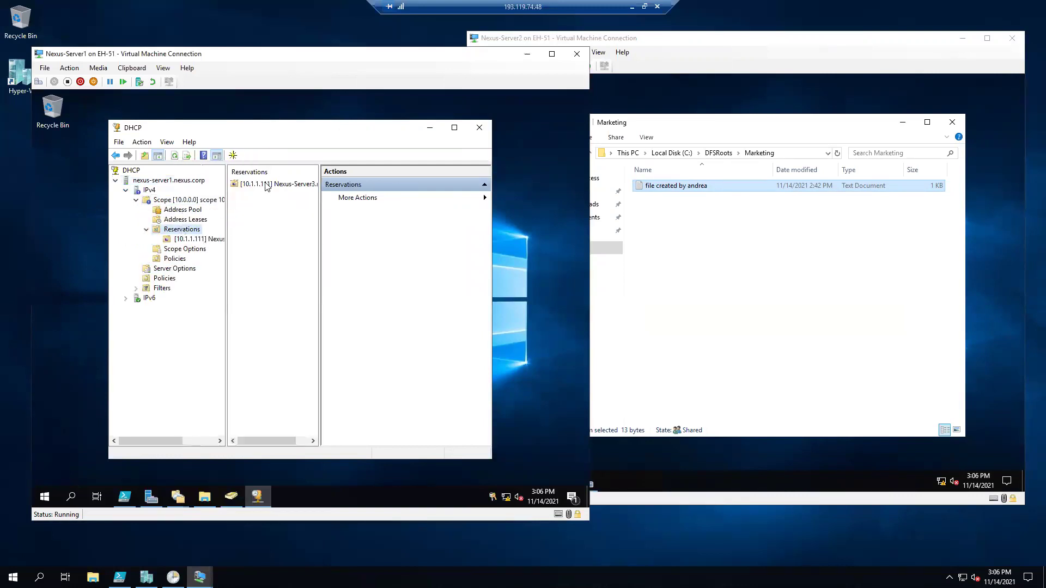
left_click(267, 186)
left_click(197, 240)
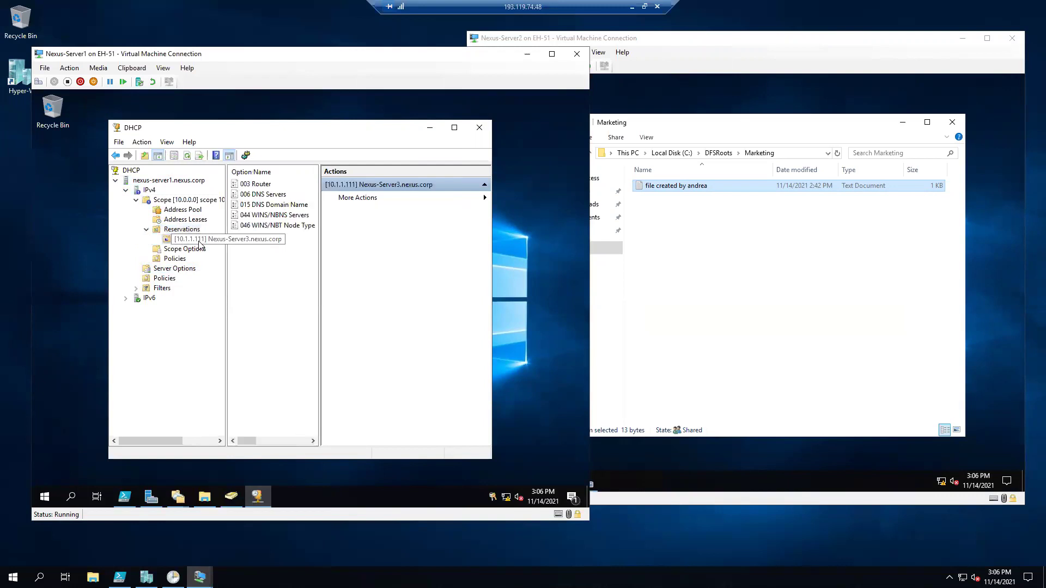
Delete the 10.1.1.111 reservation and view the scope's address pool ranges.
right_click(199, 245)
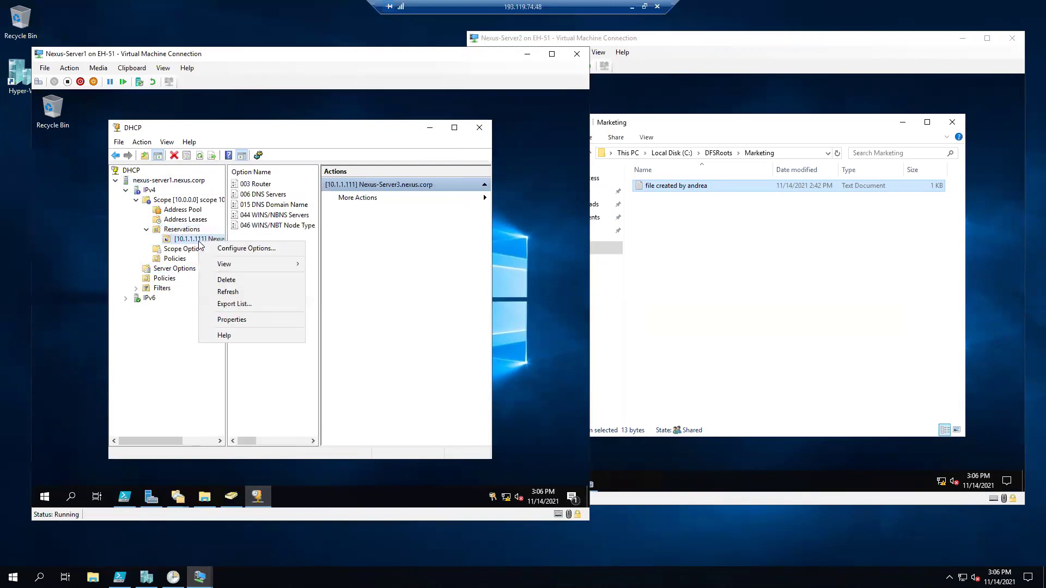
left_click(226, 279)
left_click(334, 333)
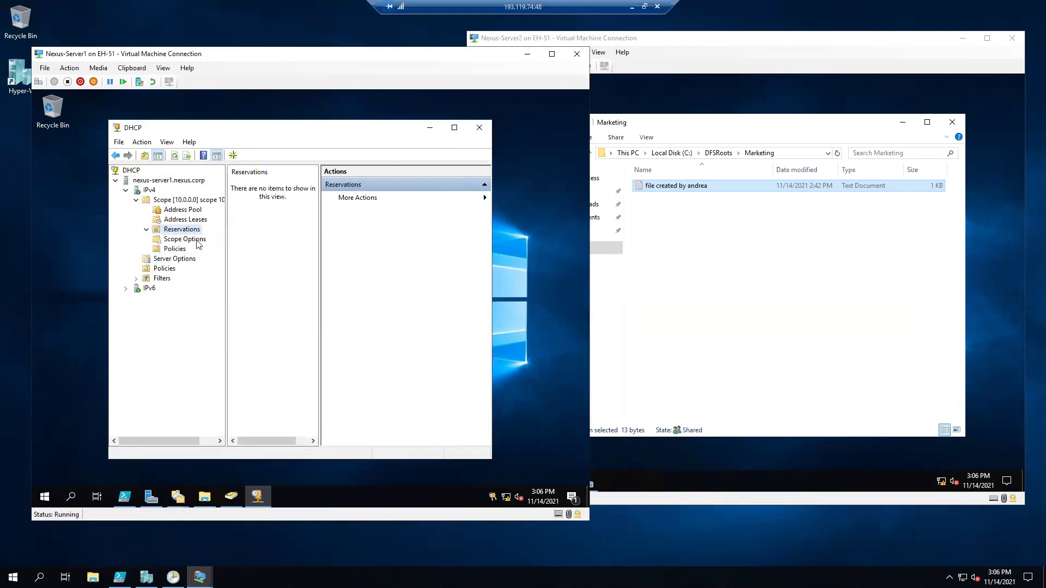
left_click(183, 212)
left_click_drag(320, 273, 391, 270)
left_click(902, 123)
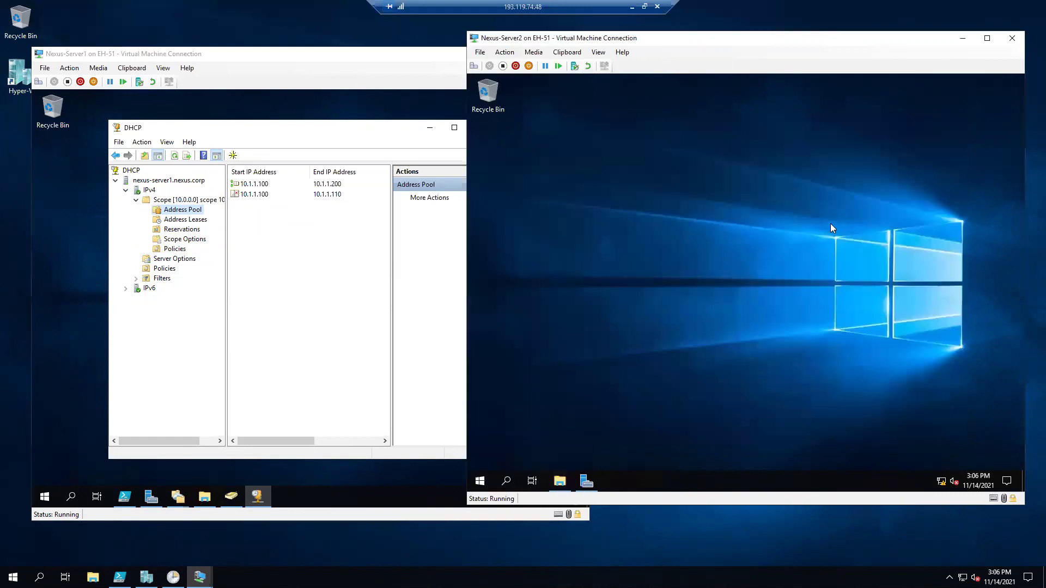
Complete DHCP post-install setup, creating security groups and authorizing Nexus-Server2, then close Server Manager.
left_click(584, 479)
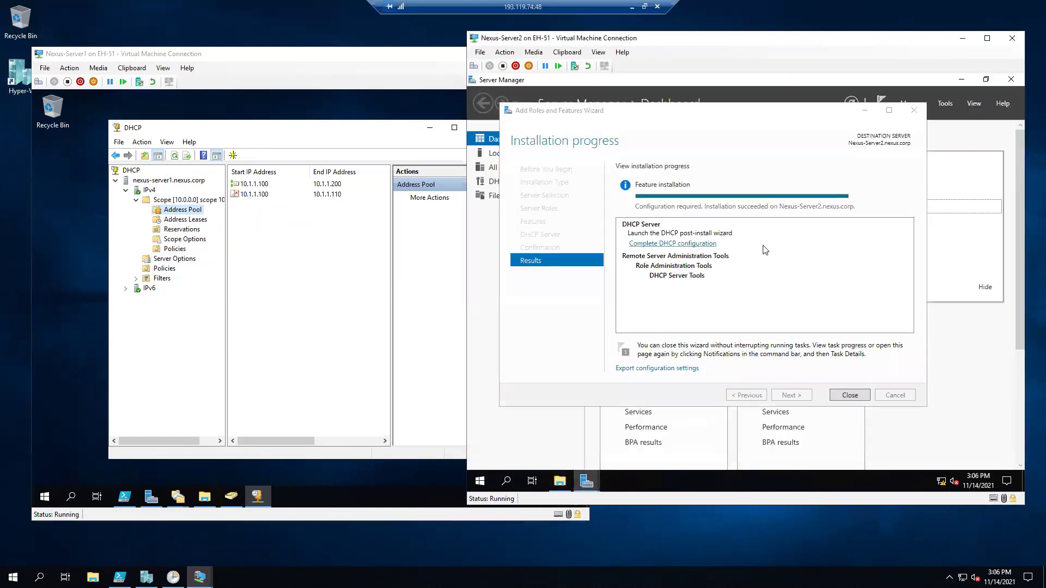
left_click(708, 246)
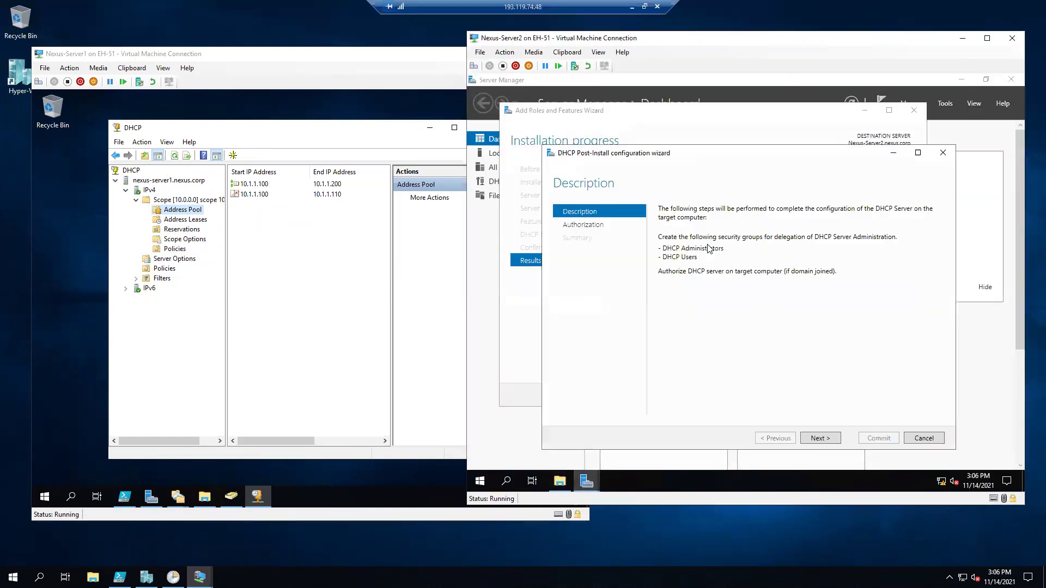
left_click(810, 439)
left_click(876, 438)
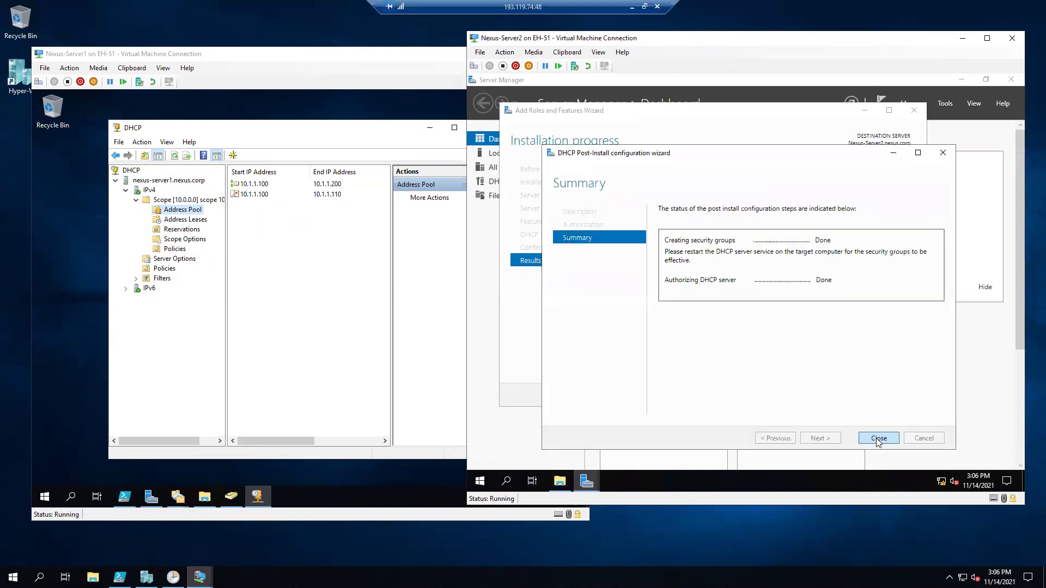
left_click(876, 438)
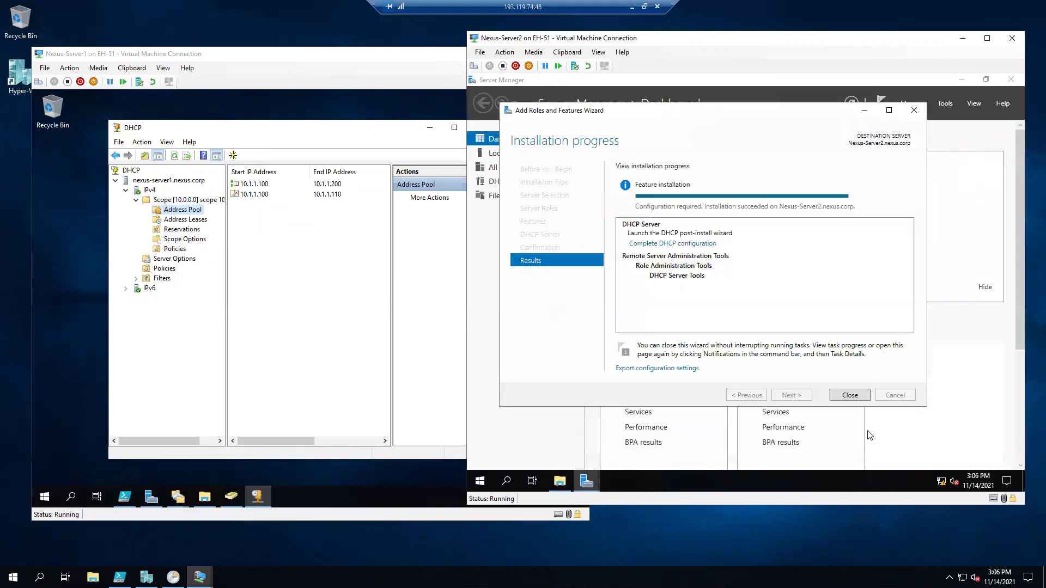
left_click(841, 396)
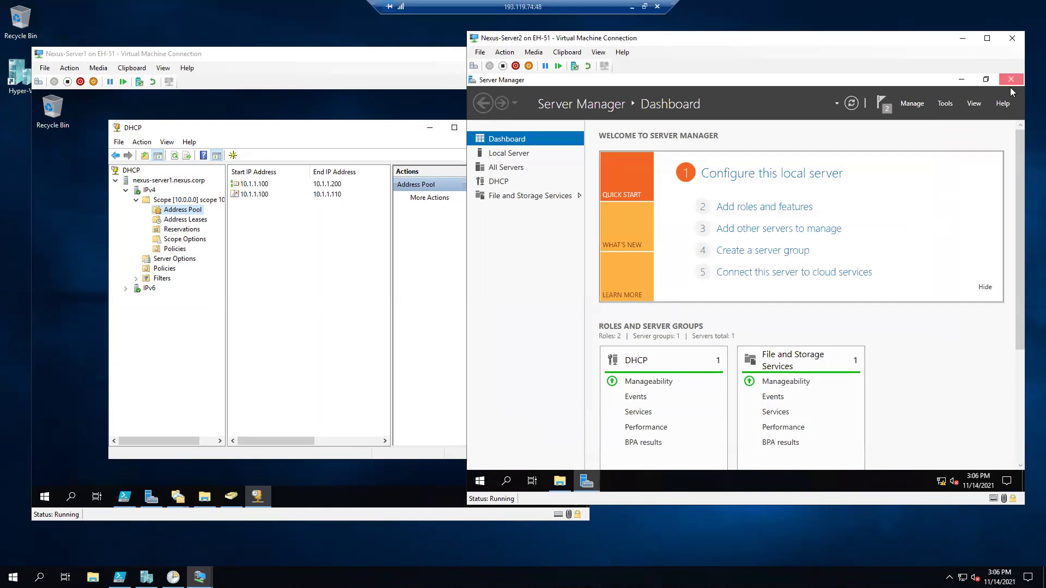
left_click(1009, 80)
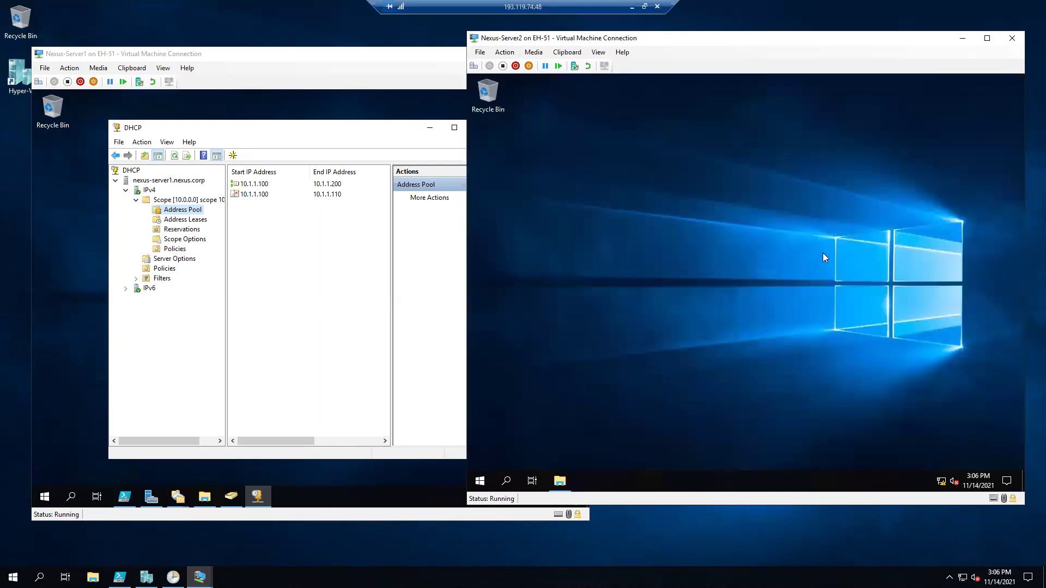
Launch Disk Management from the Run prompt with diskmgmt.msc.
right_click(482, 484)
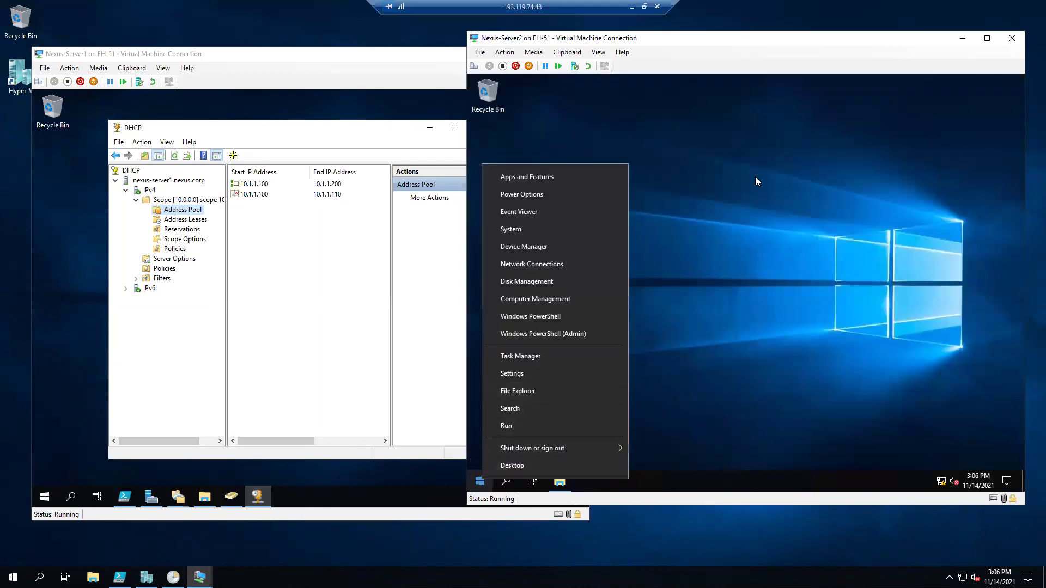
left_click(534, 426)
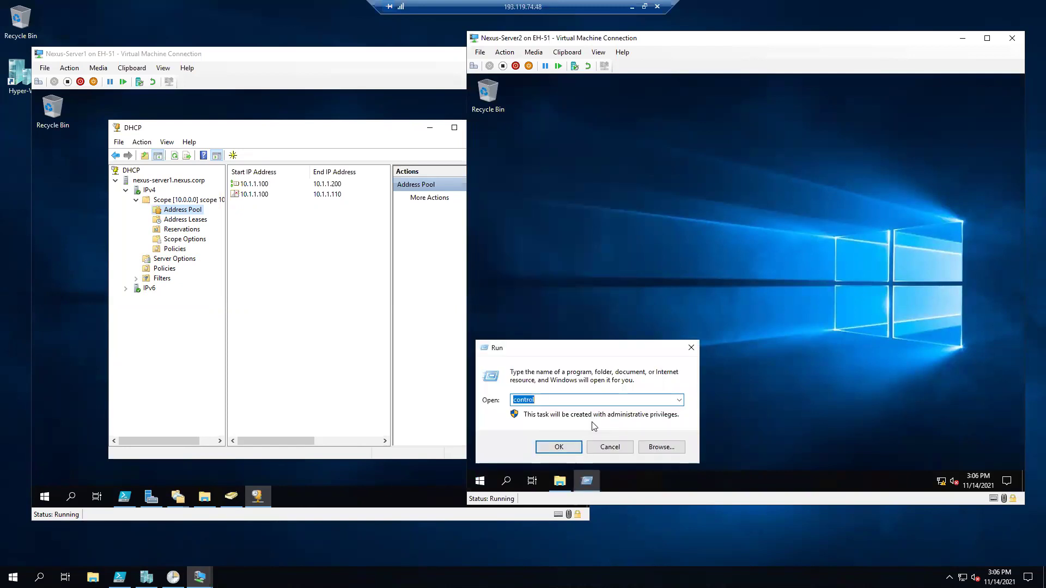
type("diskmgmt.msc")
key("Return")
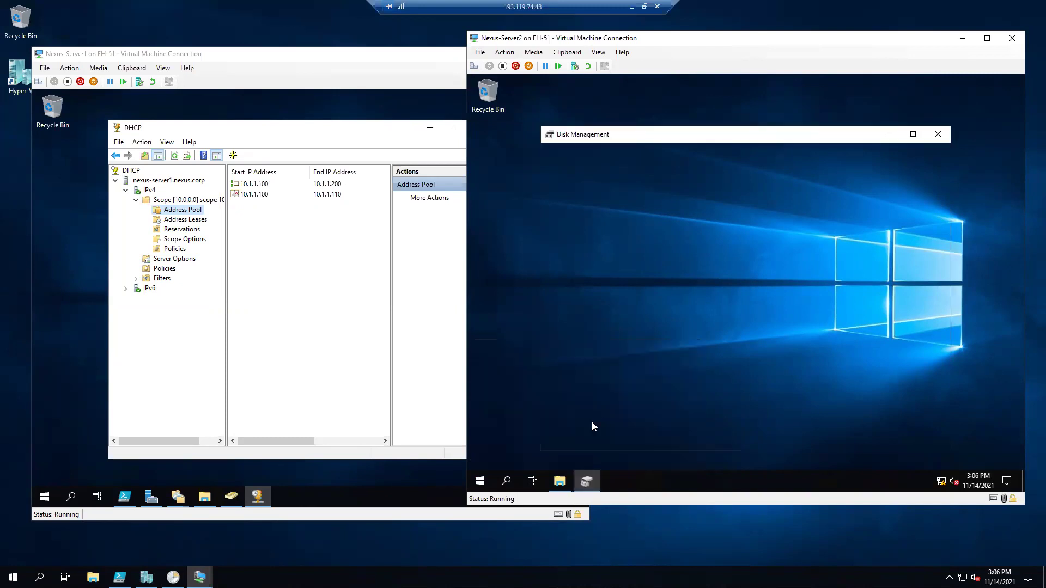
left_click_drag(680, 136, 670, 110)
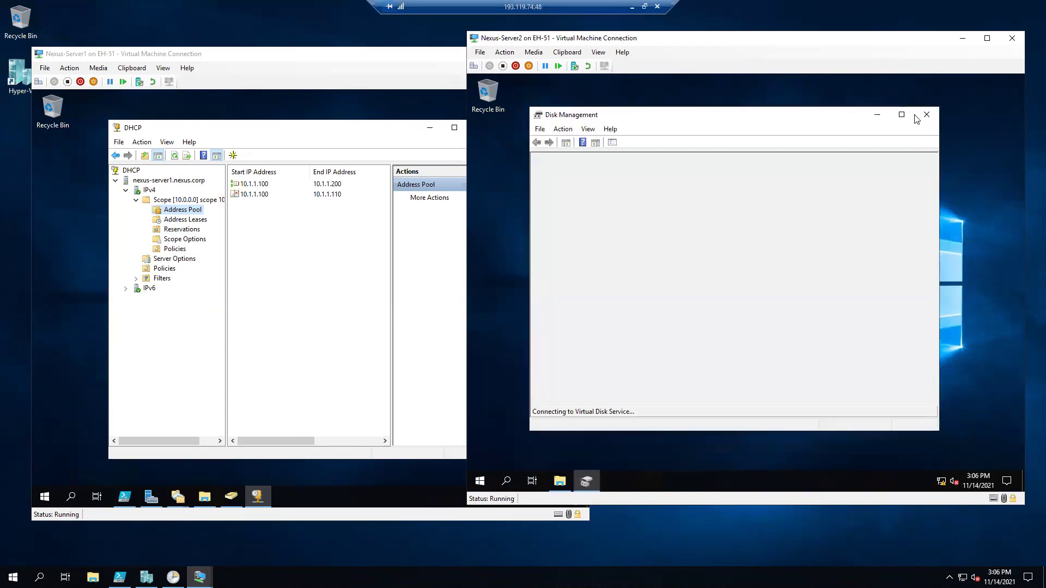
Retry diskmgmt.msc from search, dismiss the access-denied error, then search for dhcpmgmt.msc.
left_click(510, 478)
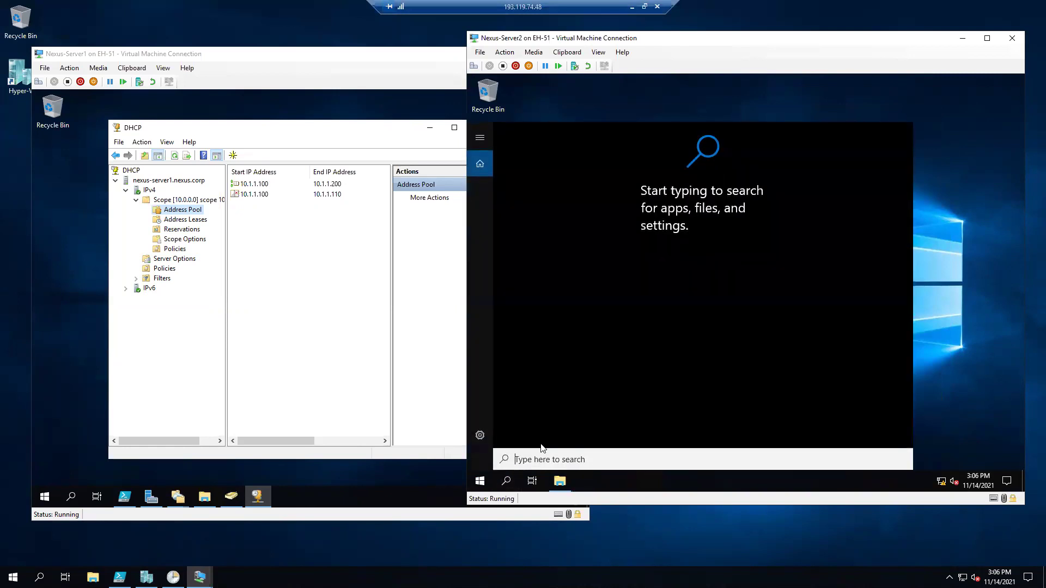
type("diskmgm")
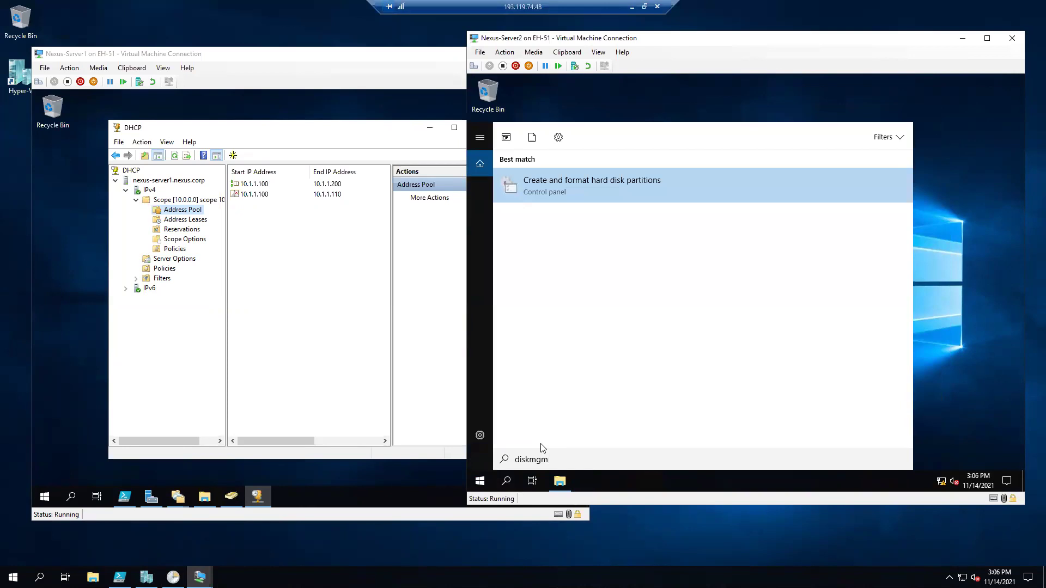
type("t.msc")
key("Return")
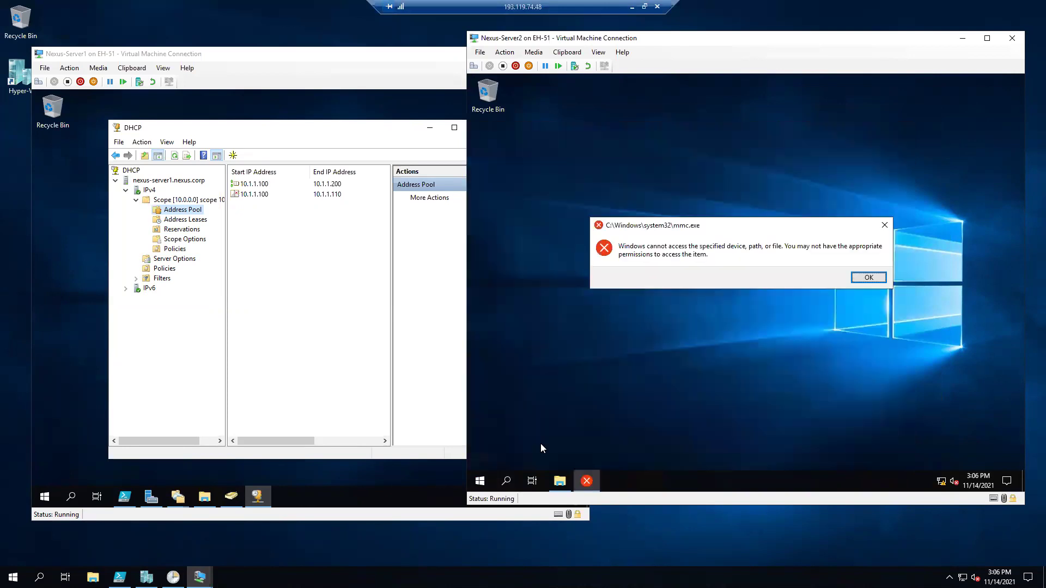
left_click(856, 281)
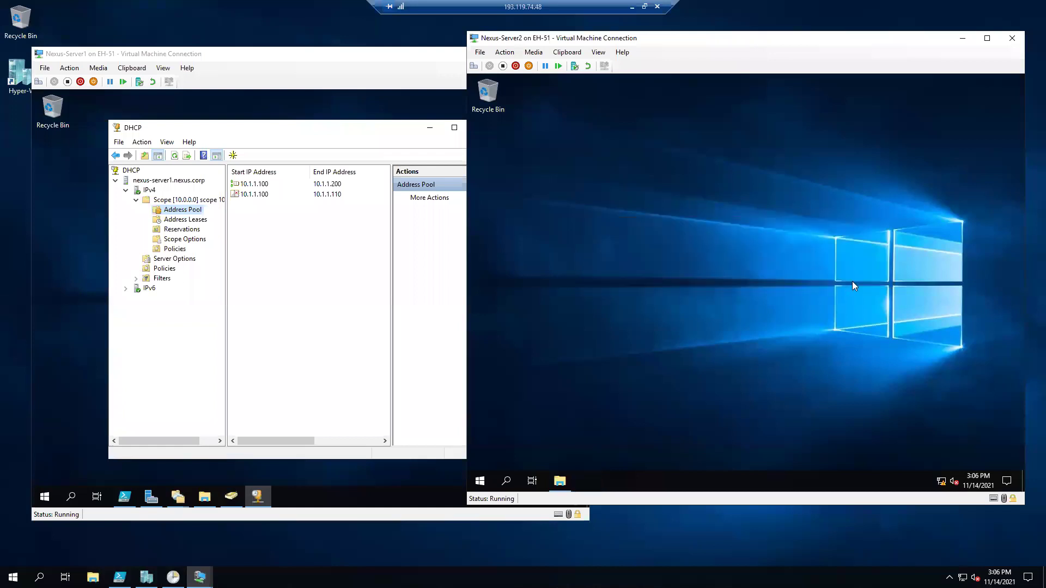
left_click(506, 482)
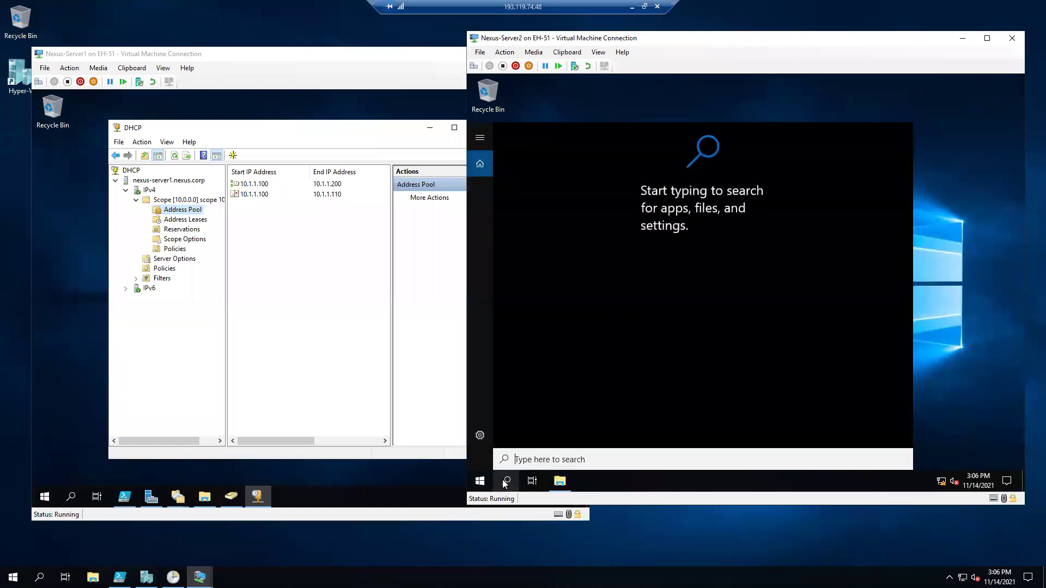
type("dh")
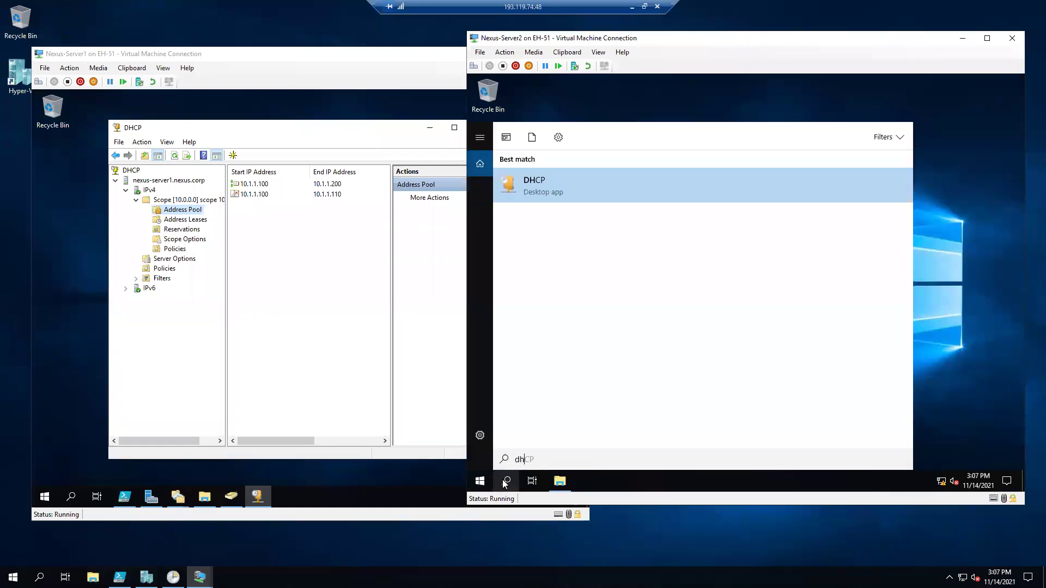
type("cp")
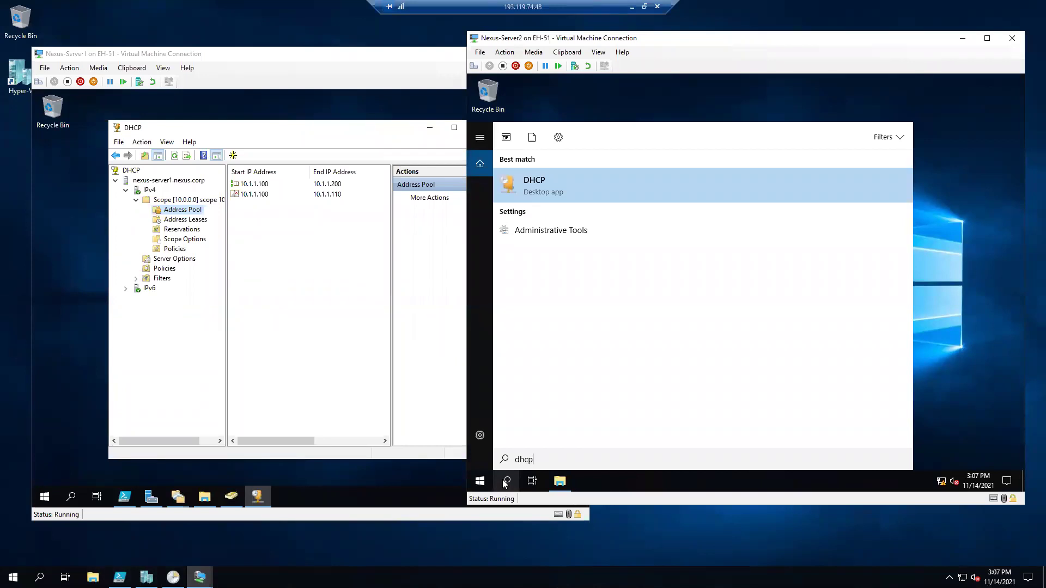
type("mgmt.msc")
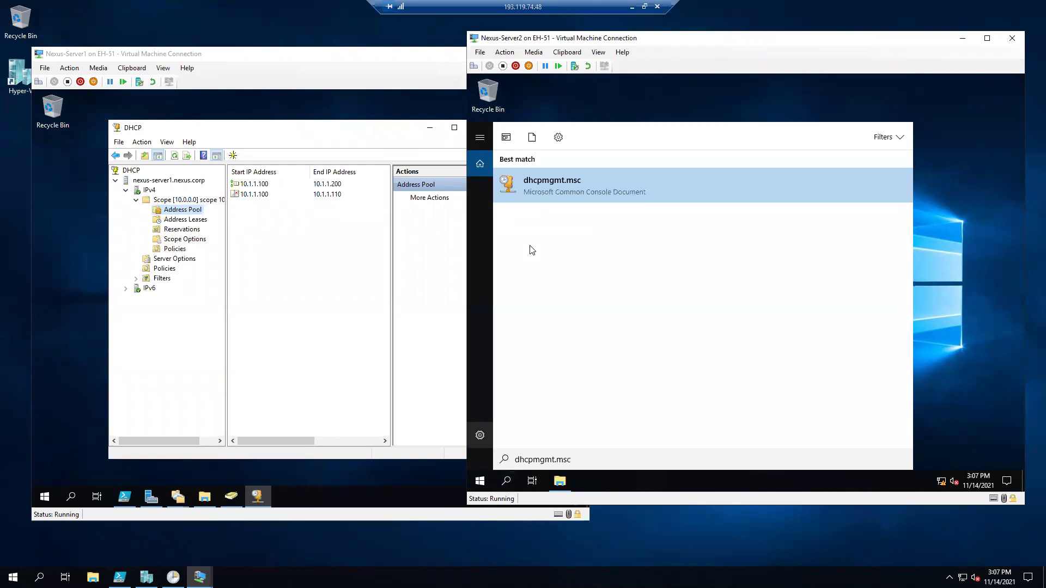
Open the DHCP console on Nexus-Server2, then search Nexus-Server1 for dnsmgmt.msc.
left_click(556, 190)
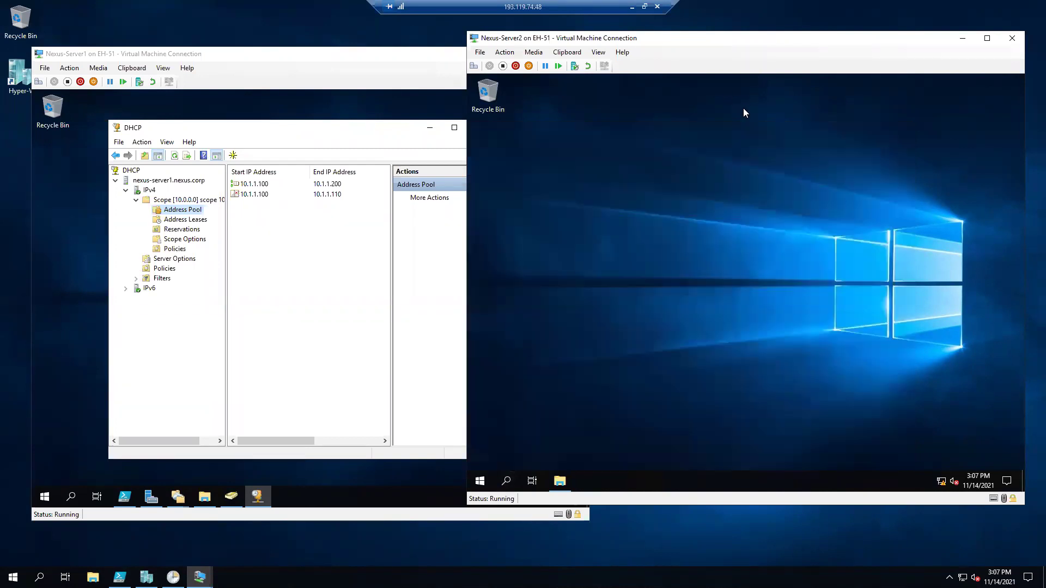
left_click(66, 399)
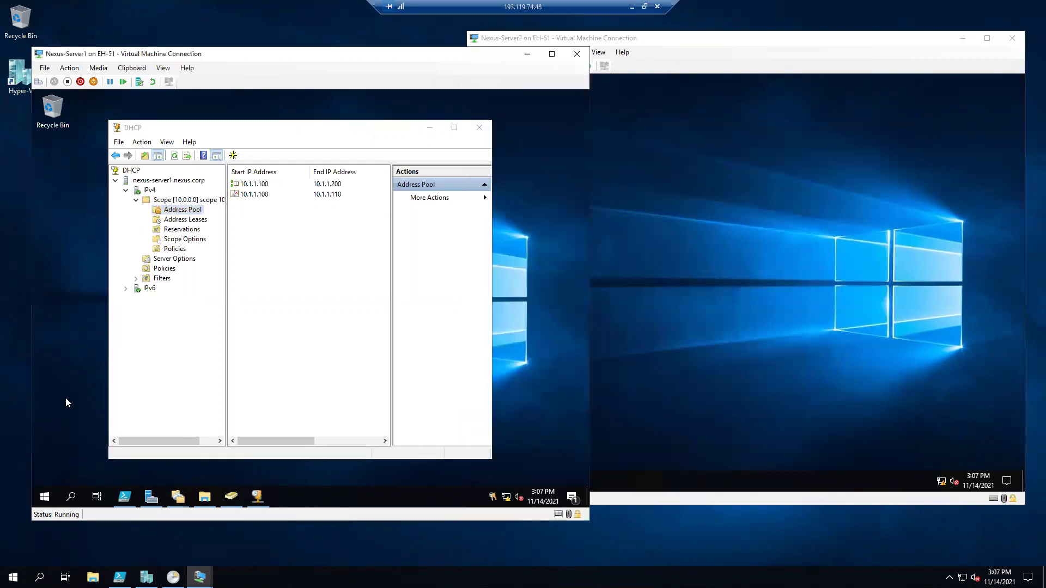
left_click(70, 496)
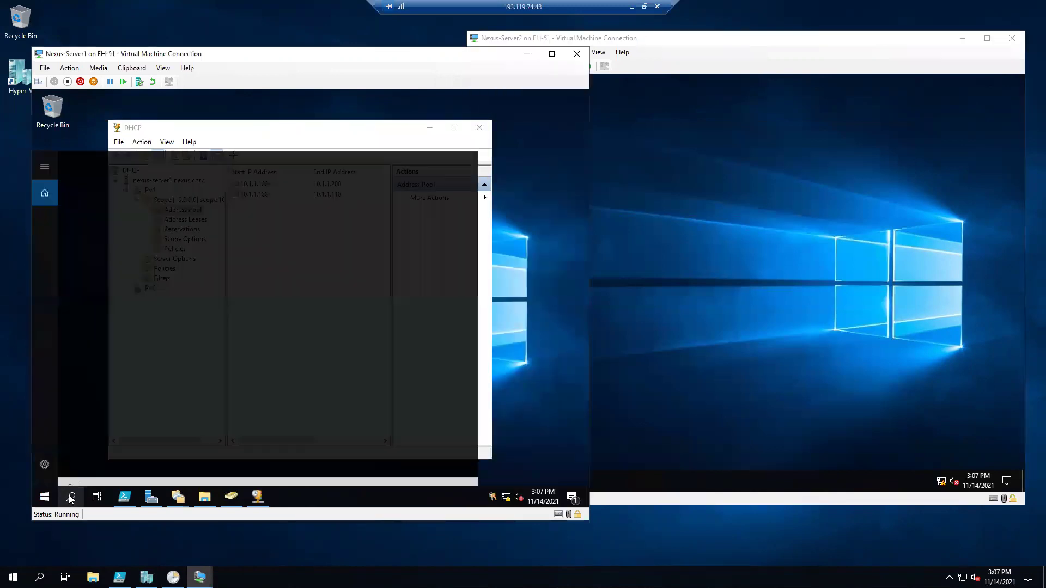
type("dns")
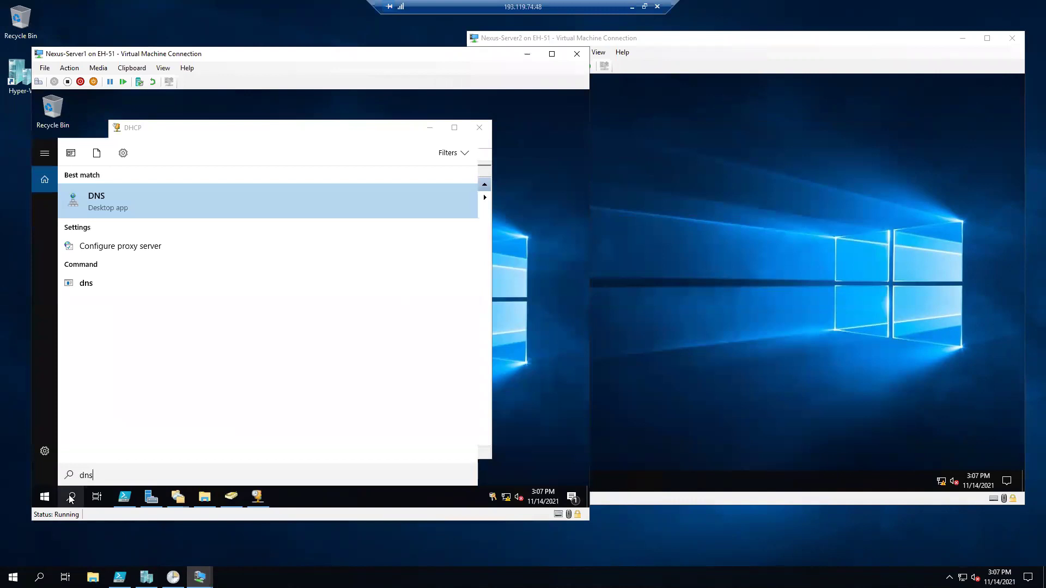
type("mgm.msc")
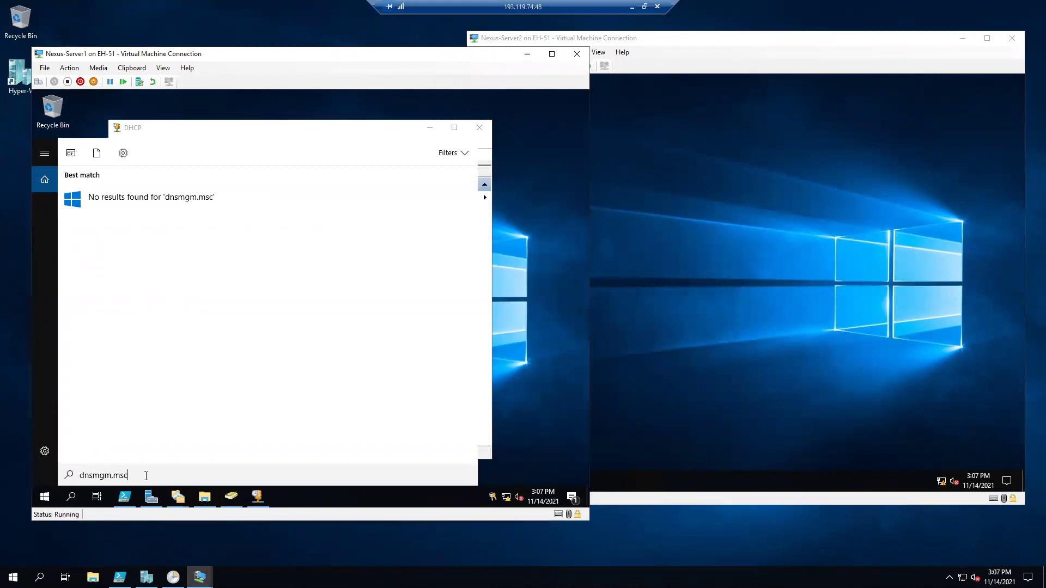
type("t")
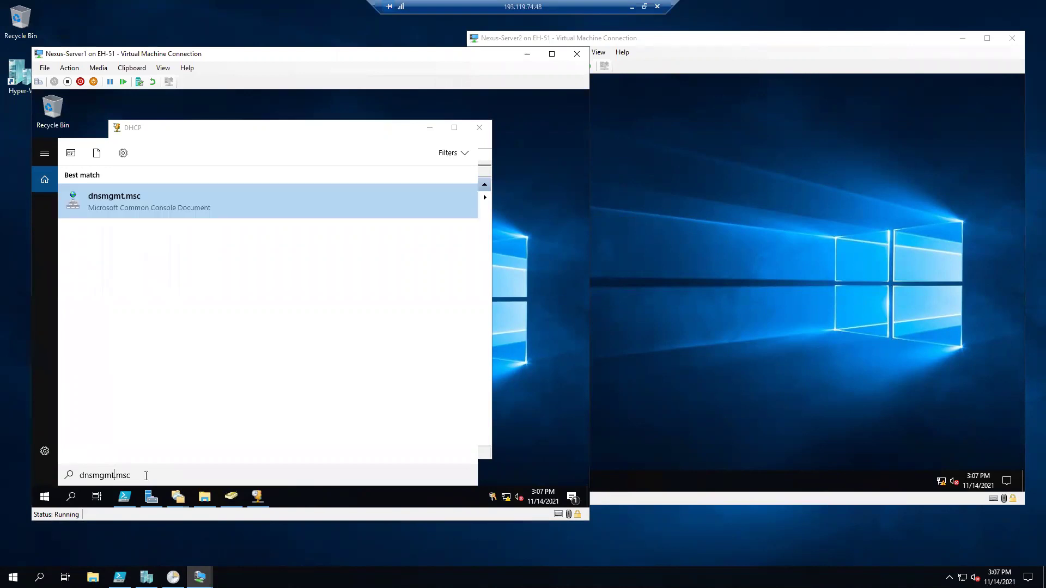
Run the DNS console as administrator and clear the search from the desktop.
right_click(134, 201)
left_click(135, 208)
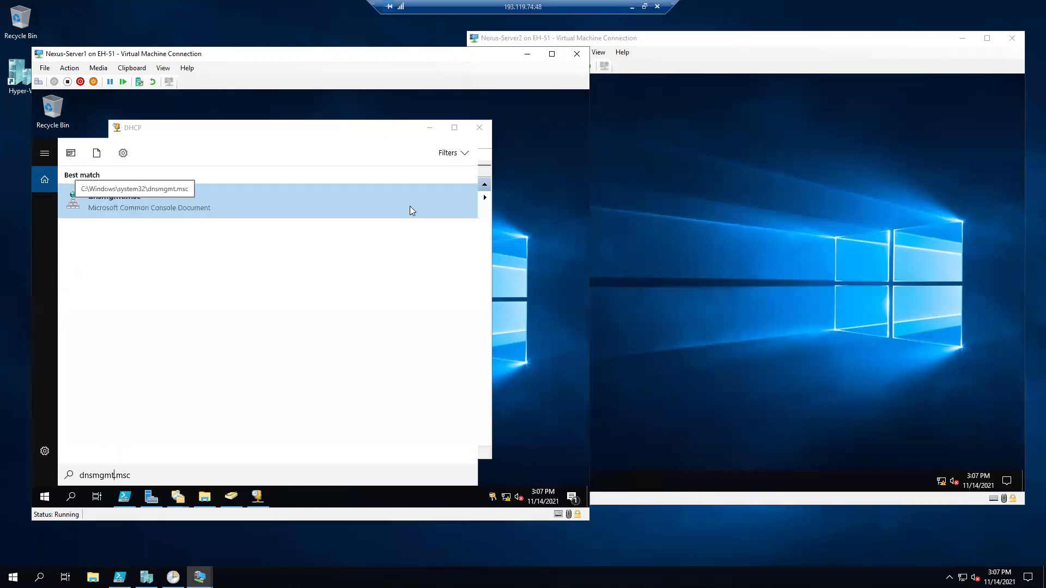
left_click(430, 127)
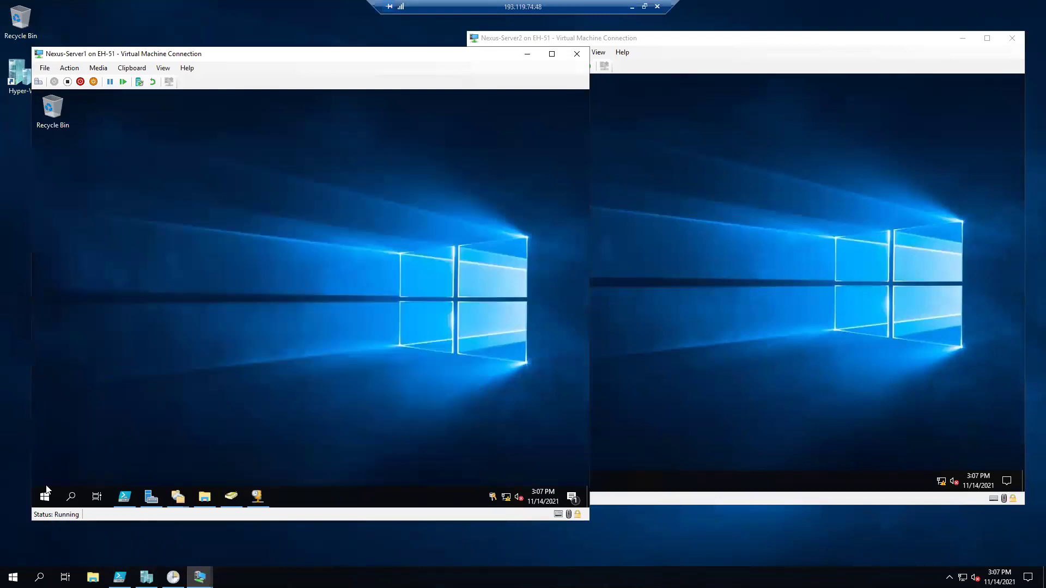
left_click(45, 494)
Launch DNS Manager from Server Manager's Tools menu on Nexus-Server1.
left_click(235, 197)
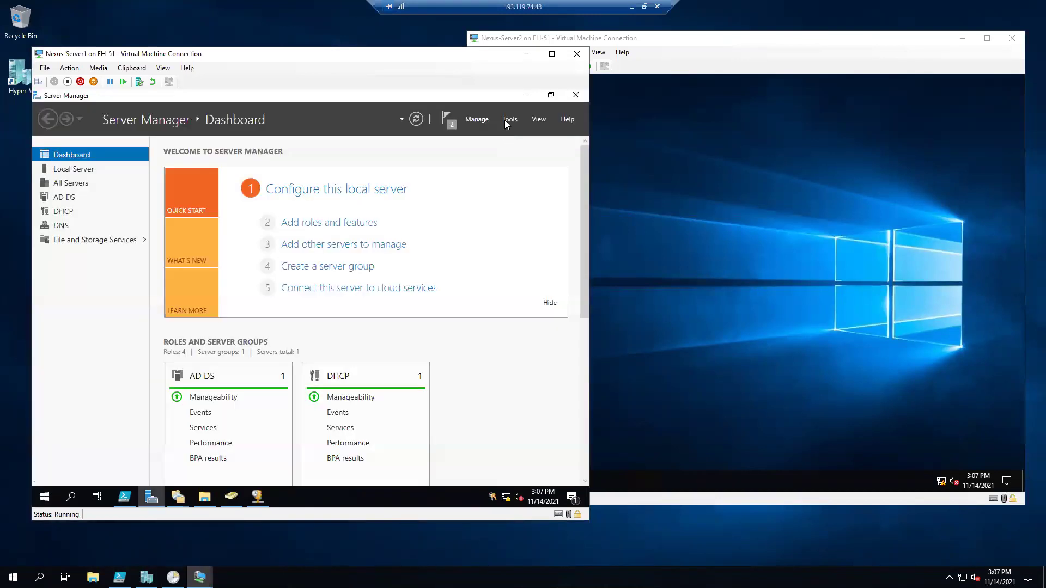
left_click(506, 121)
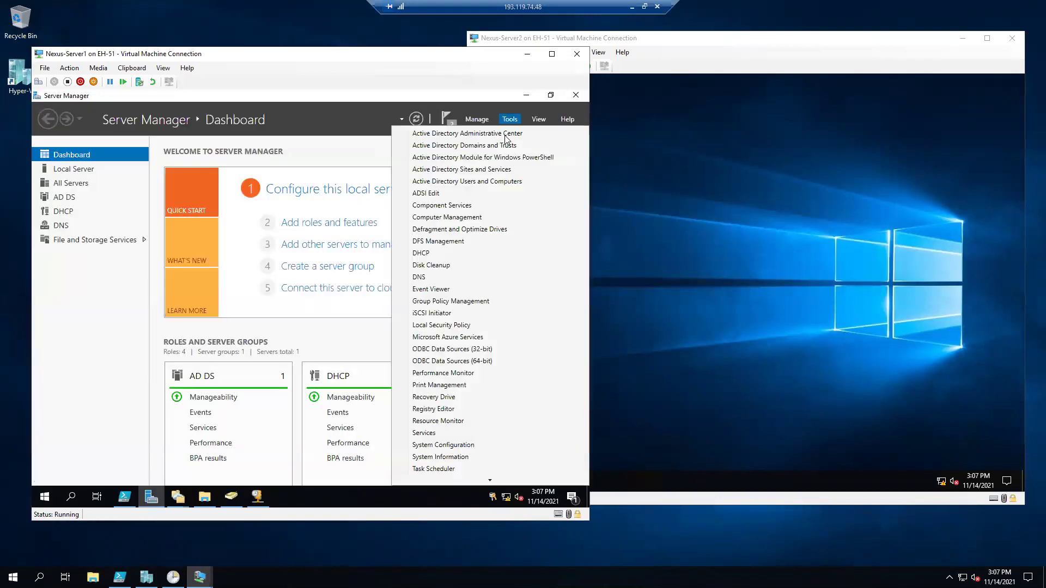
left_click(422, 277)
Browse NEXUS-SERVER1 > Forward Lookup Zones > nexus.corp and select the Nexus-Server2 (10.1.1.22) record.
left_click(81, 176)
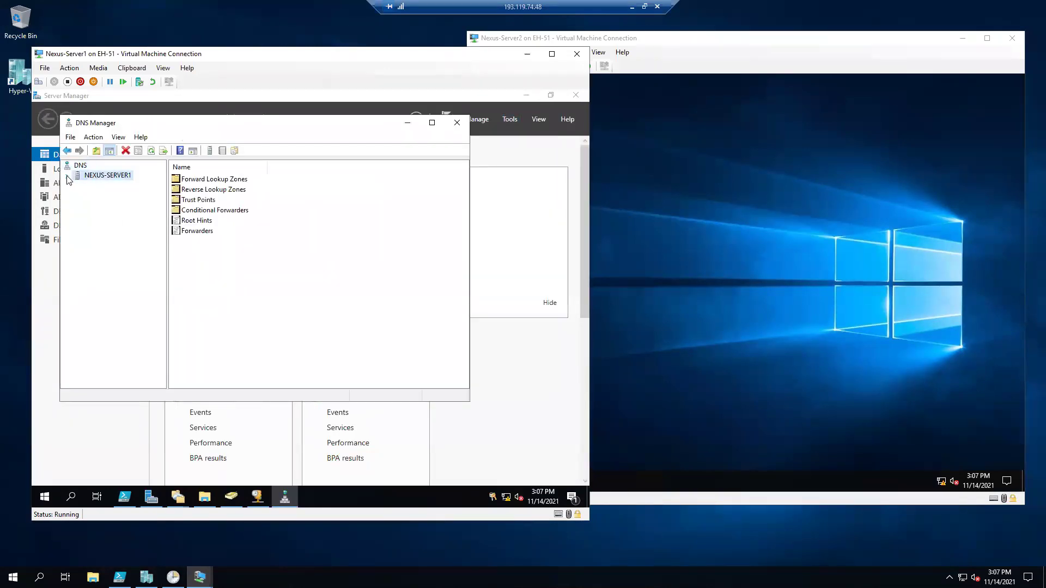
left_click(67, 176)
left_click(78, 186)
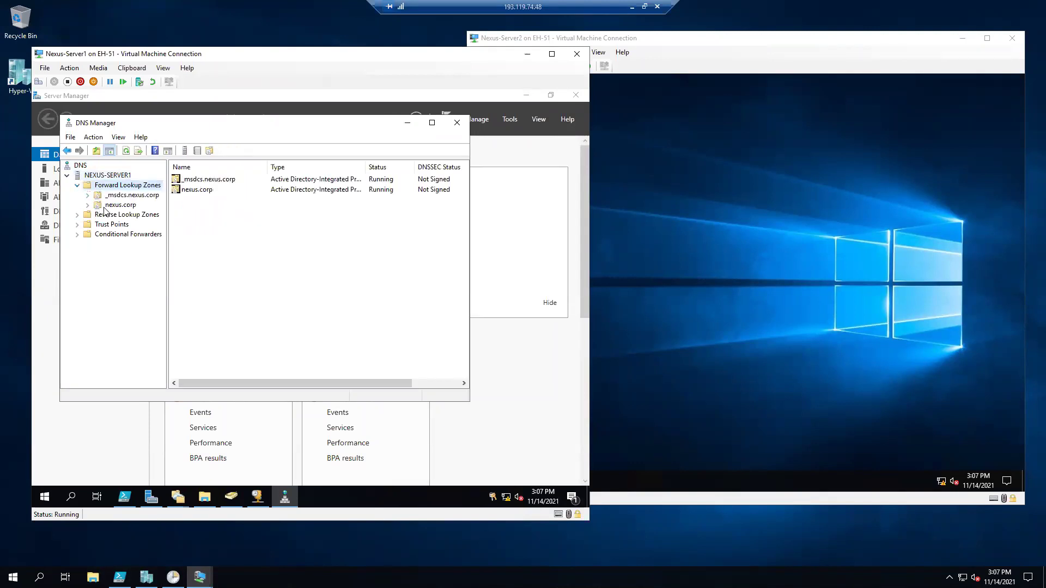
left_click(88, 205)
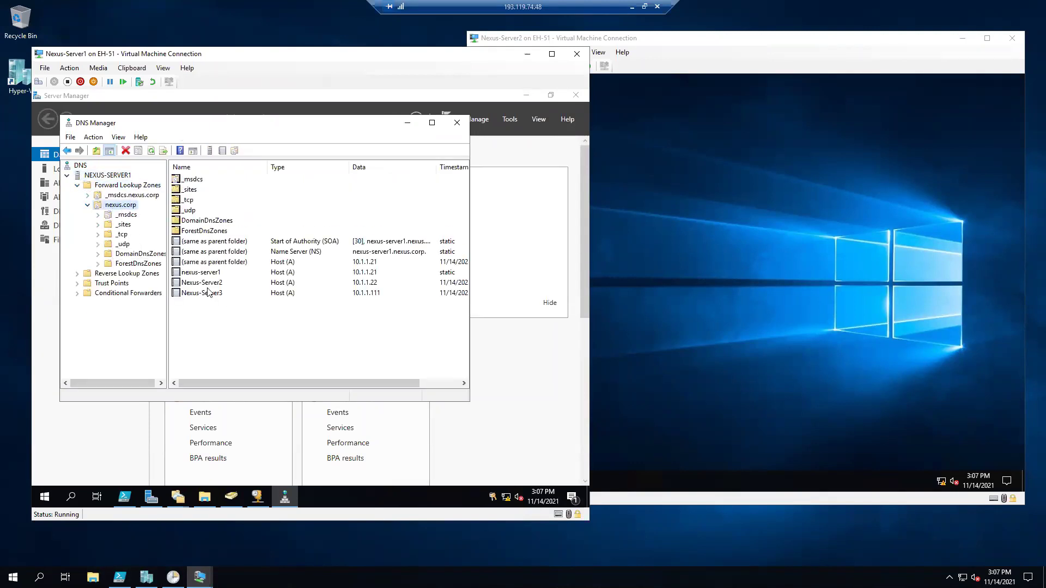
left_click(226, 284)
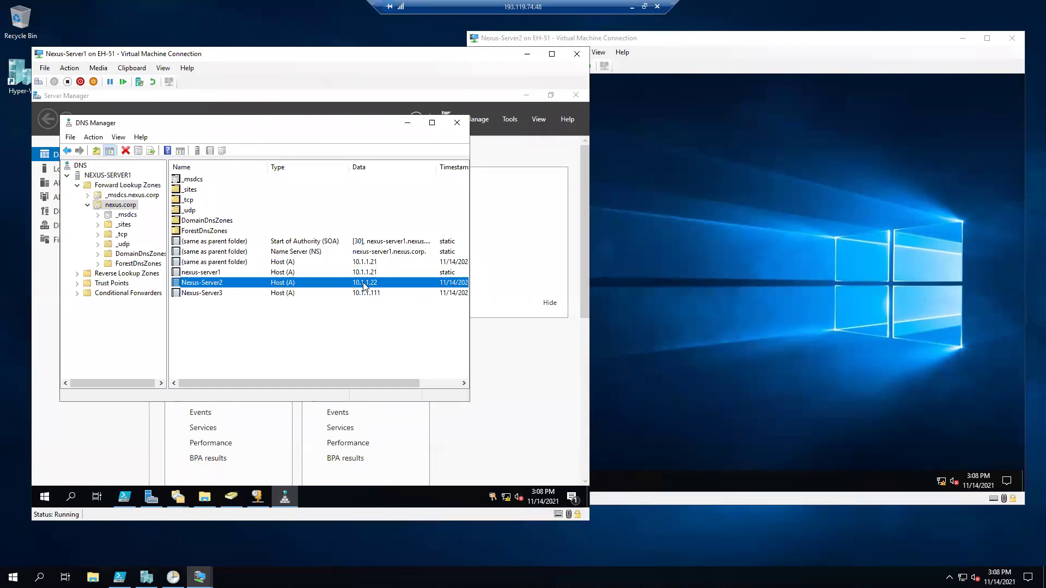
left_click(524, 96)
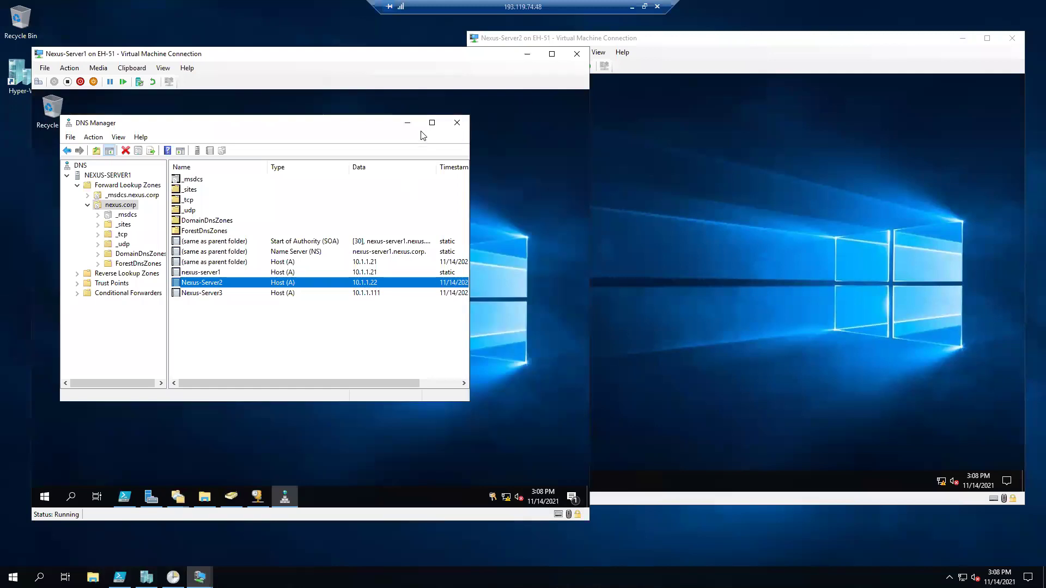
left_click(704, 297)
Open a Command Prompt via Run and move into C:\Windows, attempting drivers and etc.
right_click(480, 481)
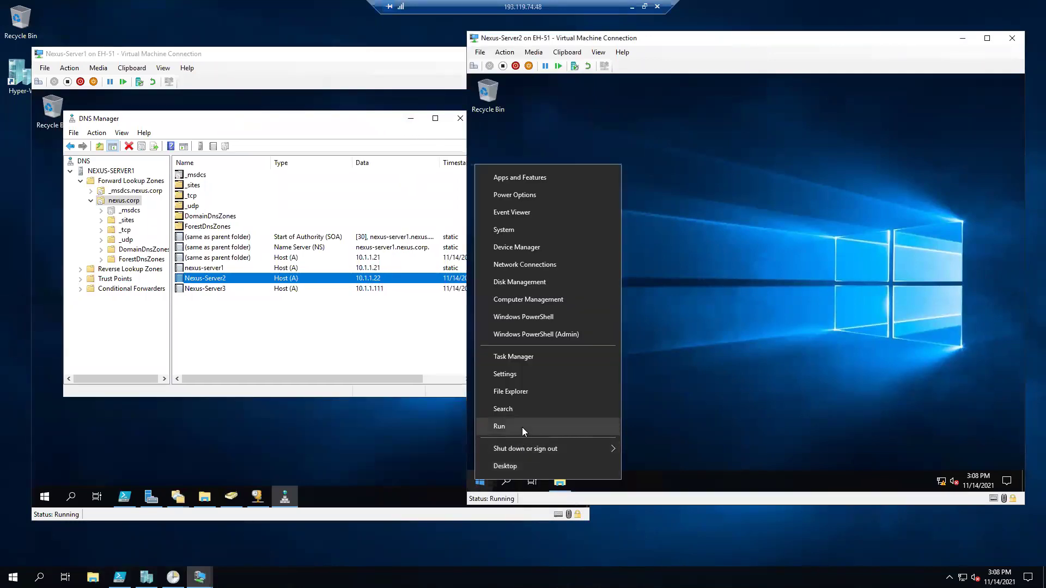
left_click(522, 427)
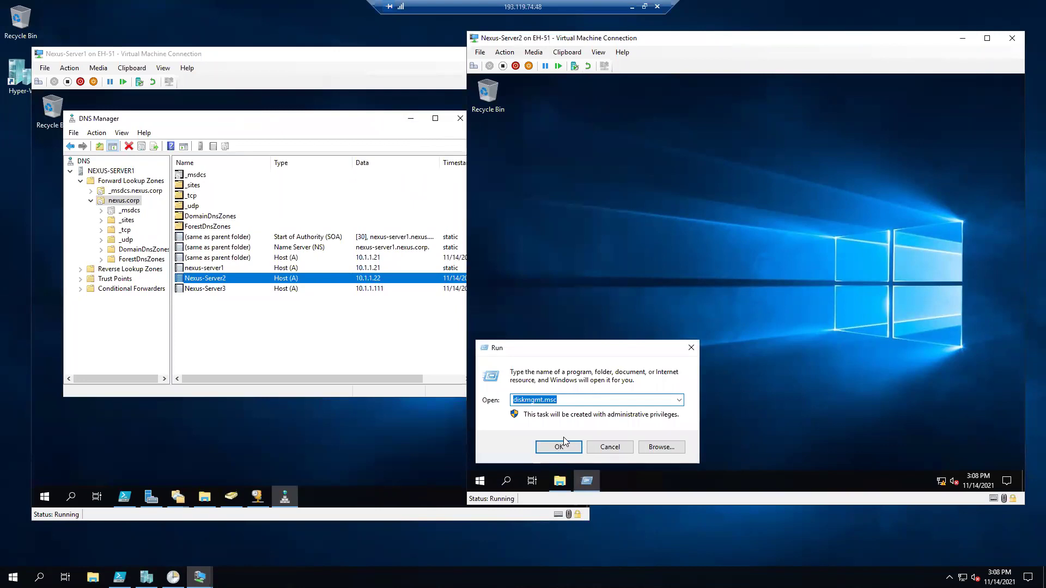
left_click(563, 440)
type("cd\\")
key("Return")
type("cd")
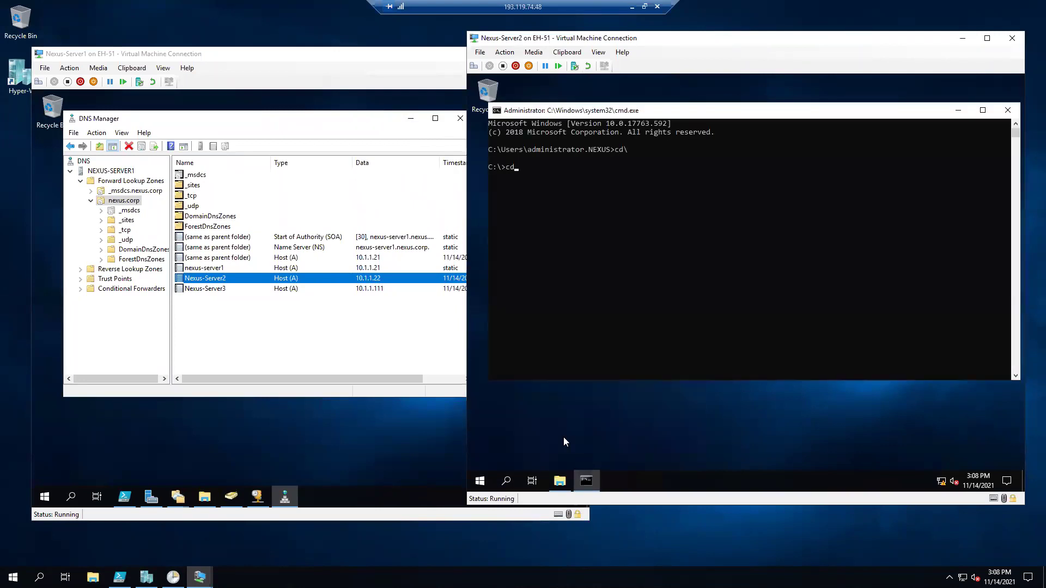
type(" windows")
key("Return")
type("cd drivers")
key("Return")
type("cd etc")
key("Return")
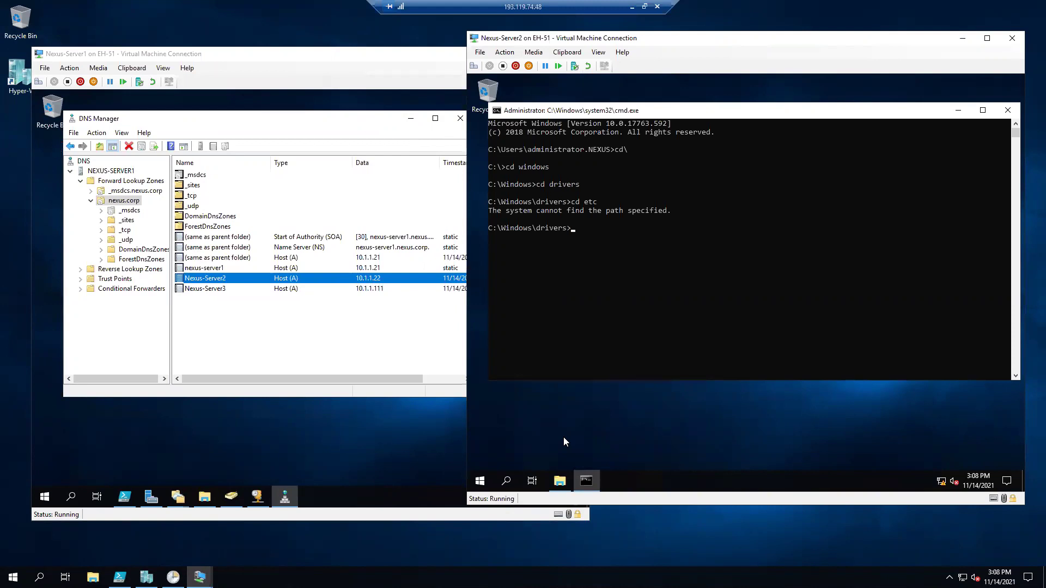
List the current folder, go back up, and move into C:\Windows\System32.
type("cd")
key("BackSpace")
type("dir")
key("Return")
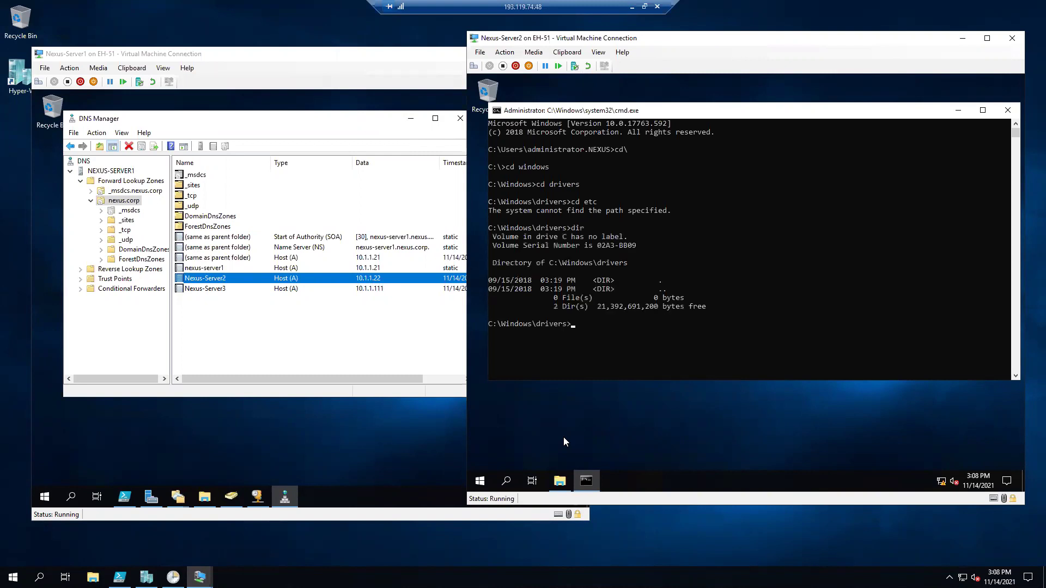
type("cd ,,")
key("BackSpace")
key("BackSpace")
type("..")
key("Return")
type("cd system32")
key("Return")
type("dir")
key("Return")
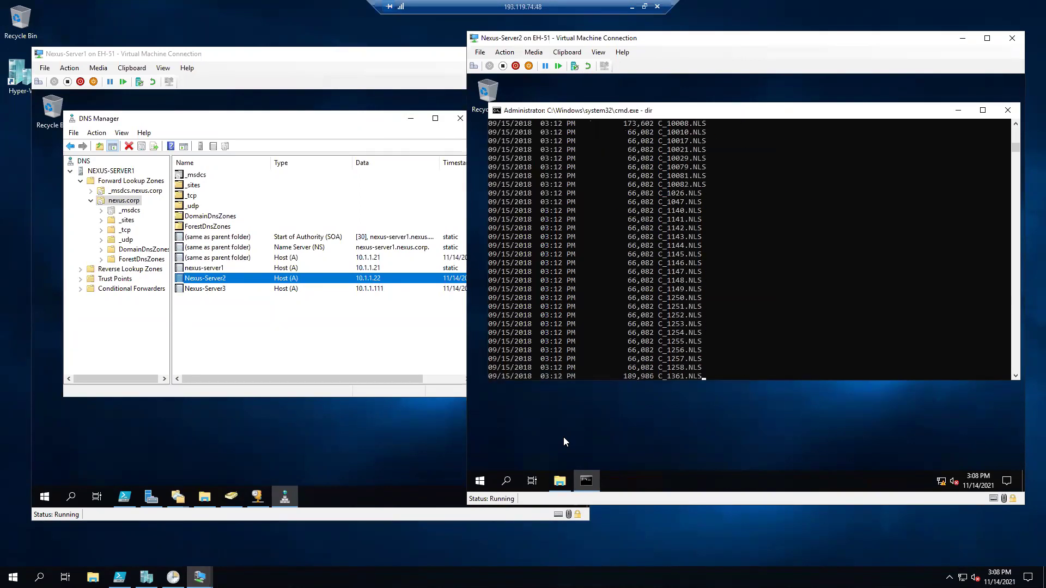
Navigate to System32\drivers\etc, list its files, and open hosts with 'notepad hosts'.
key("ctrl+c")
type("cd drivers")
key("Return")
type("dir")
key("Return")
type("cd etc")
key("Return")
type("dir")
key("Return")
type("notepad hosts")
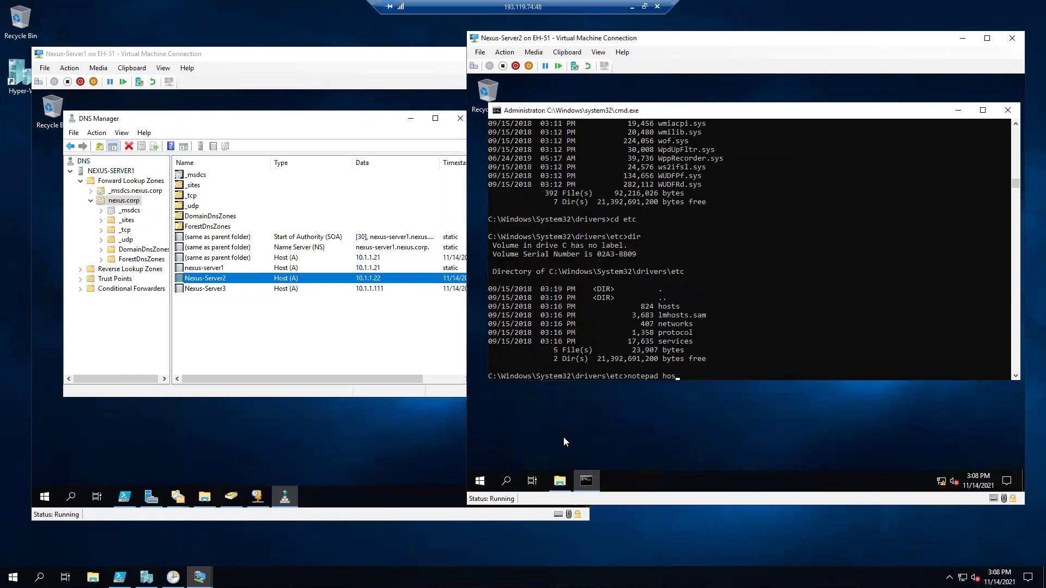
key("Return")
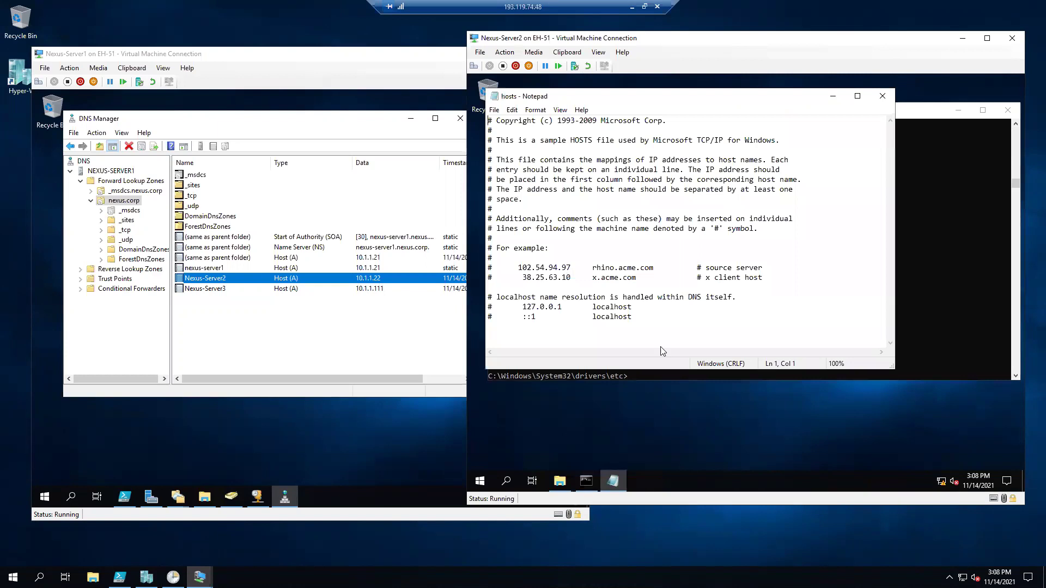
Append a 'nexus-server3 10.1.1.22' line to hosts and type 'ping nexus-server3' in the prompt.
left_click(642, 317)
key("Return")
type("nexus-server3\t10.1.1.22")
left_click_drag(543, 326, 487, 327)
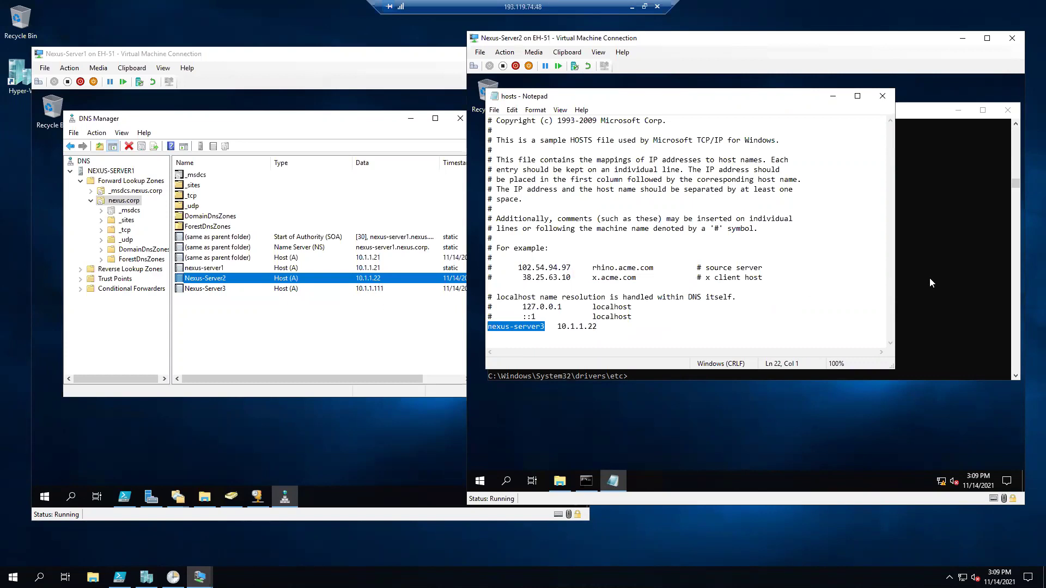
left_click(929, 278)
type("ping nexus-server3")
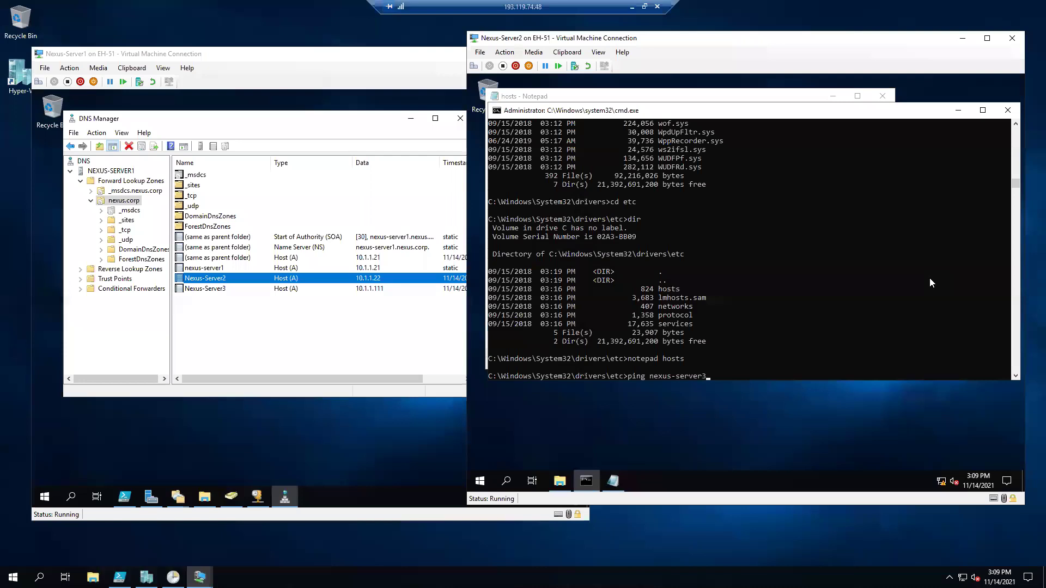
Run the ping of nexus-server3 and save the edited hosts file.
key("Return")
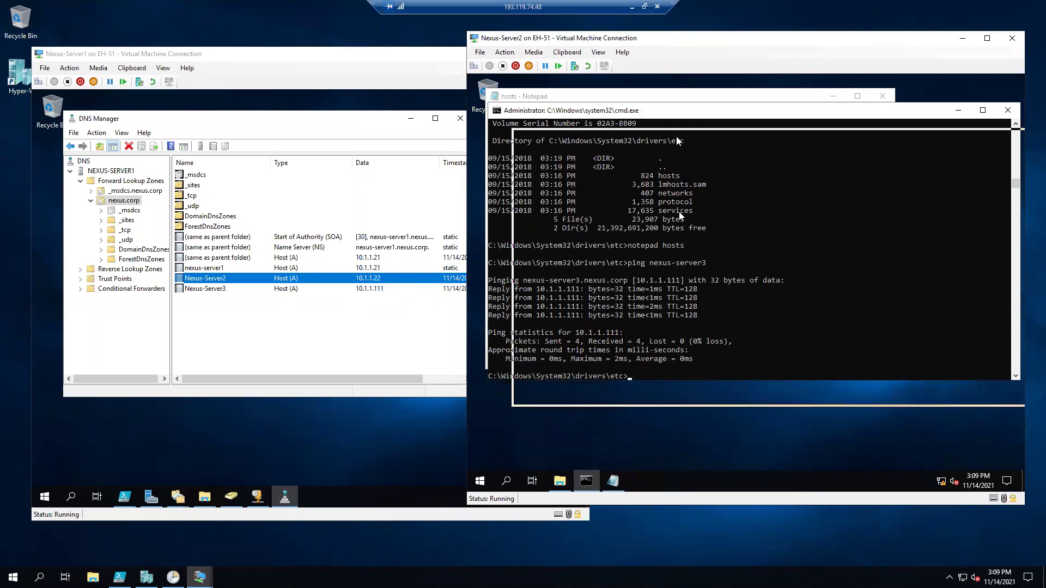
left_click_drag(653, 119, 679, 145)
left_click(681, 96)
left_click(603, 327)
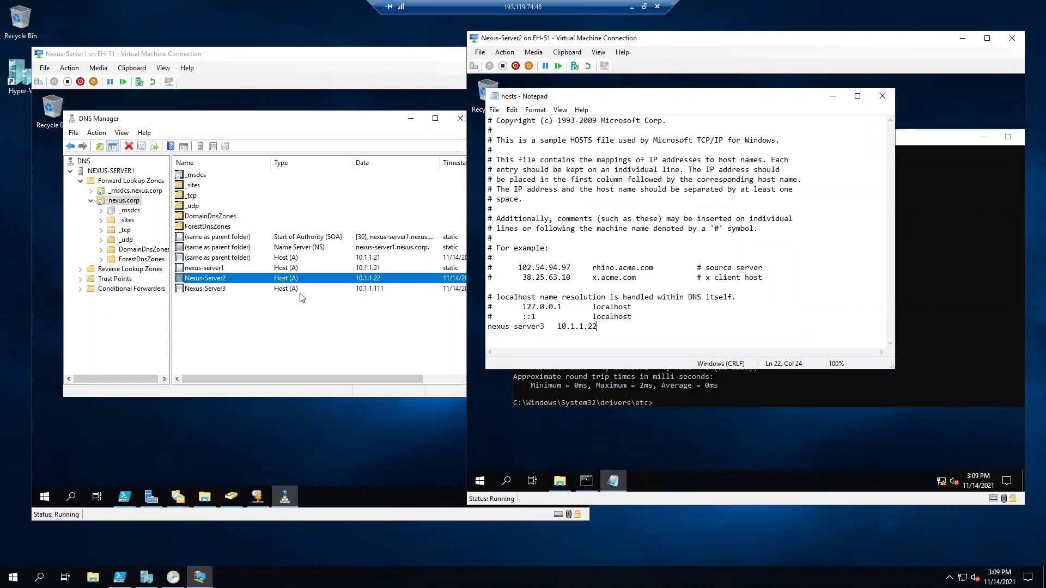
left_click(494, 110)
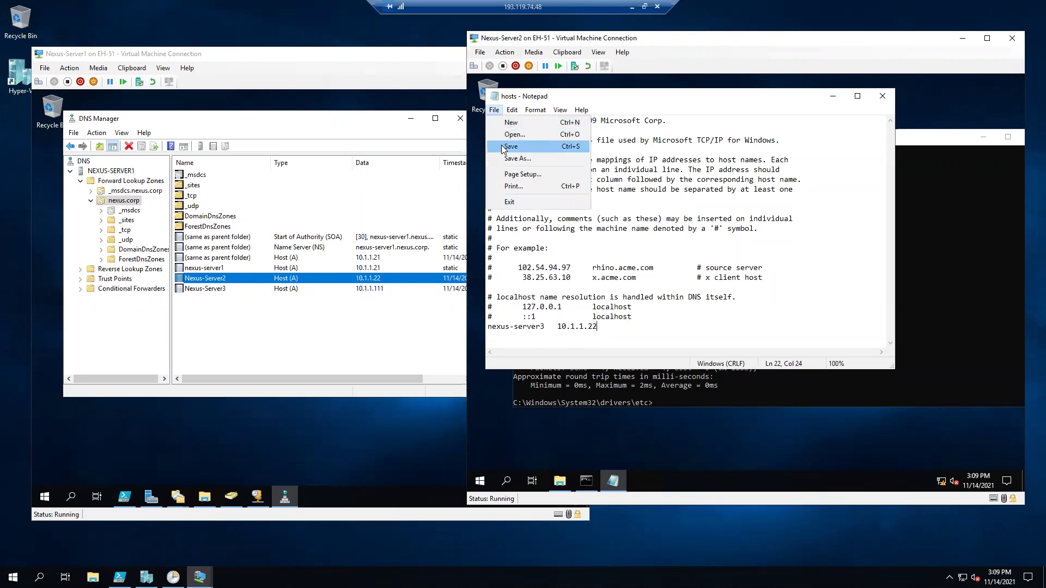
left_click(512, 147)
Flush the DNS cache with ipconfig /flushdns and rerun ping nexus-server3.
left_click(947, 328)
type("ipconfig")
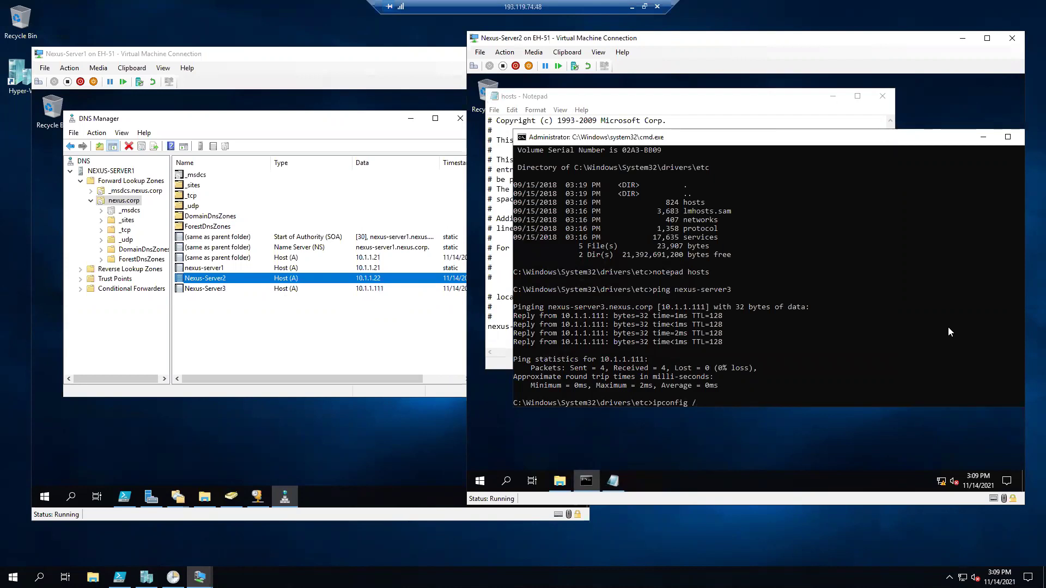
type("/flushdns")
key("Return")
key("Up")
key("Up")
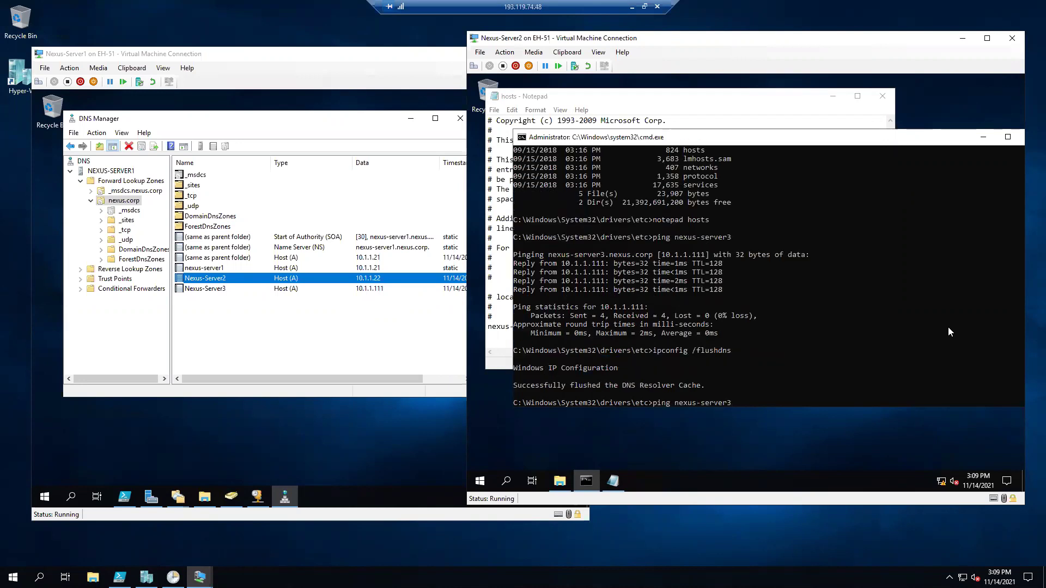
left_click(691, 109)
left_click_drag(604, 327, 557, 327)
left_click(926, 363)
key("Return")
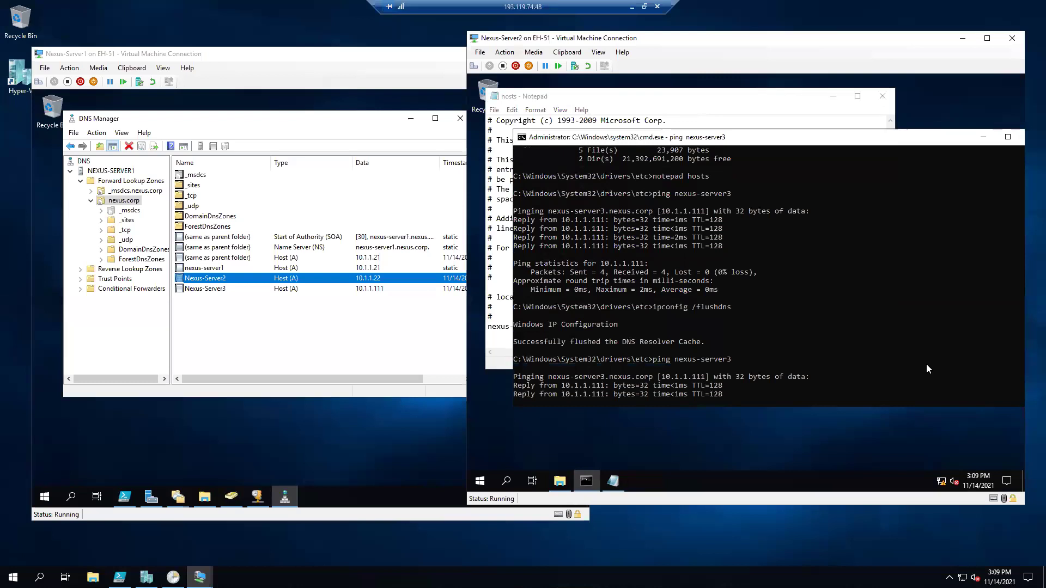
Open Control Panel with the control command.
left_click(872, 332)
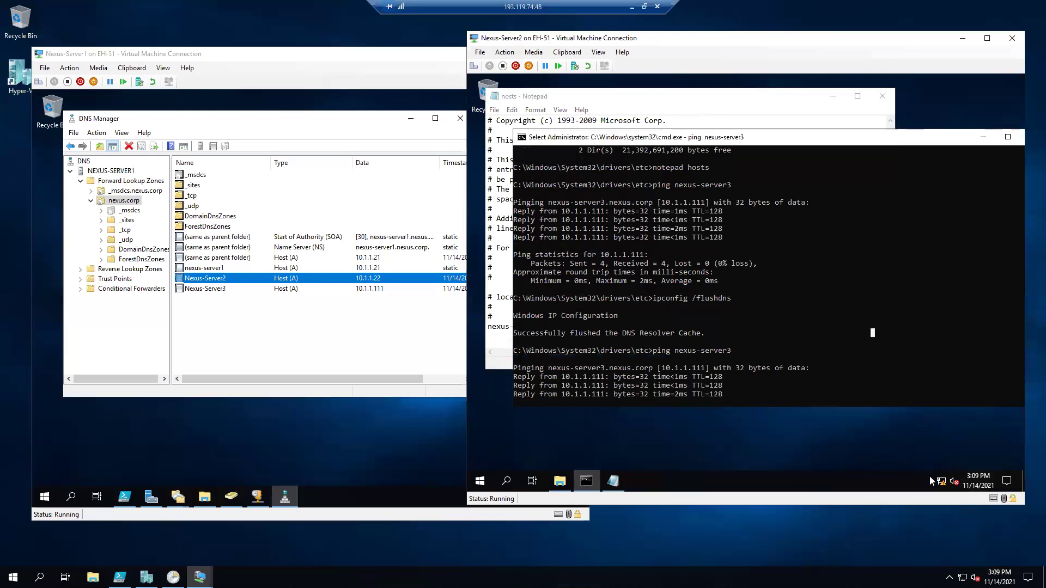
left_click(850, 373)
key("Return")
key("Return")
key("Return")
type("control")
key("Return")
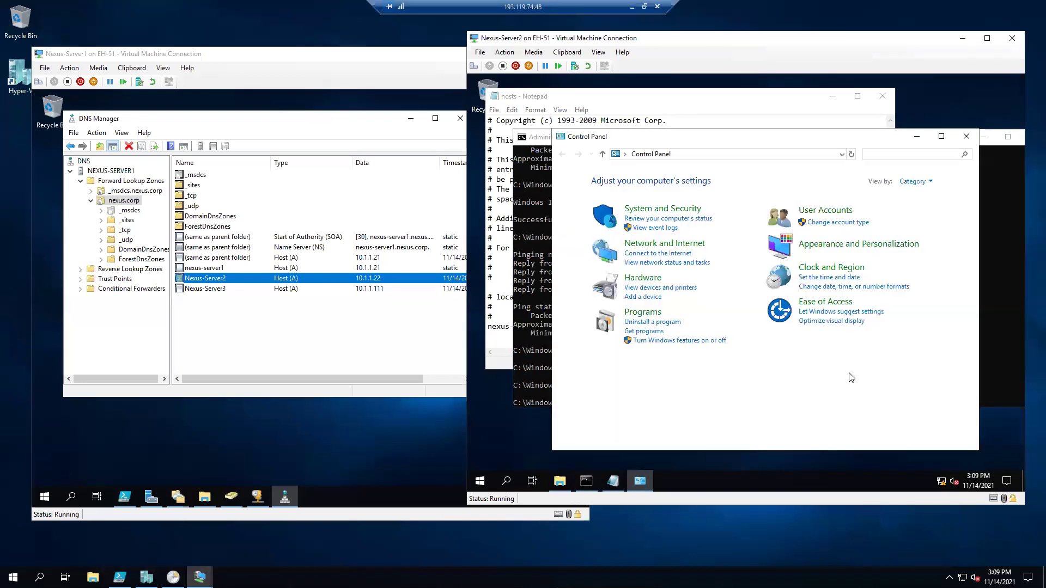
Set the Ethernet adapter's IPv4 preferred DNS server to 10.1.1.21 and apply it.
left_click(662, 262)
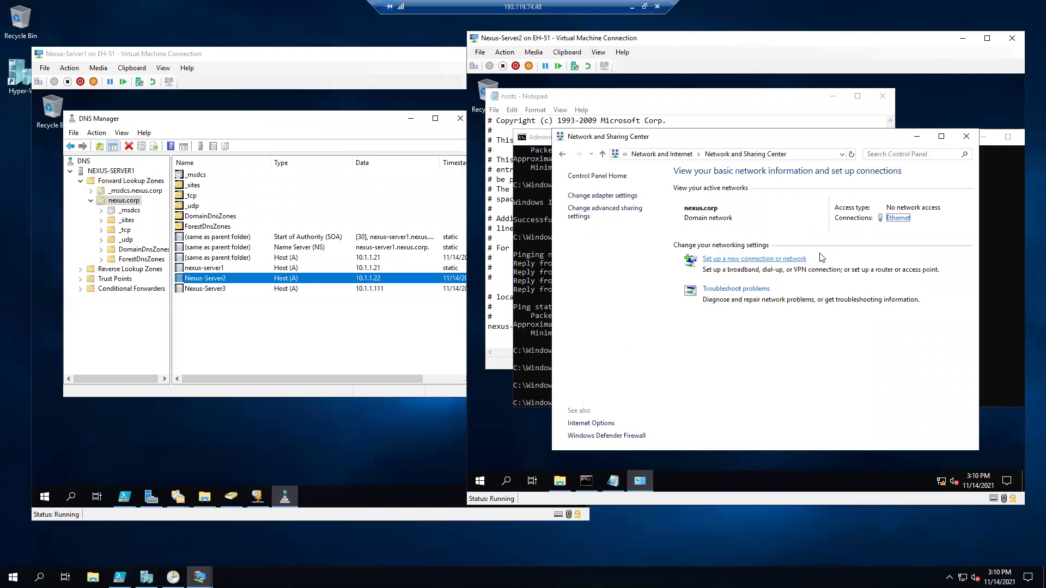
left_click(898, 218)
left_click(683, 367)
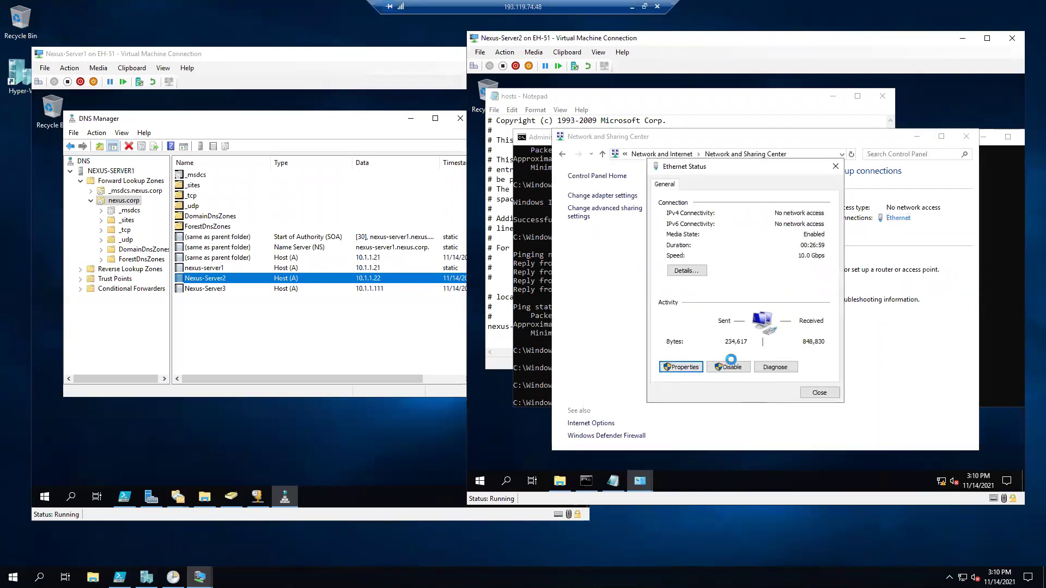
double_click(799, 323)
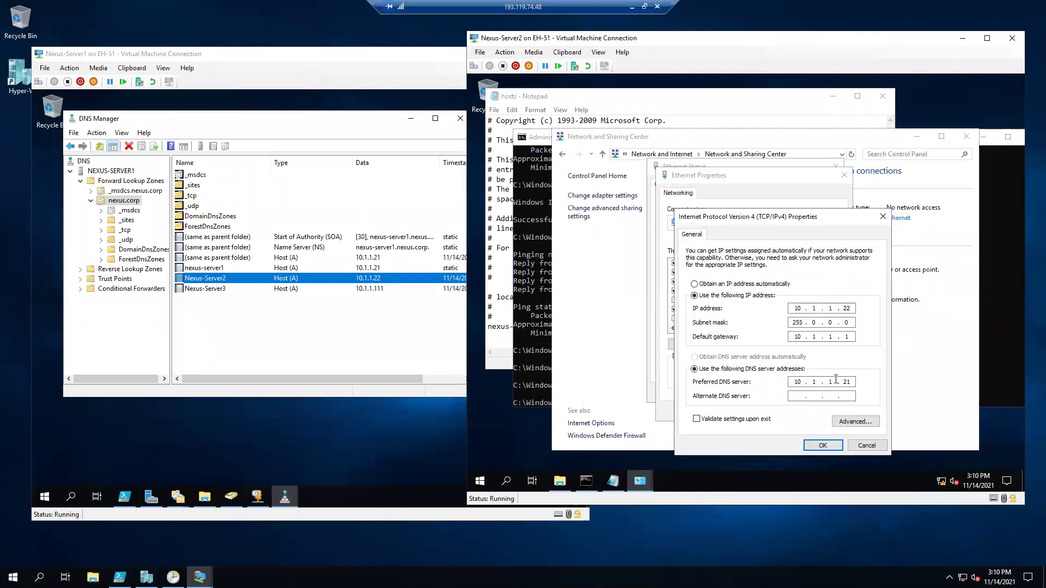
double_click(846, 382)
type("21")
left_click(822, 444)
left_click(794, 413)
left_click(820, 401)
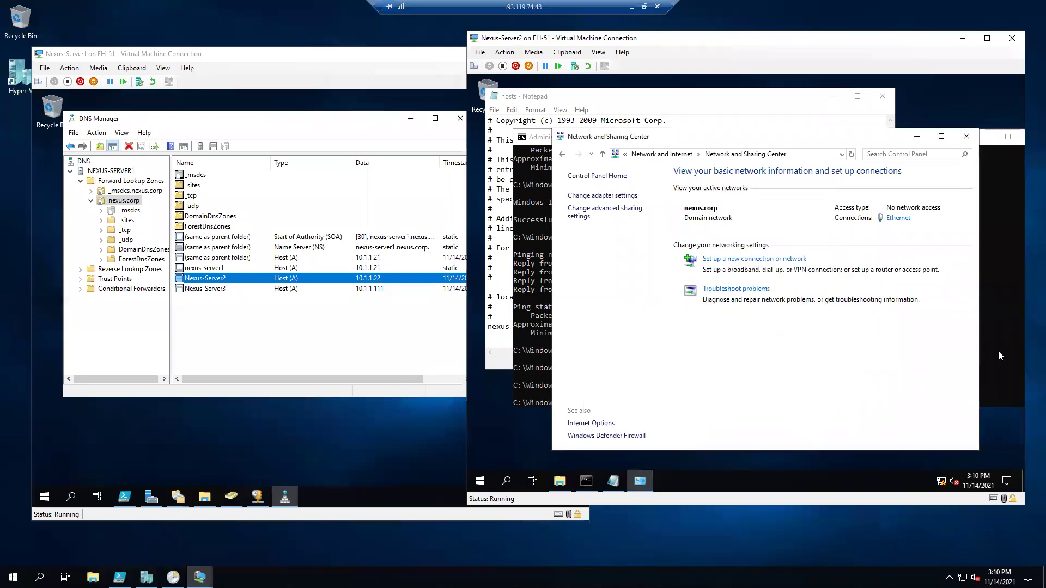
left_click(1000, 349)
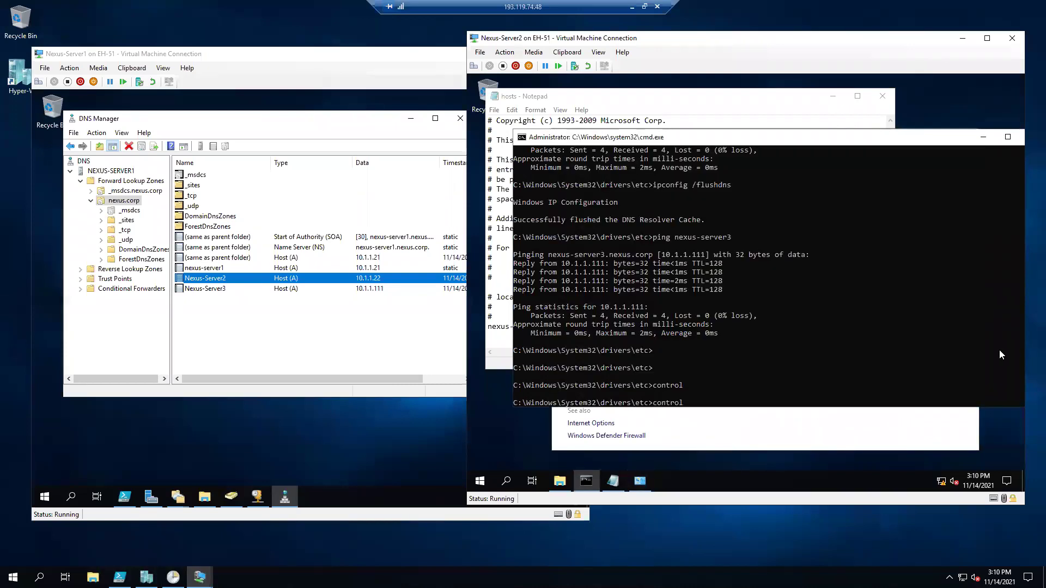
Flush the DNS resolver cache and ping nexus-server3 in the command prompt.
left_click(523, 292)
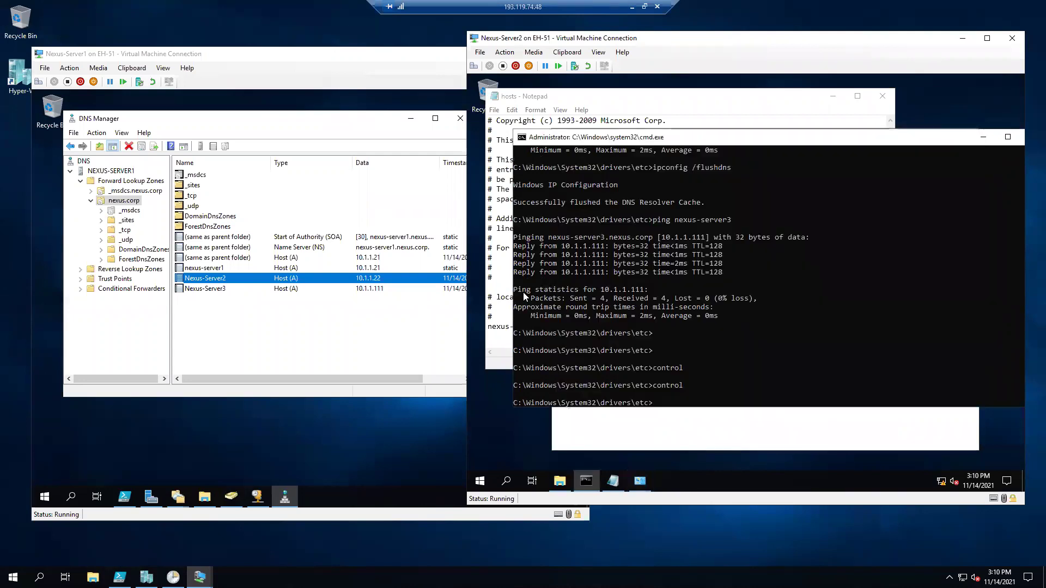
key("Return")
type("ping nexus-server3")
key("Up")
key("Up")
key("Up")
key("Up")
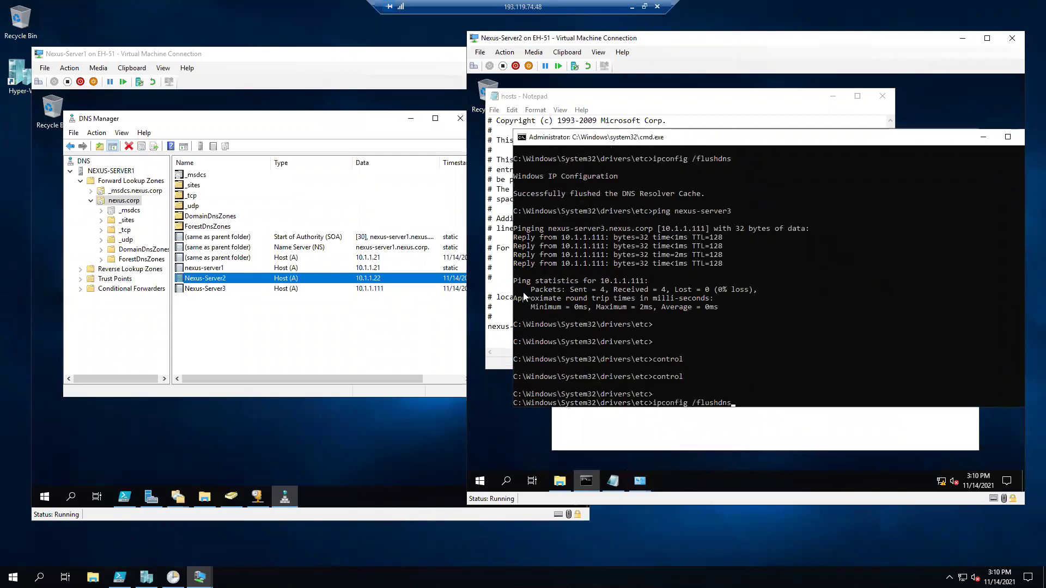
key("Return")
key("Return")
key("Up")
key("Up")
key("Up")
key("Up")
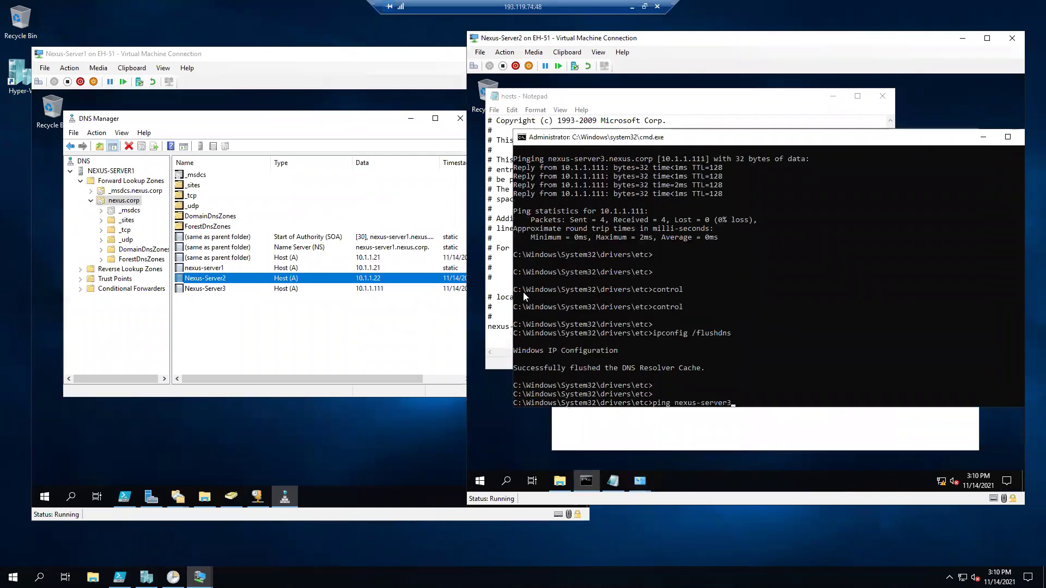
key("Return")
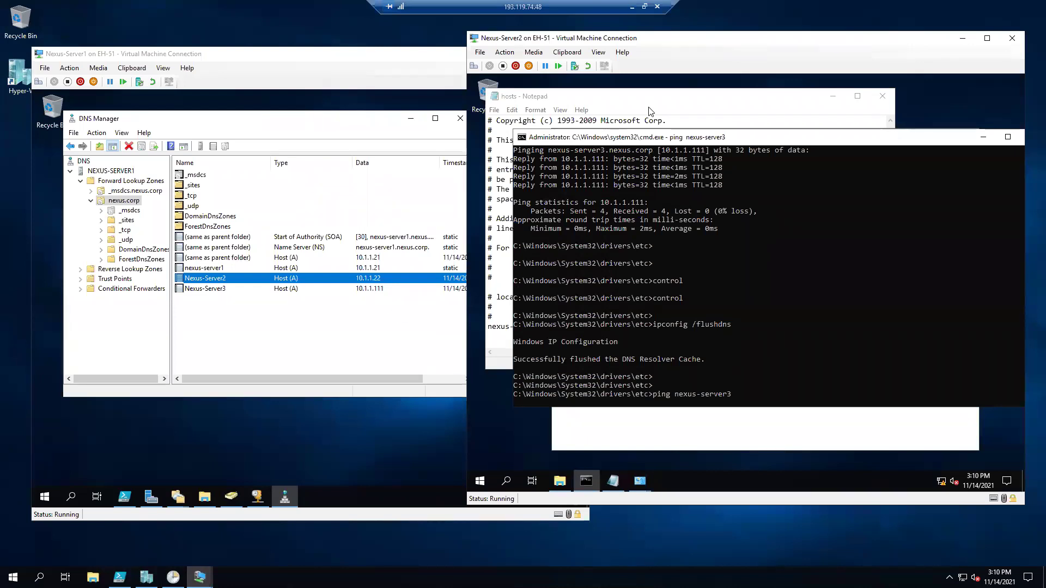
Edit the hosts file entry so it reads 10.1.1.22 nexus-server3.
left_click(663, 106)
left_click(606, 331)
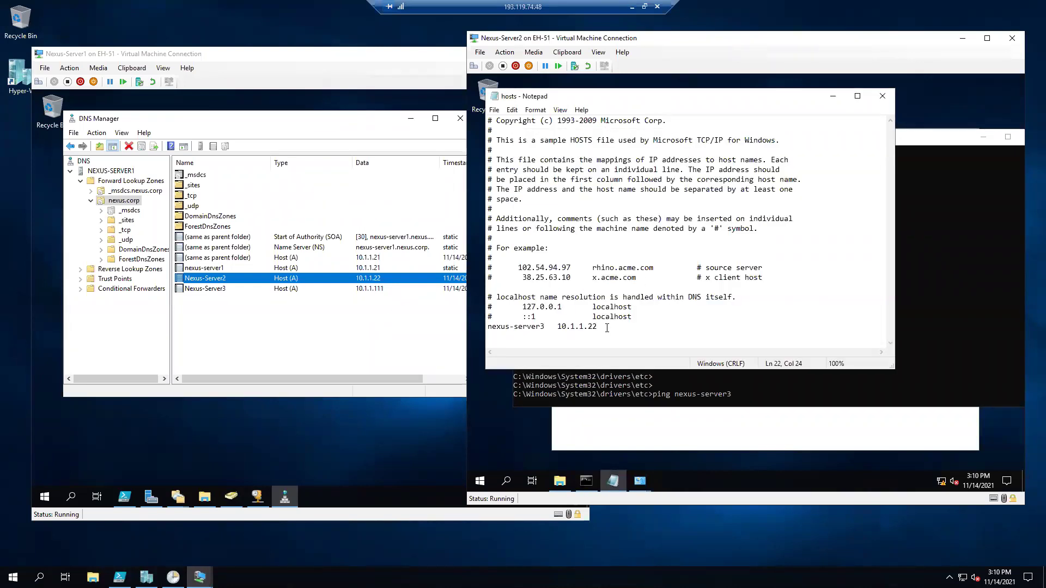
left_click_drag(558, 327, 488, 327)
right_click(500, 327)
left_click(537, 184)
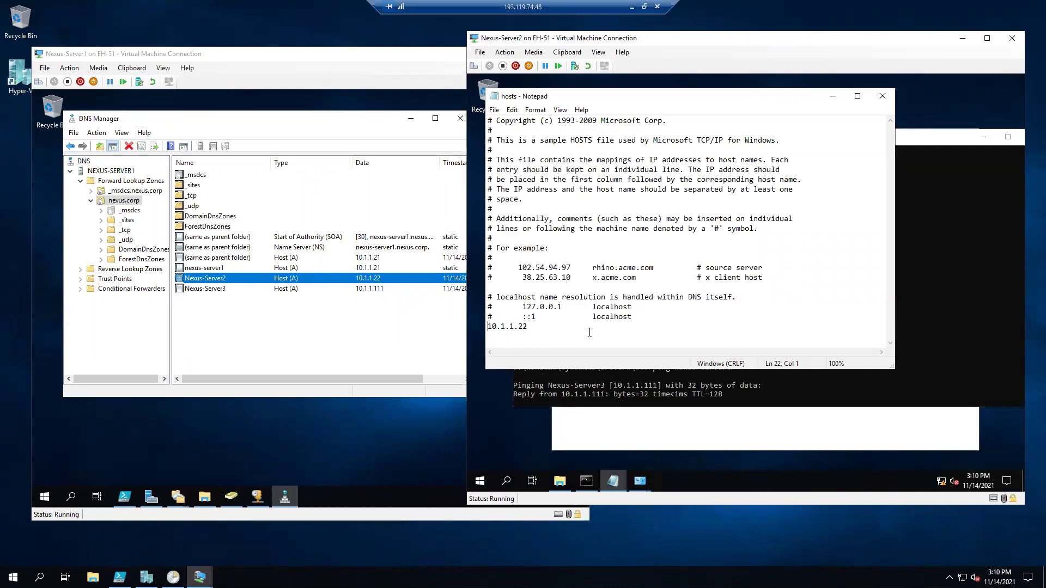
left_click(586, 324)
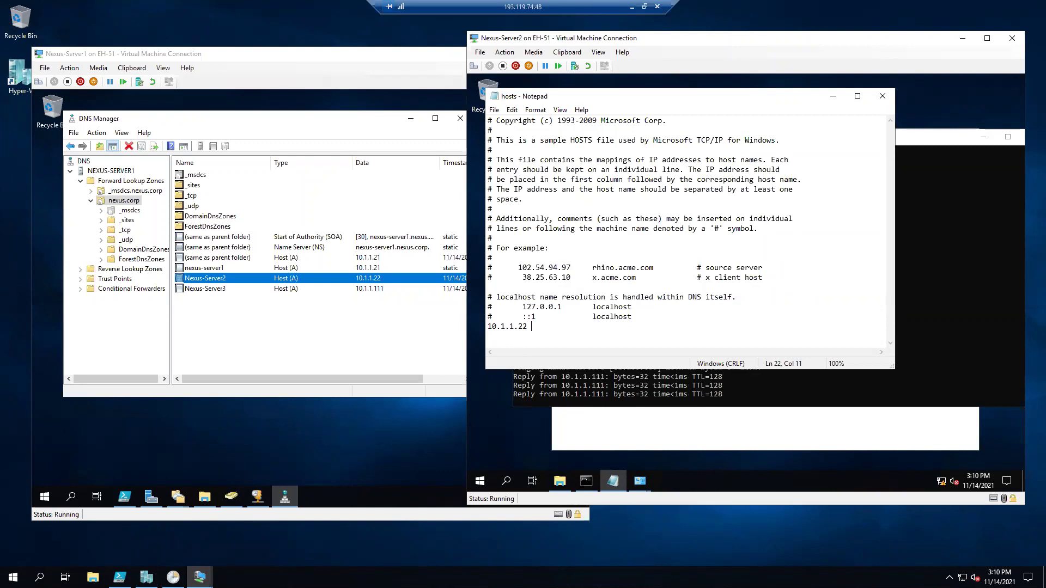
Rerun the ping of nexus-server3, then stop it with Ctrl+C.
left_click(972, 319)
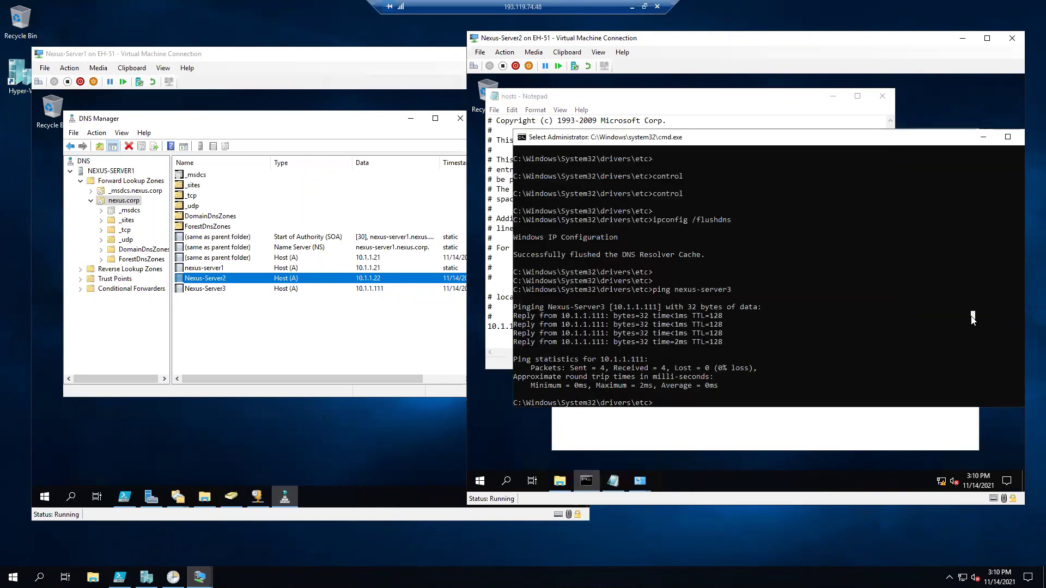
key("Up")
key("Return")
key("ctrl+c")
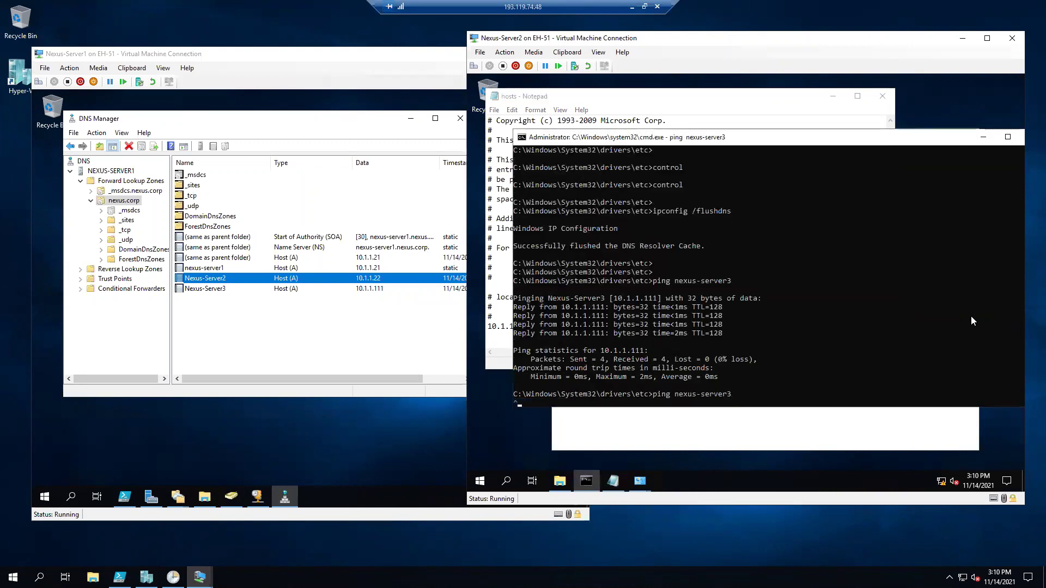
key("Up")
key("Return")
key("Return")
Flush the DNS cache with ipconfig /flushdns after correcting a mistyped command.
type("cd etc")
key("Up")
key("Up")
key("Up")
key("Up")
key("Up")
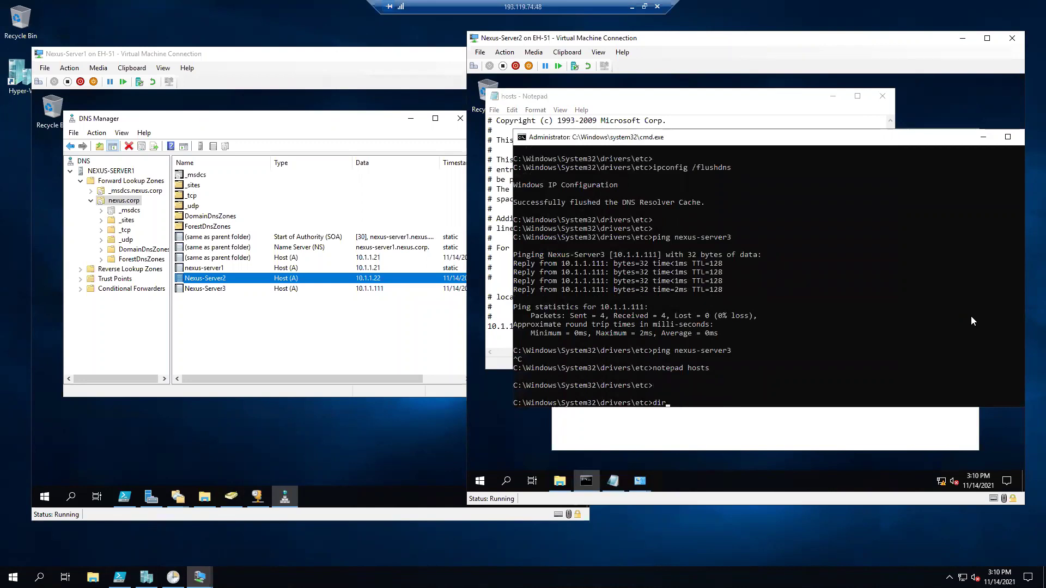
key("Up")
key("Up")
key("Up")
key("Up")
key("BackSpace")
key("BackSpace")
key("BackSpace")
key("BackSpace")
key("BackSpace")
key("BackSpace")
key("BackSpace")
key("BackSpace")
key("BackSpace")
type("ipconf")
type("ig /flusd")
type("hs")
key("Return")
key("Up")
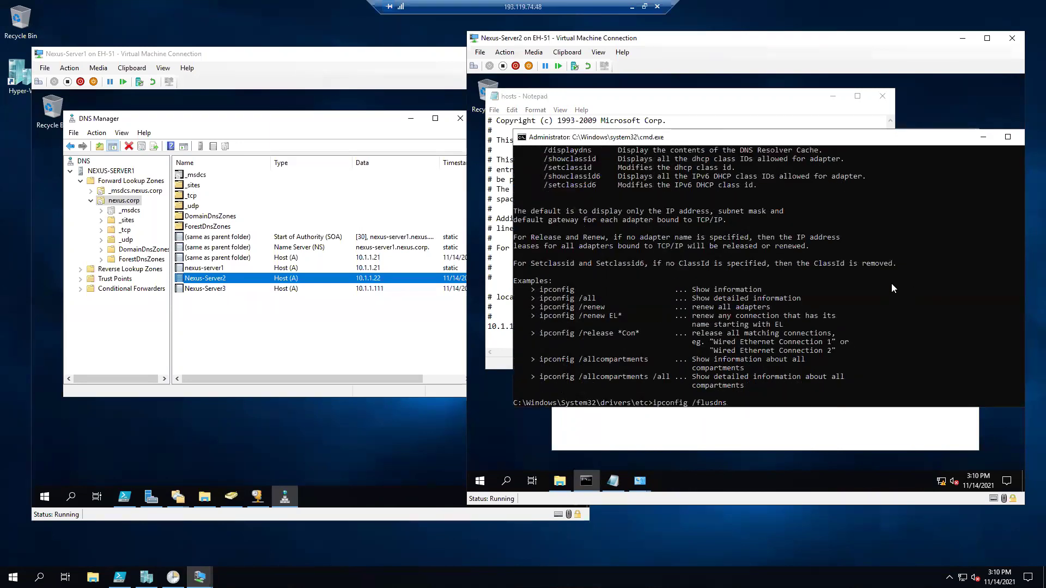
type("h")
key("Return")
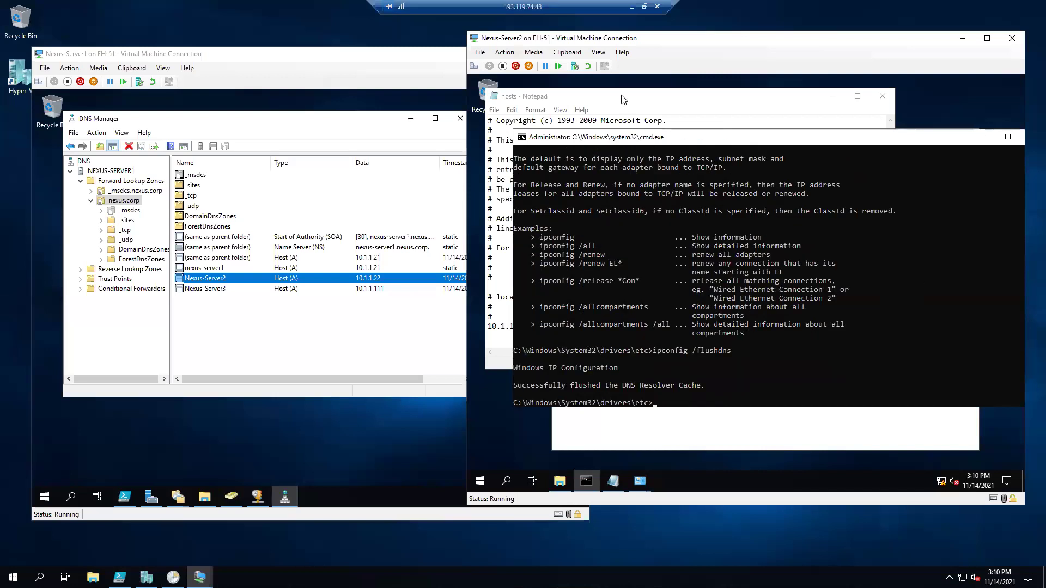
left_click(624, 99)
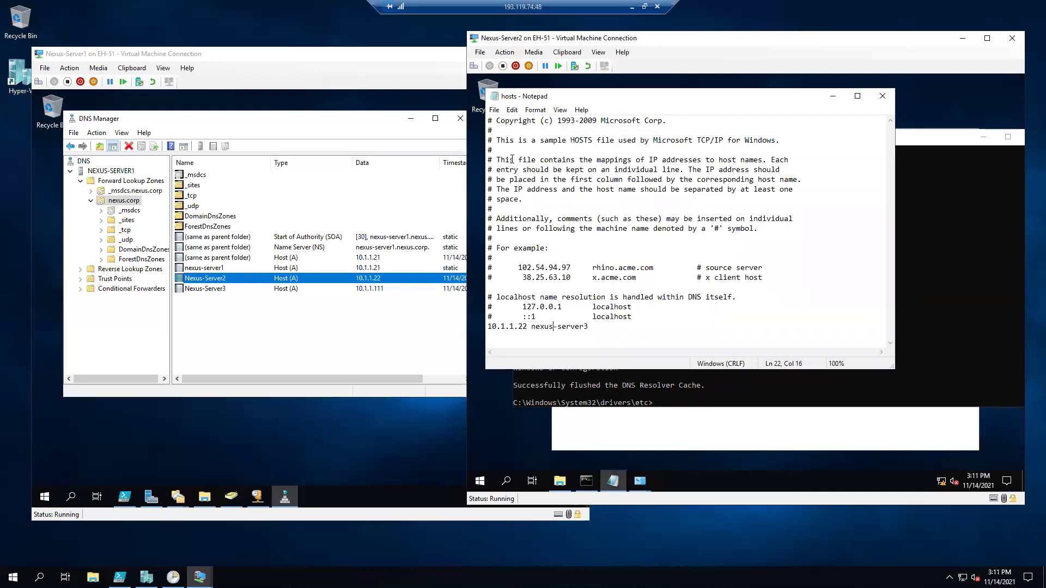
Save the hosts file and select the Nexus-Server3 record in DNS Manager.
left_click(494, 109)
left_click(506, 152)
left_click(351, 289)
Ping nexus-server3, now resolving to 10.1.1.22, then view Server1's Nexus-Server2 record.
left_click(920, 286)
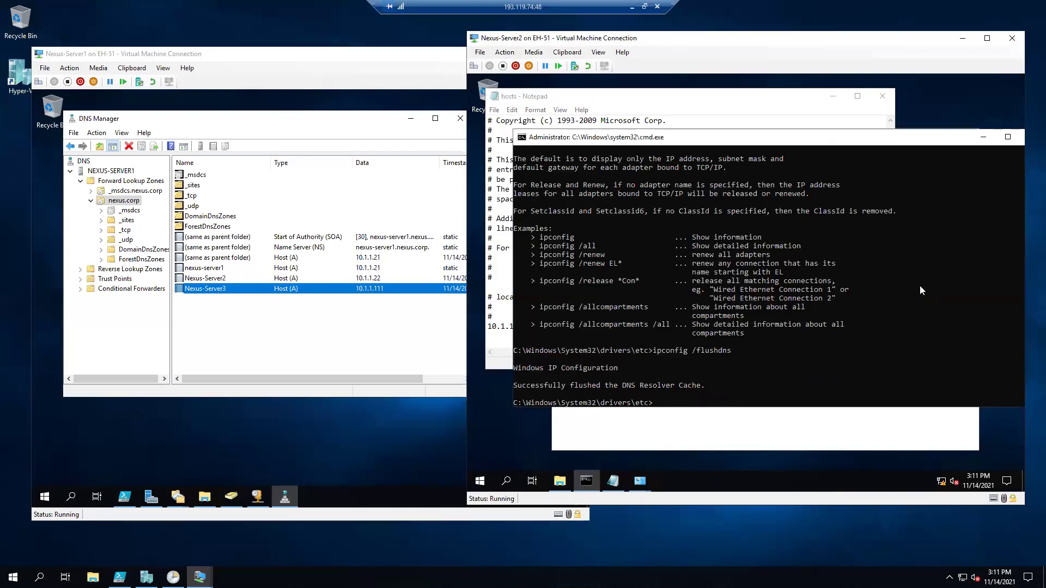
type("p")
key("Return")
type("ipconfig /flusdns")
key("Up")
key("Up")
key("Up")
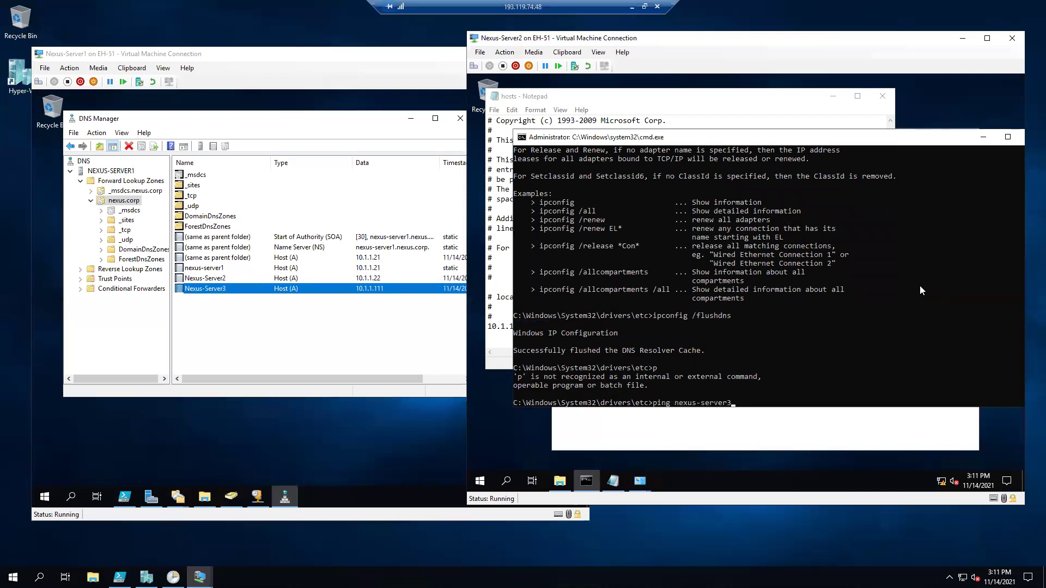
key("Return")
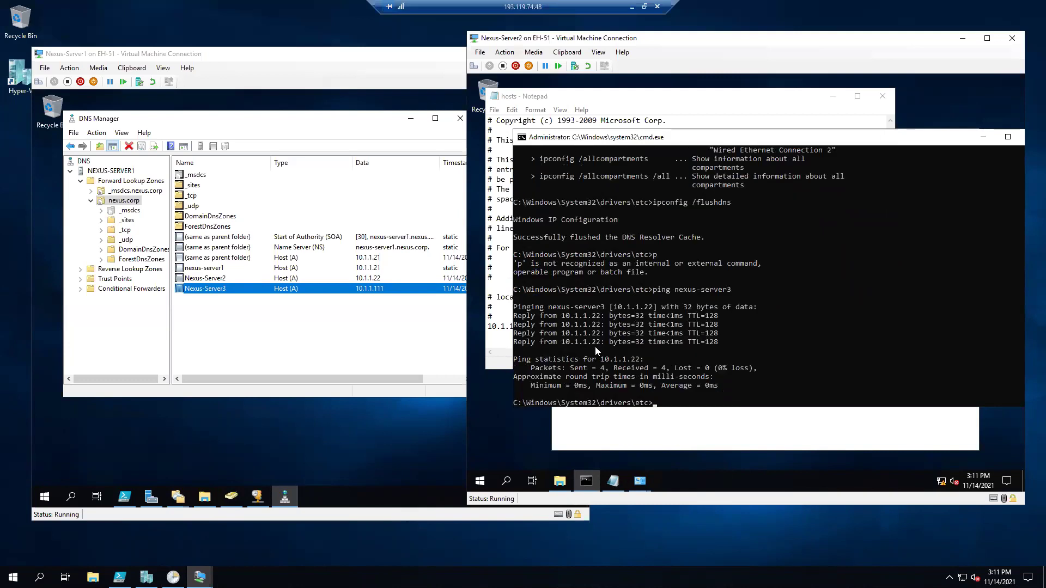
left_click(225, 279)
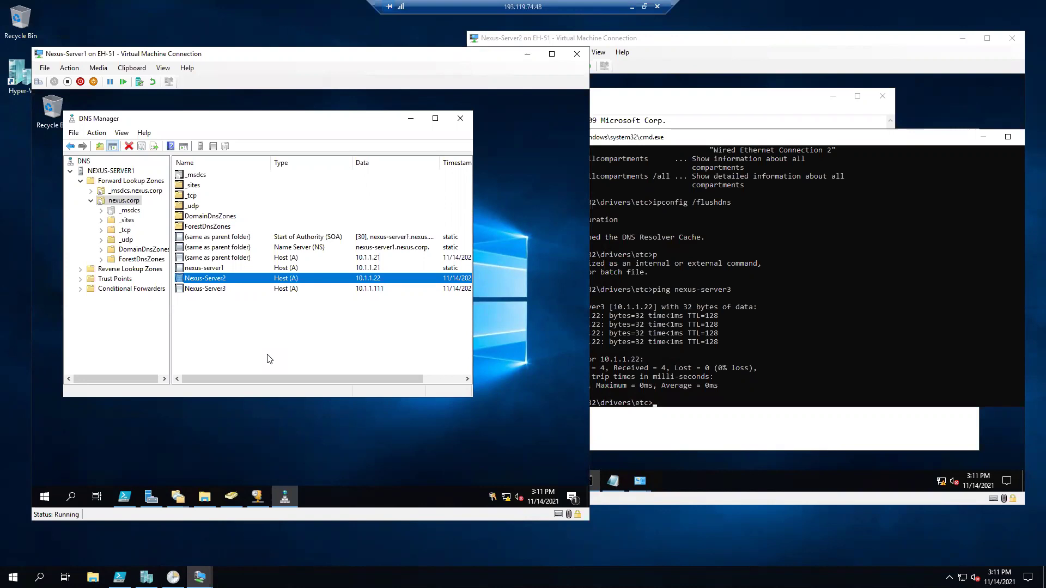
Review the lower entries of Nexus-Server2's hosts file.
left_click(714, 114)
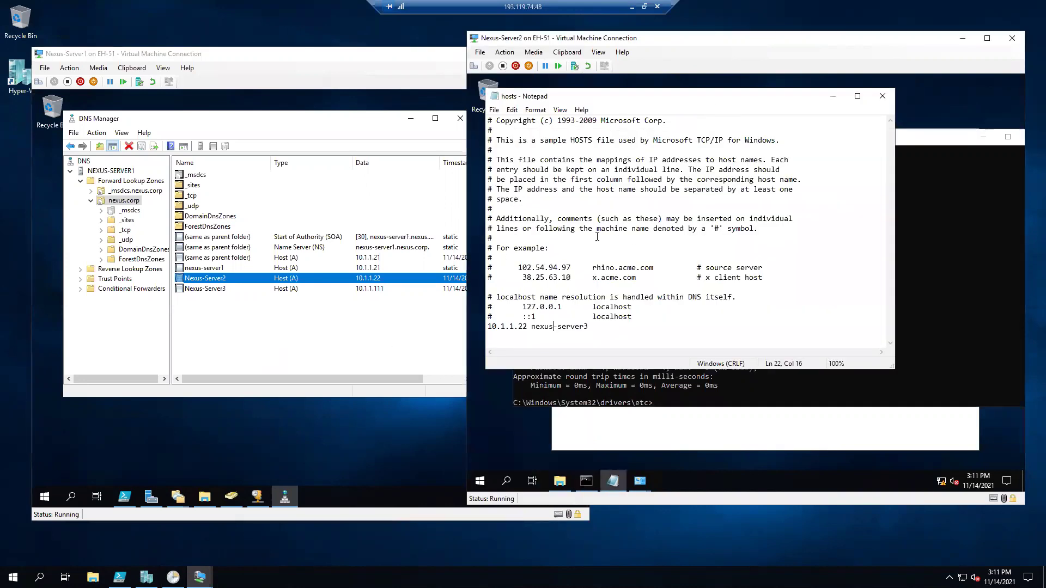
left_click_drag(593, 329, 484, 252)
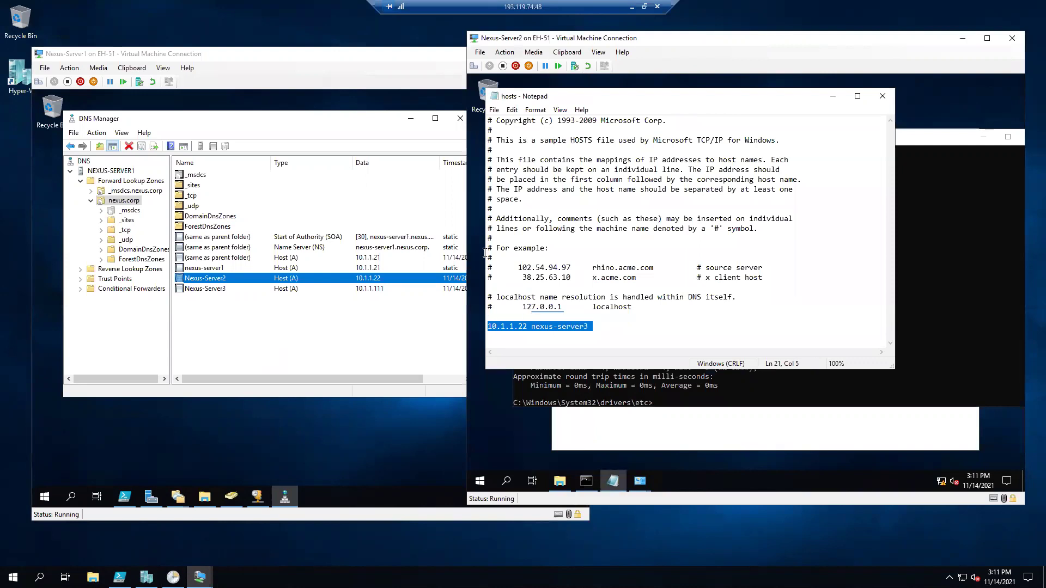
left_click(647, 219)
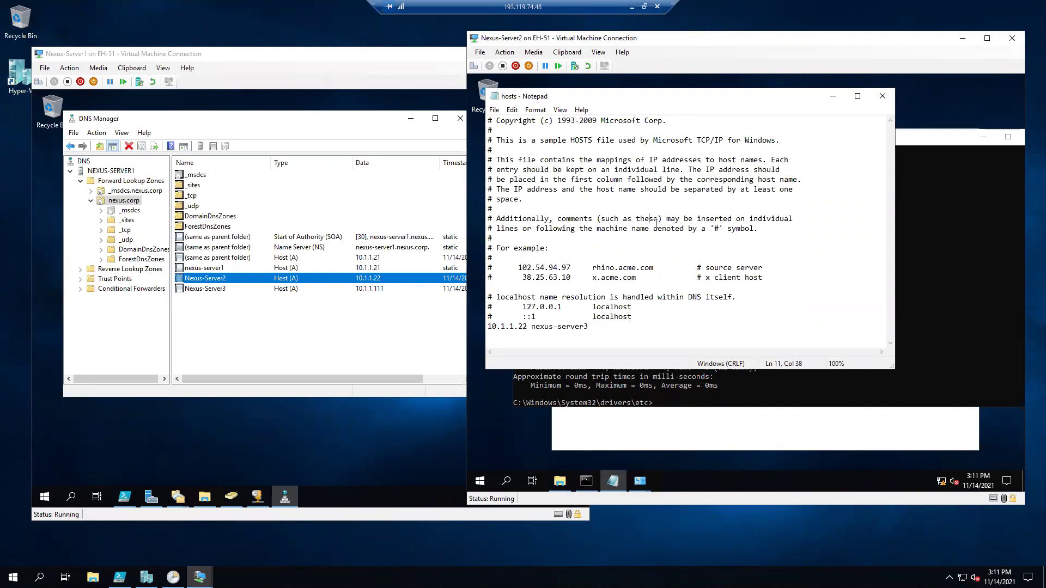
Open Control Panel by running control in the command prompt.
left_click(958, 298)
type("control")
key("Return")
Review the Ethernet adapter's IPv4 address and DNS settings, closing without changes.
left_click(657, 267)
left_click(898, 218)
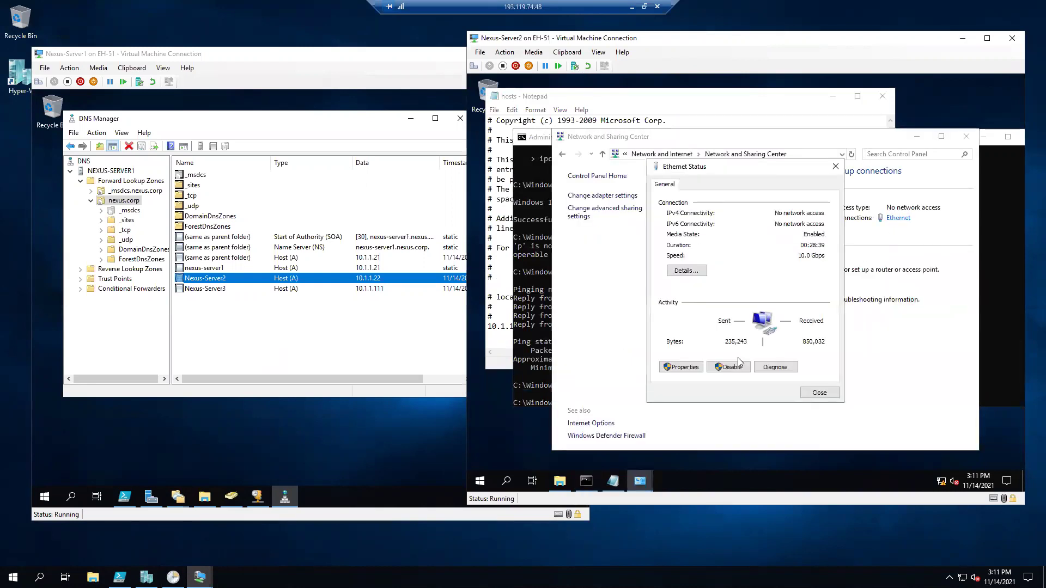
left_click(681, 367)
left_click(785, 292)
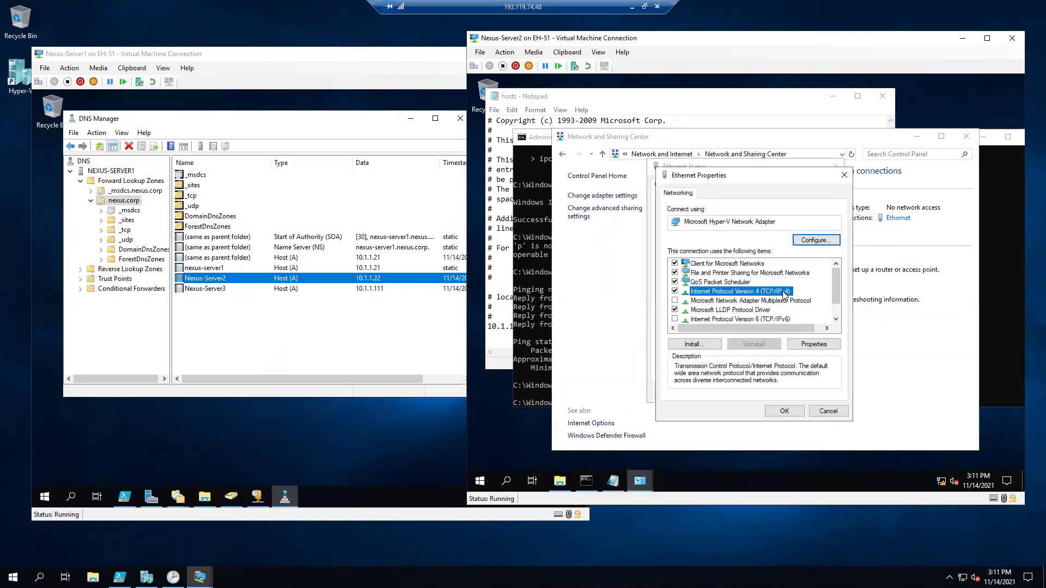
double_click(784, 293)
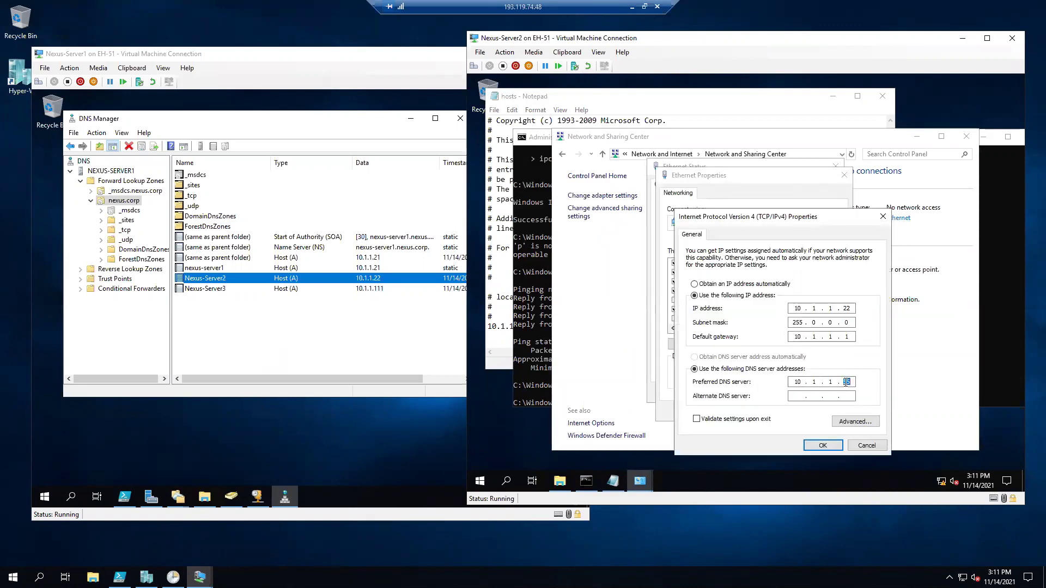
left_click(819, 445)
left_click(788, 415)
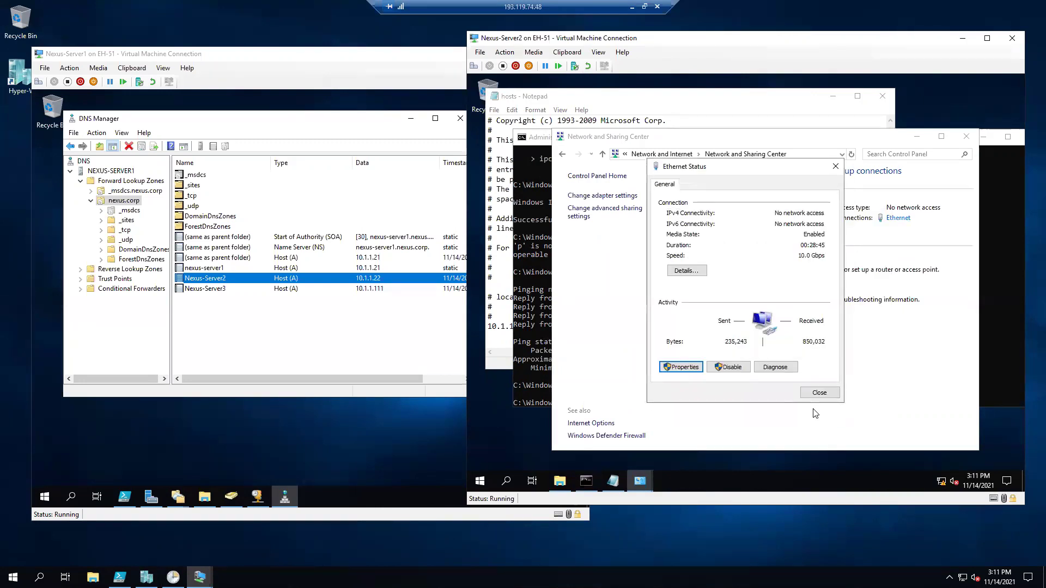
left_click(819, 392)
Rerun control, then ping nexus-server3 again, which answers from 10.1.1.22.
left_click(989, 346)
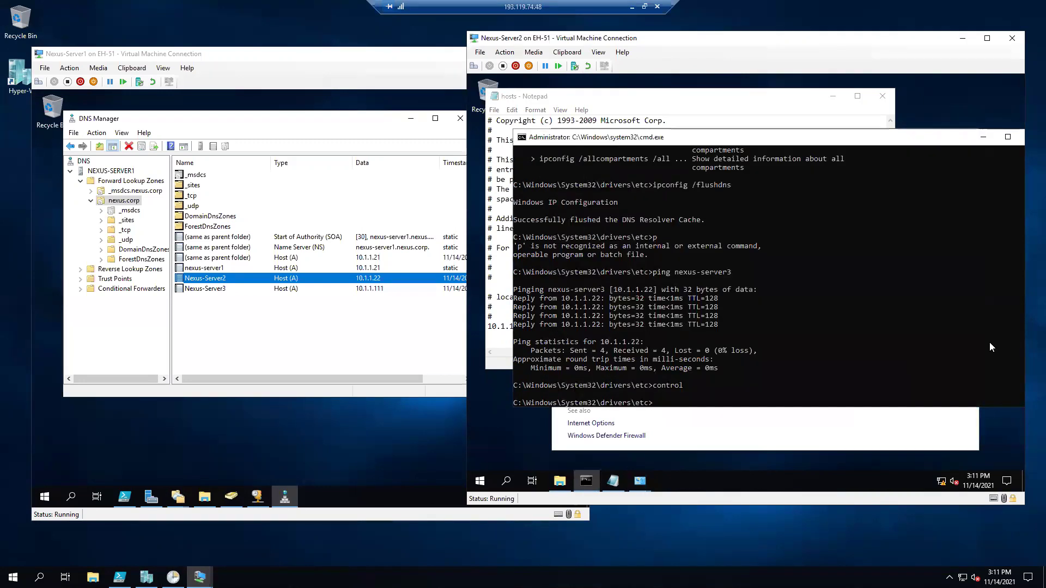
key("Up")
left_click(380, 289)
left_click(735, 323)
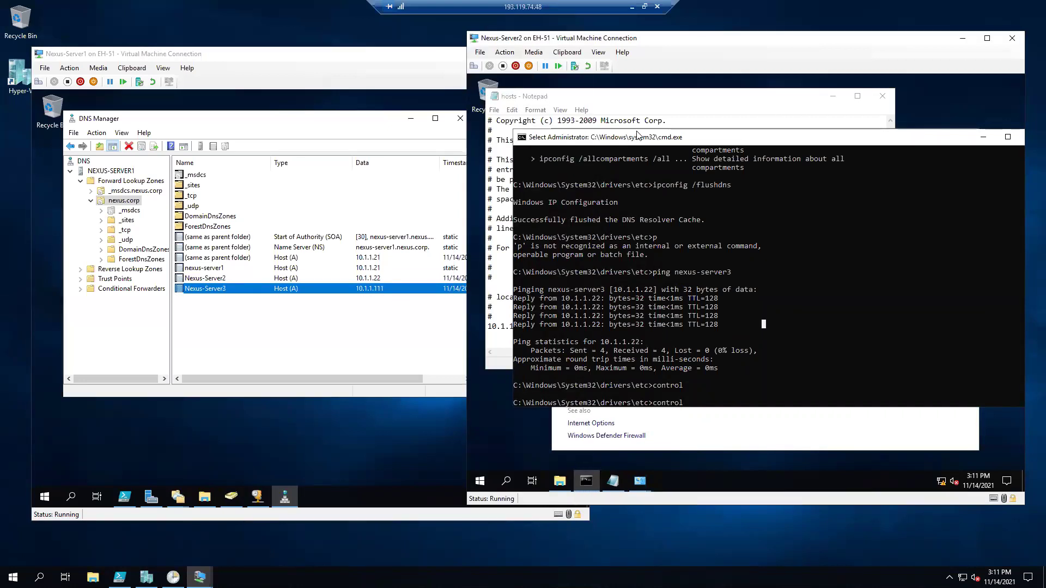
left_click(654, 107)
left_click(751, 392)
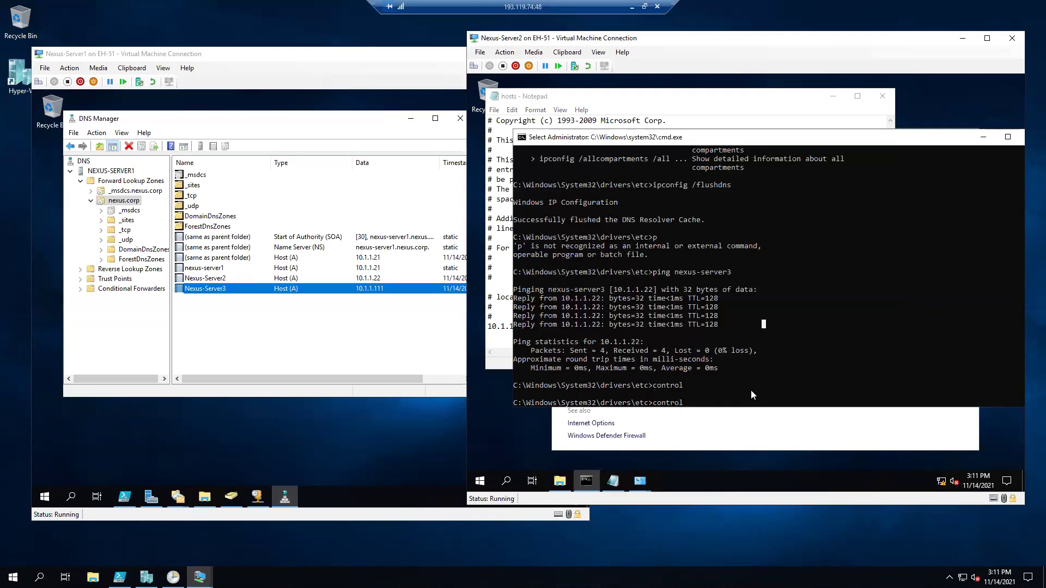
key("Return")
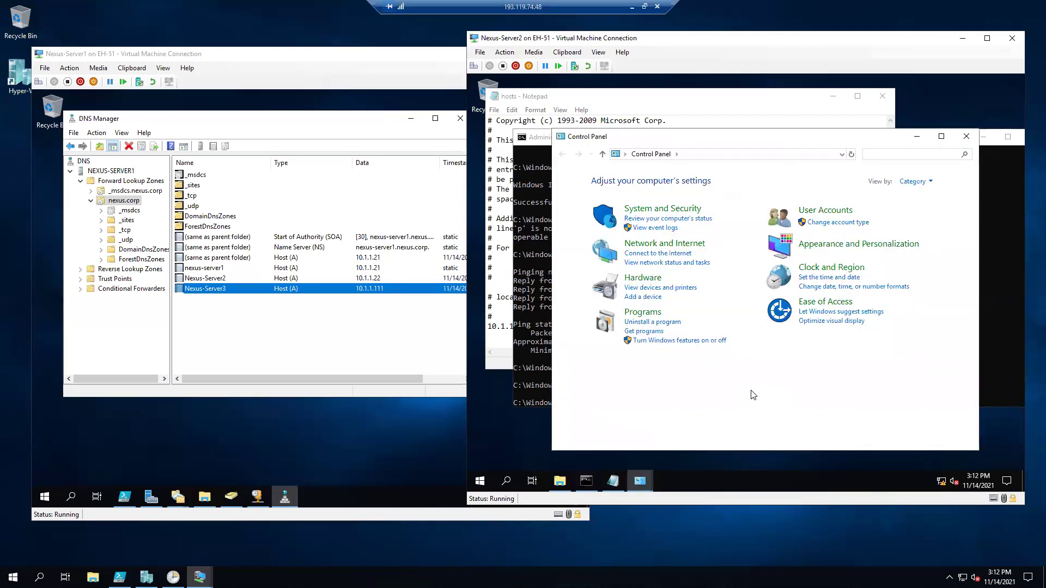
left_click(523, 259)
key("Up")
key("Up")
key("Up")
key("Return")
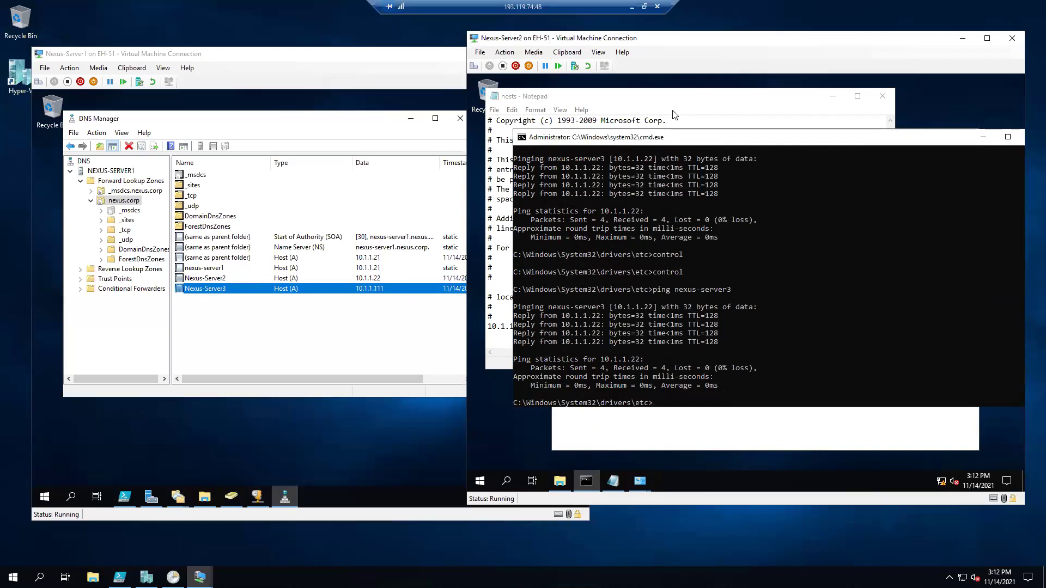
Run ipconfig /flushdns twice and ping nexus-server3 again.
left_click(689, 368)
type("ipconfig /flushdns")
key("Return")
key("Return")
key("Up")
key("Return")
key("Up")
key("Up")
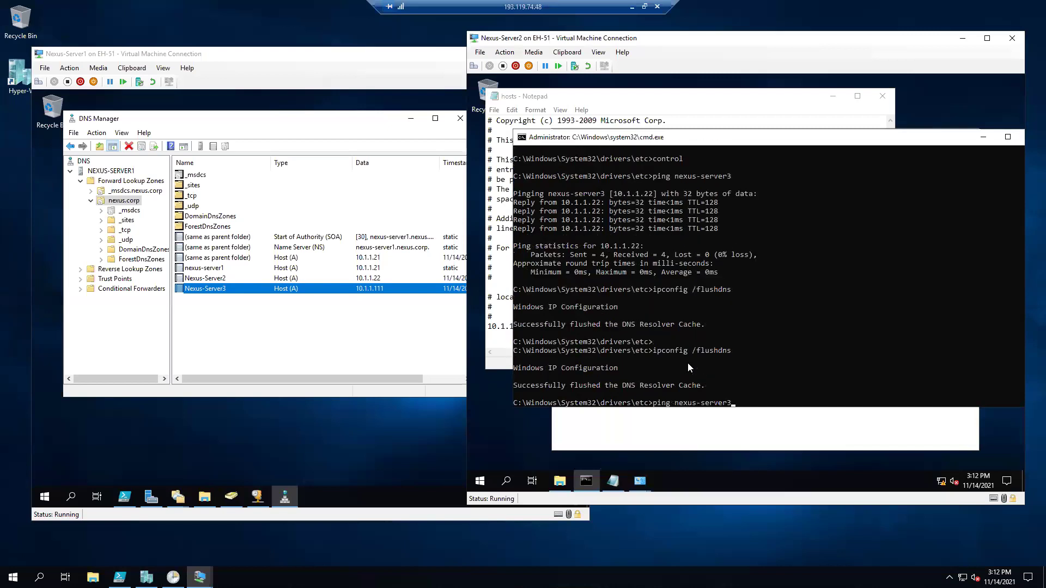
key("Return")
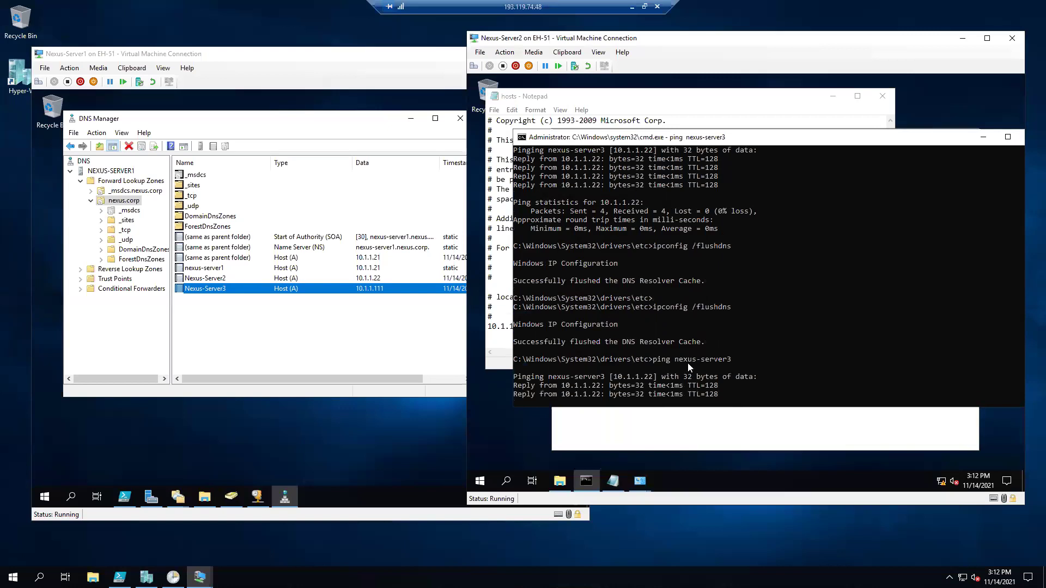
key("ctrl+c")
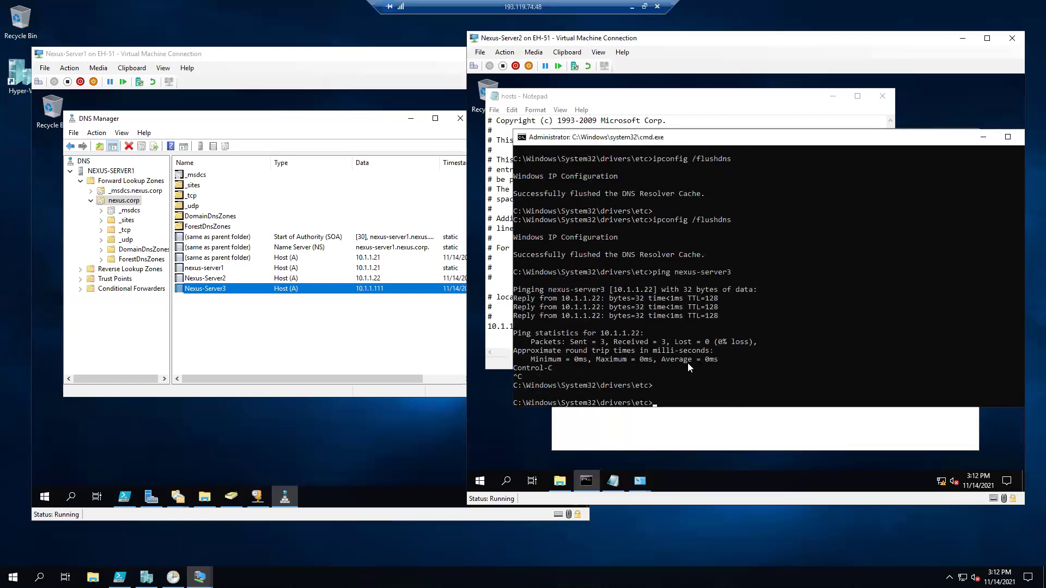
key("Return")
key("Return")
key("Return")
key("Up")
key("Return")
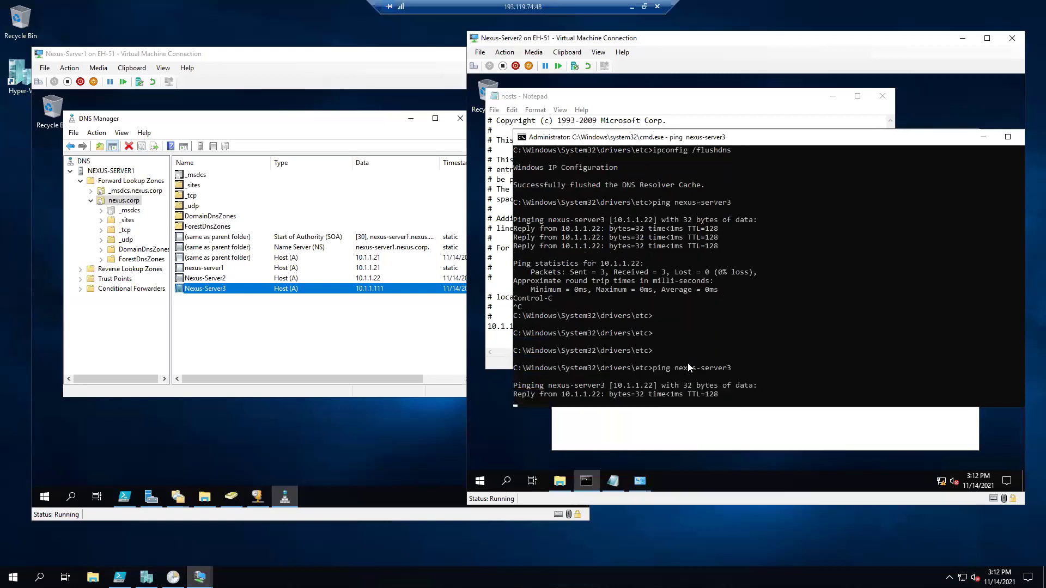
Review the hosts file, then ping nexus-server3, still resolving to 10.1.1.22.
left_click(673, 109)
left_click_drag(594, 326, 523, 120)
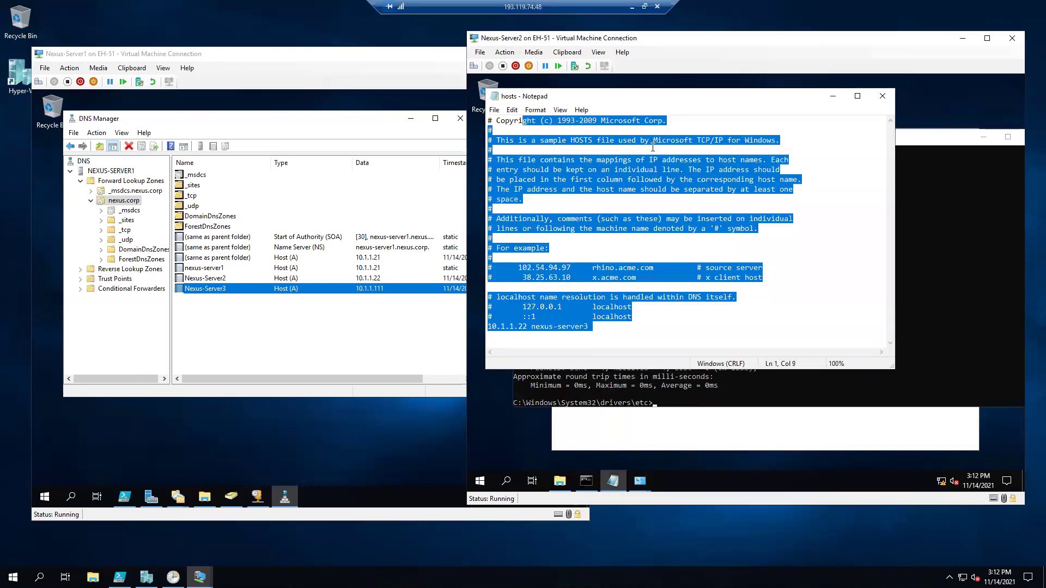
left_click(653, 148)
left_click(697, 169)
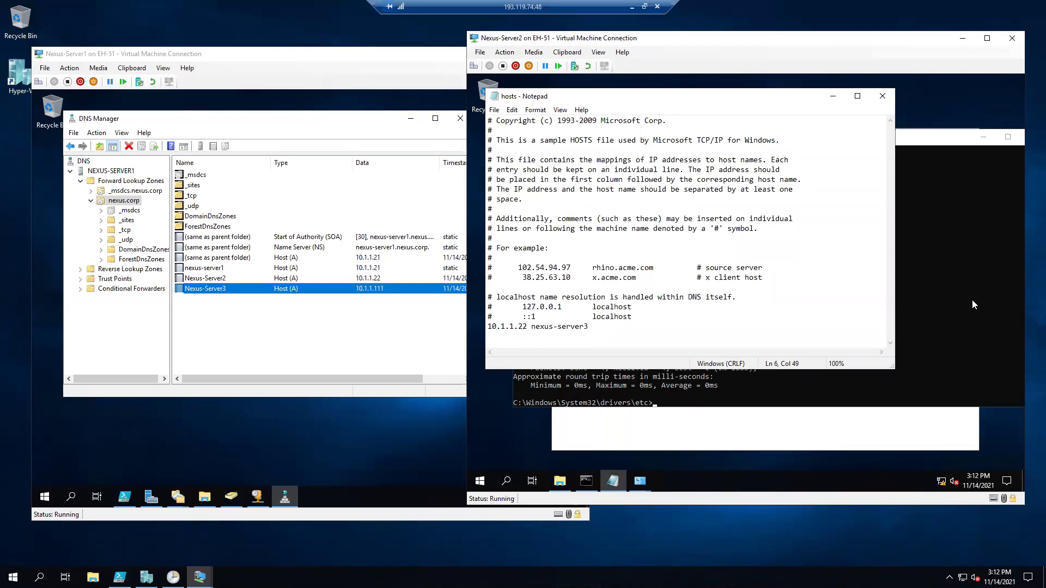
left_click(902, 351)
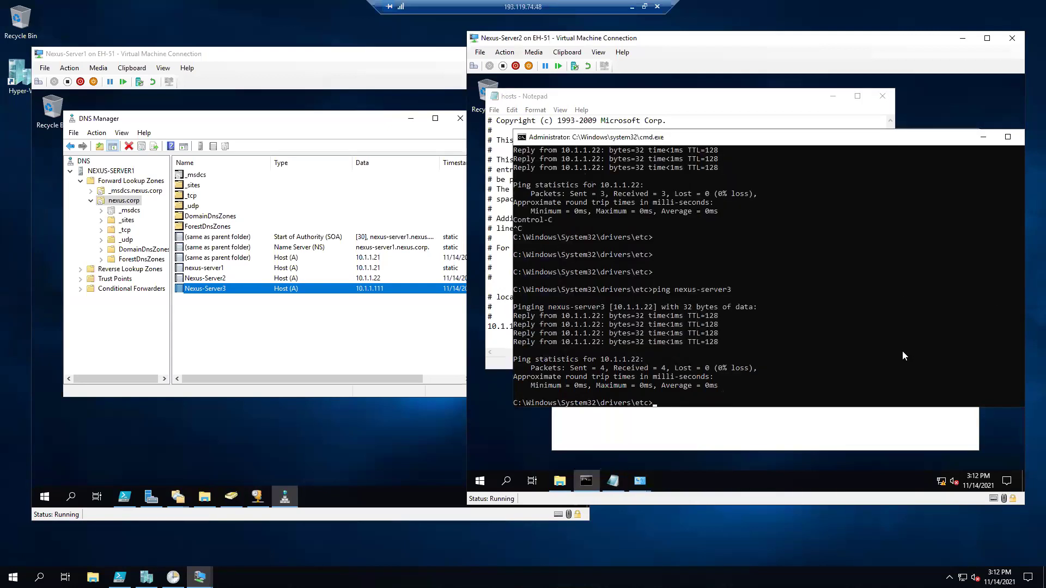
key("Return")
key("Up")
key("Return")
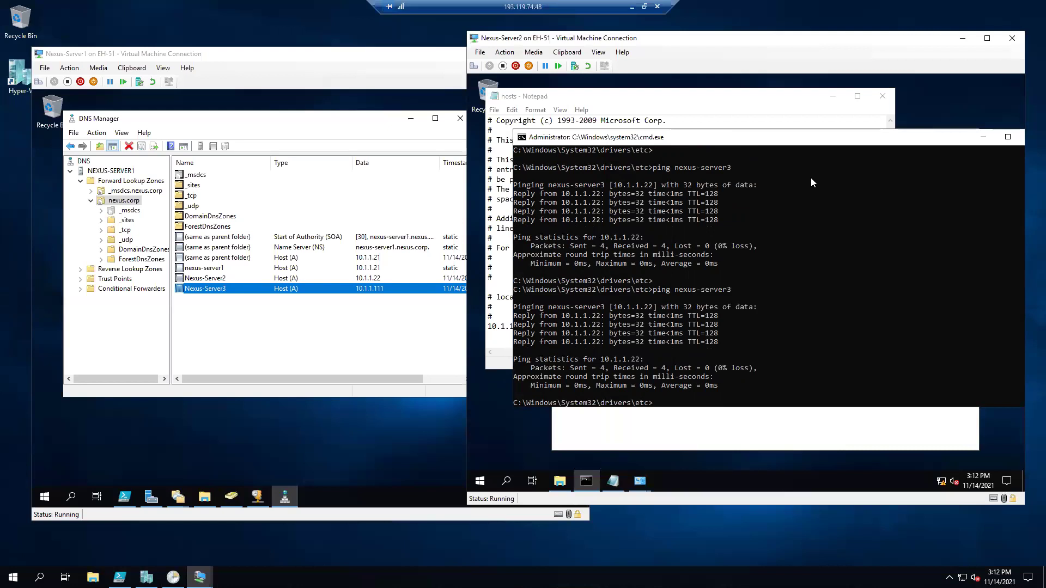
left_click(687, 111)
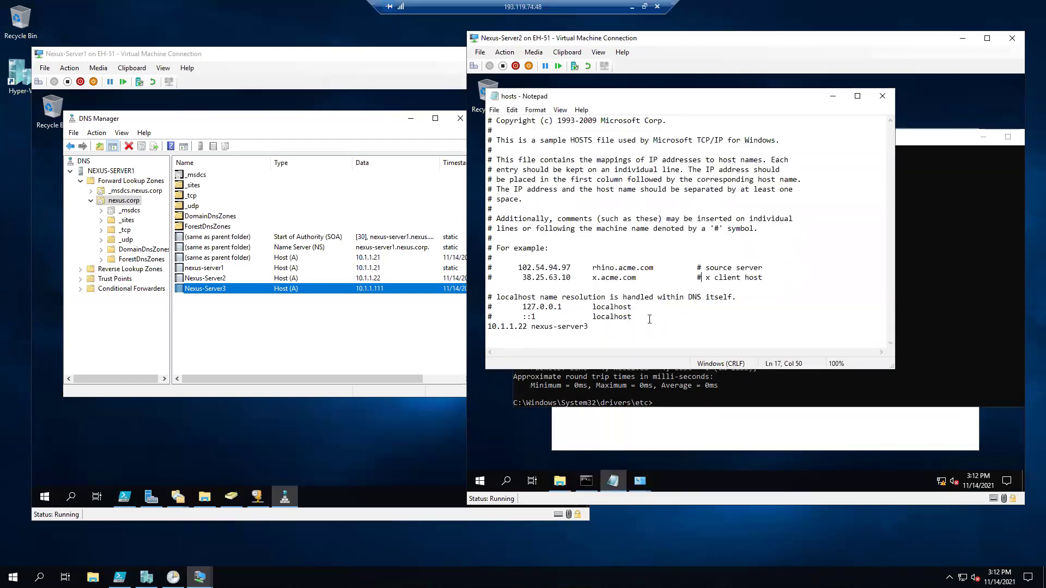
Delete the 10.1.1.22 nexus-server3 line from the hosts file and save it.
key("shift+Home")
key("BackSpace")
left_click(494, 109)
left_click(511, 155)
Flush the DNS cache and ping nexus-server3, now answering at 10.1.1.111.
left_click(939, 225)
key("Return")
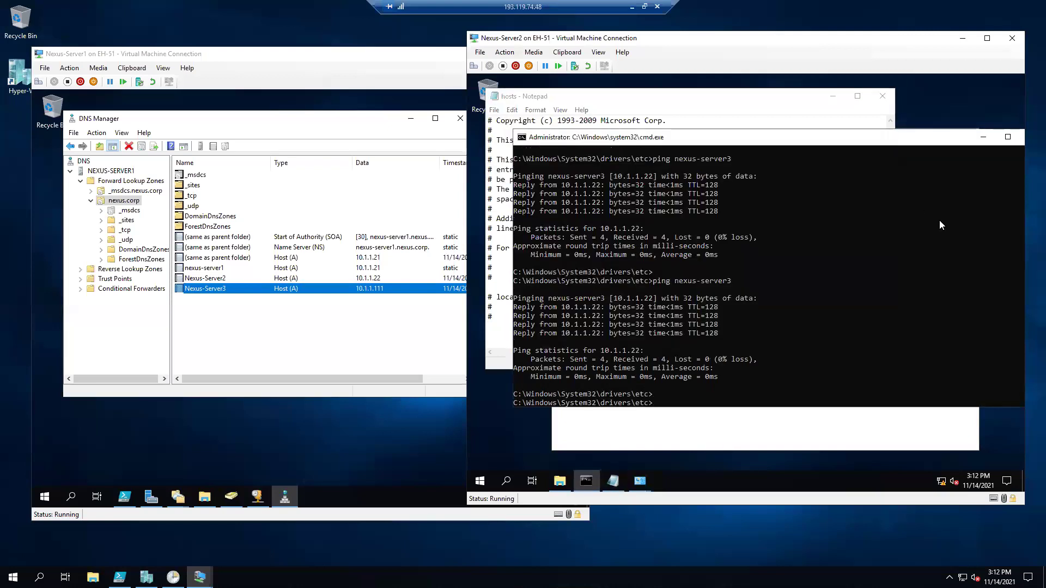
key("Return")
key("Up")
key("Up")
key("Up")
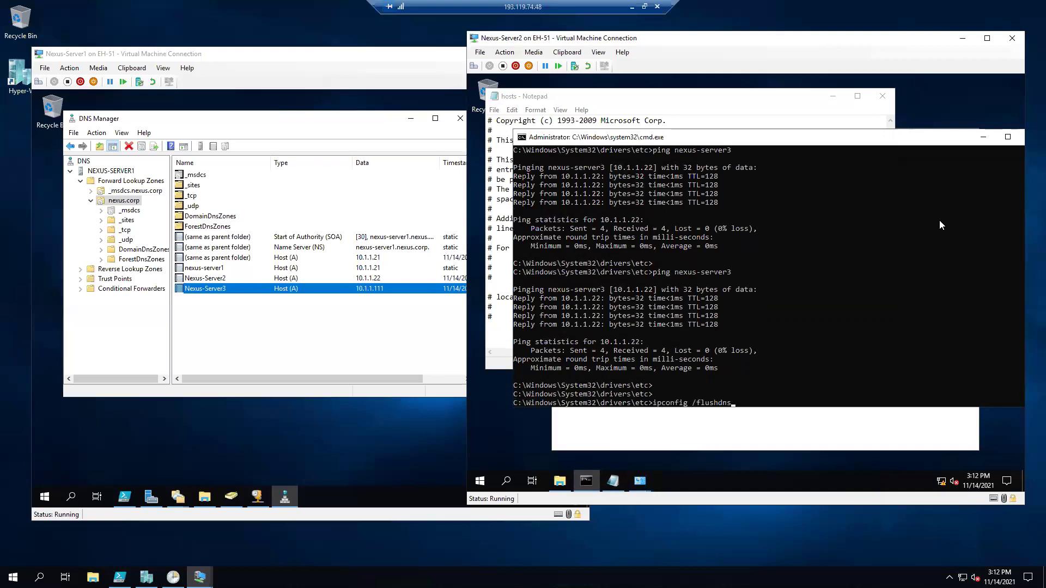
key("Return")
key("Up")
key("Up")
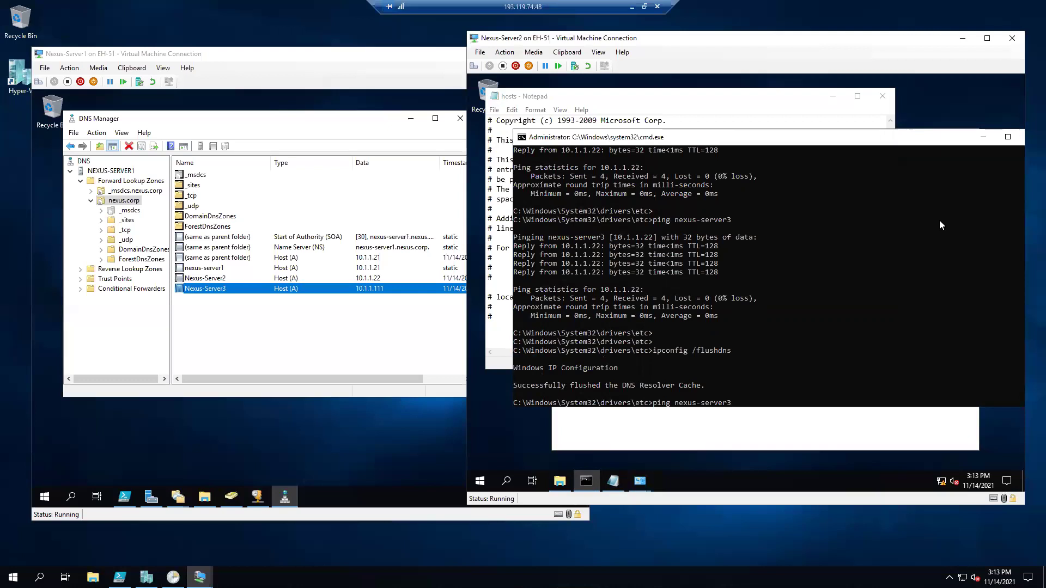
key("Return")
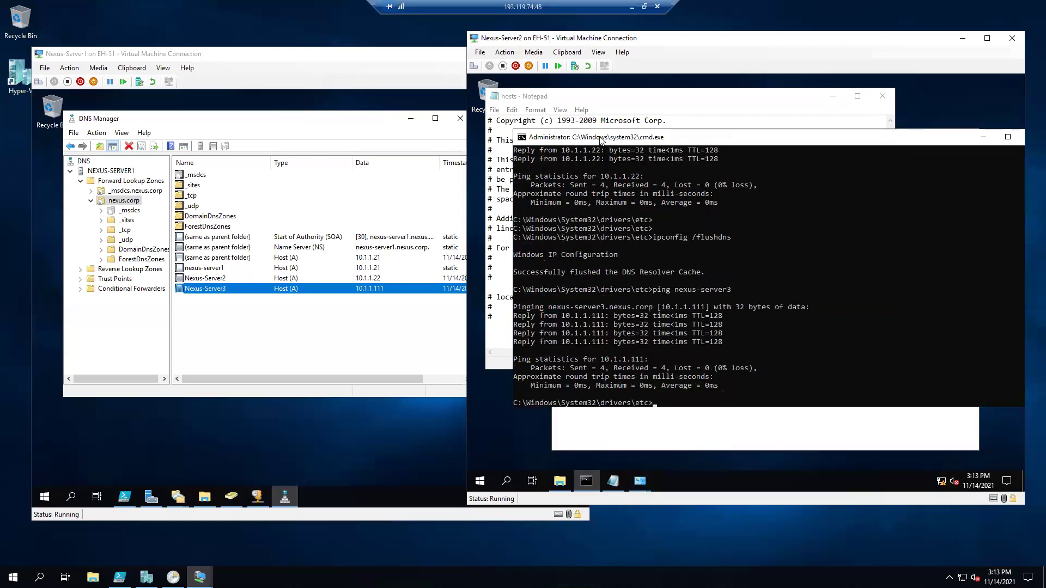
Minimize the hosts file and slide presentation, bringing Nexus-Server1 forward.
left_click(733, 151)
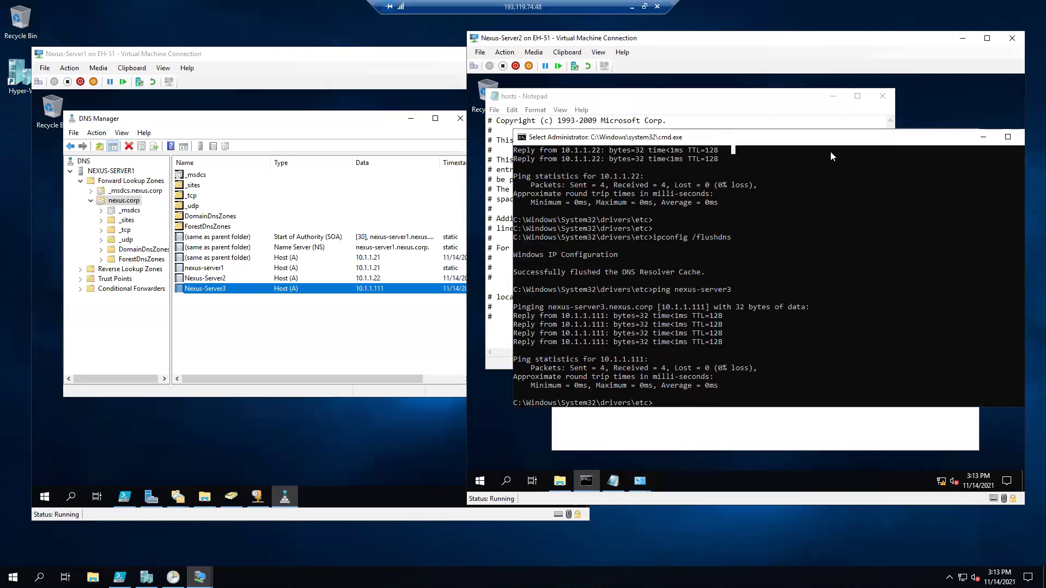
left_click(833, 96)
left_click(393, 150)
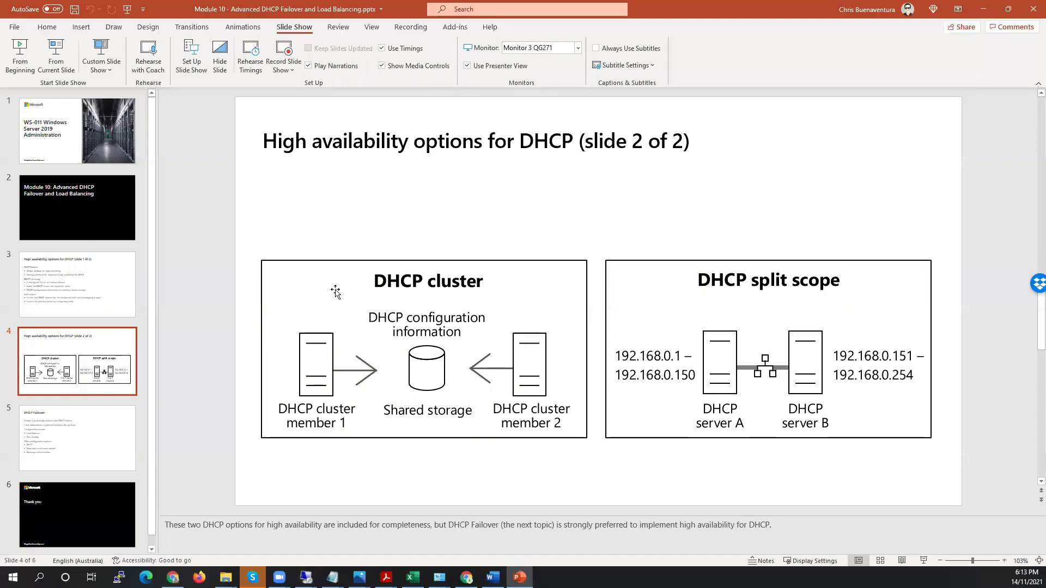
left_click(983, 9)
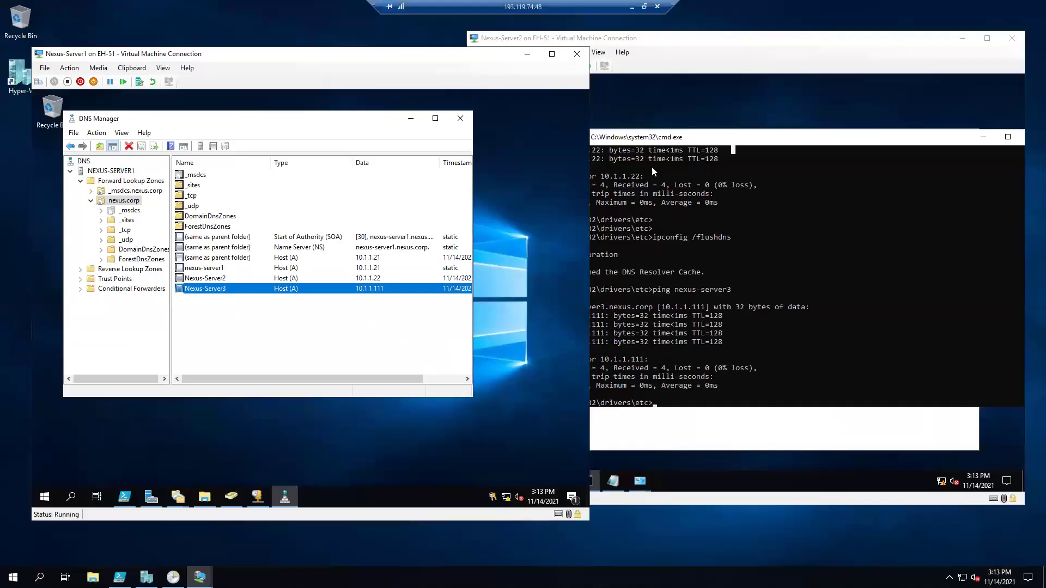
On Nexus-Server2, launch Server Manager and open the DHCP console from Tools.
left_click(822, 85)
left_click(479, 481)
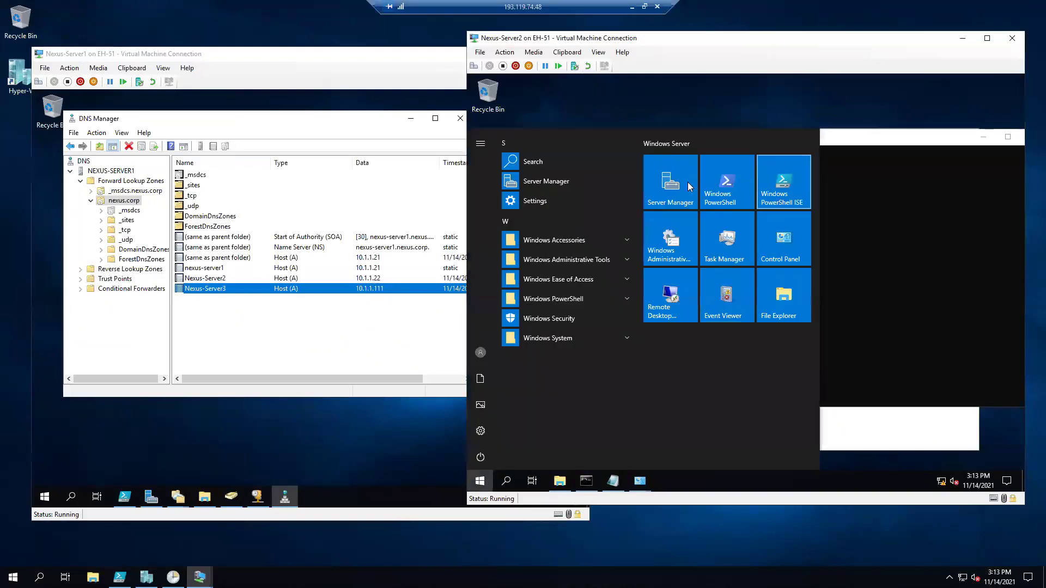
left_click(670, 182)
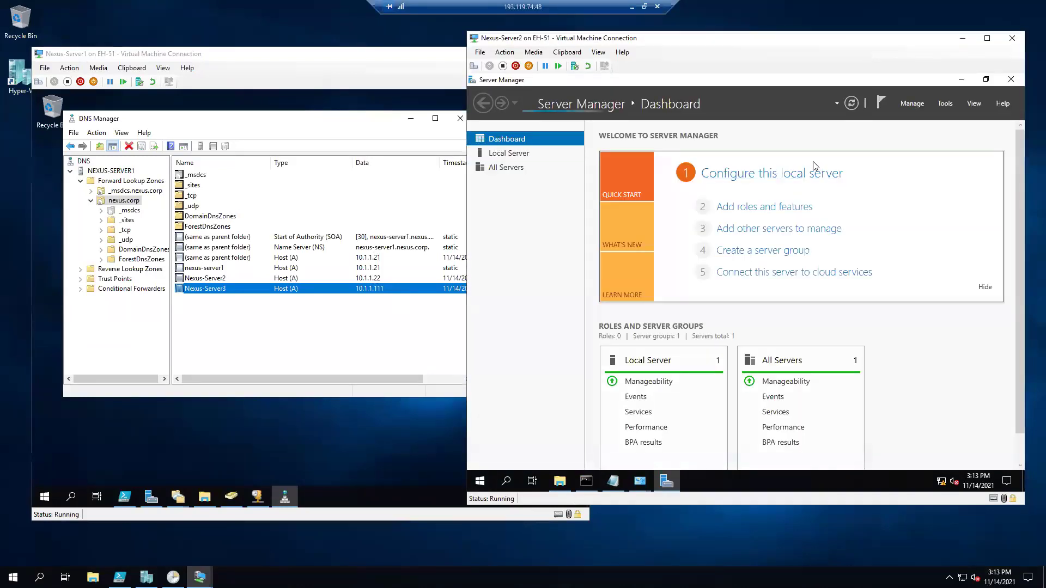
left_click(945, 104)
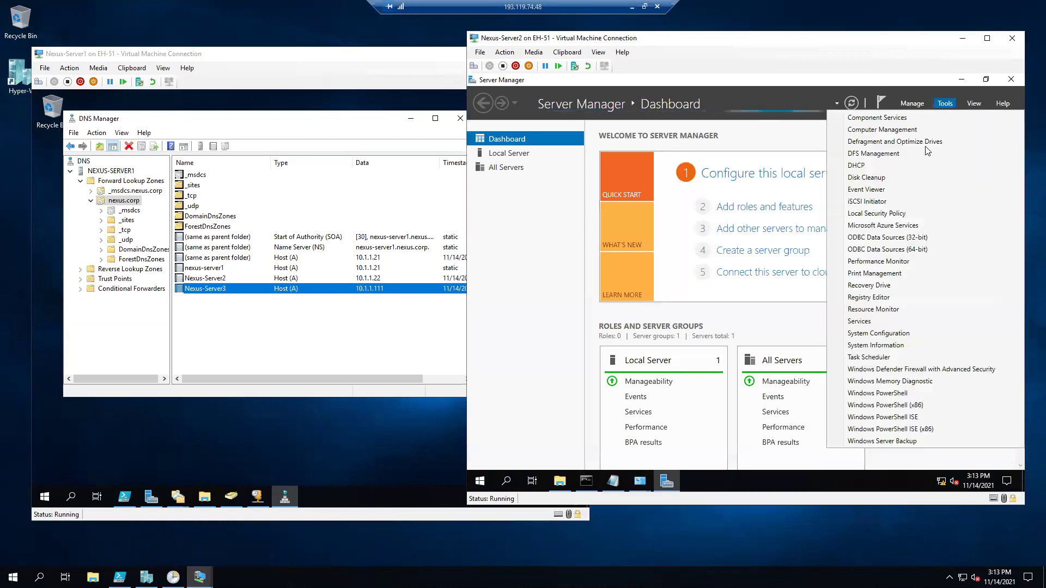
left_click(863, 171)
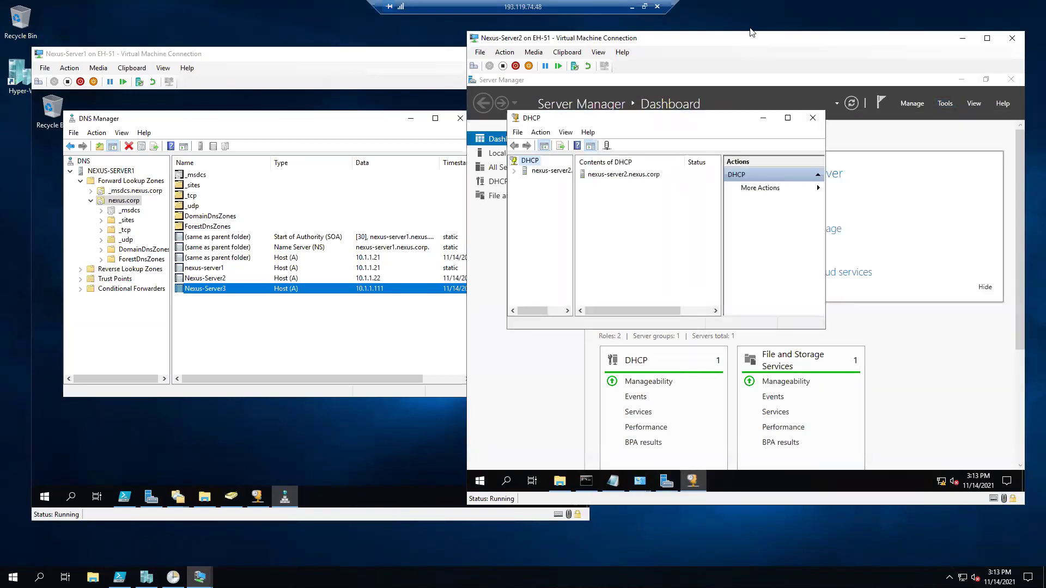
Widen Server2's DHCP console and expand nexus-server2's IPv4 node.
left_click(514, 171)
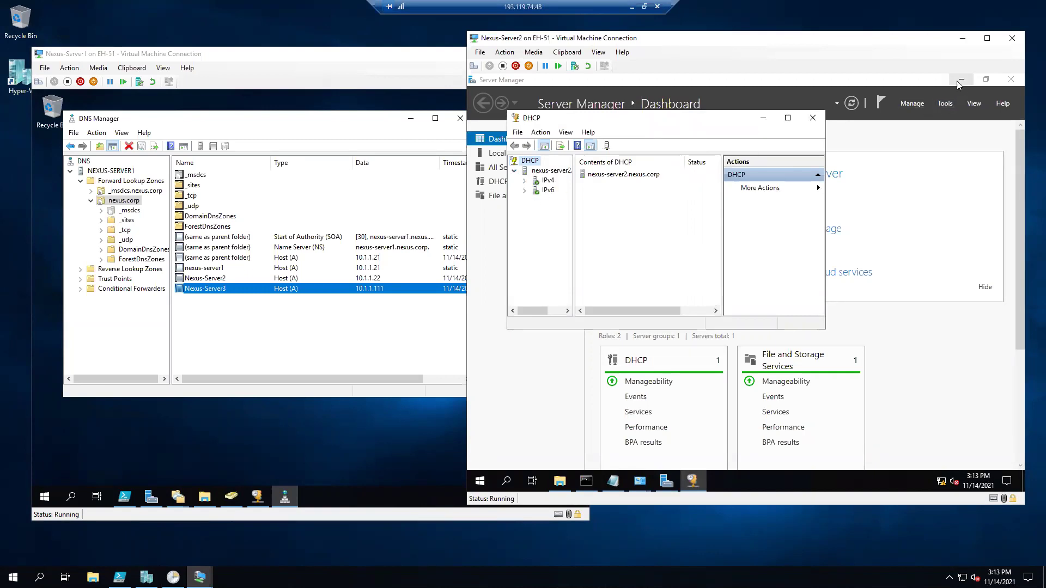
left_click(960, 80)
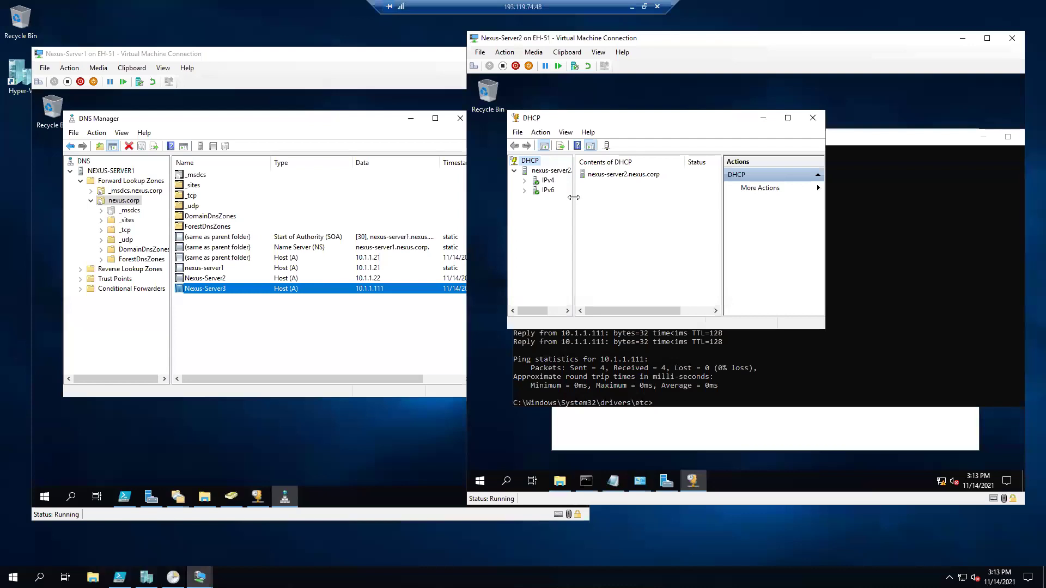
left_click_drag(574, 197, 615, 198)
left_click_drag(827, 221, 935, 221)
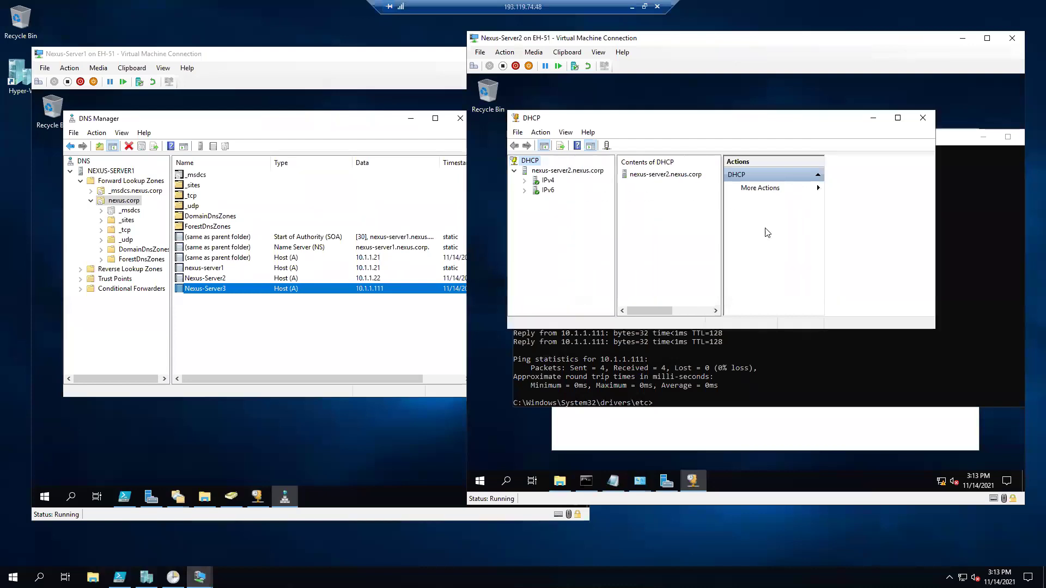
left_click(525, 180)
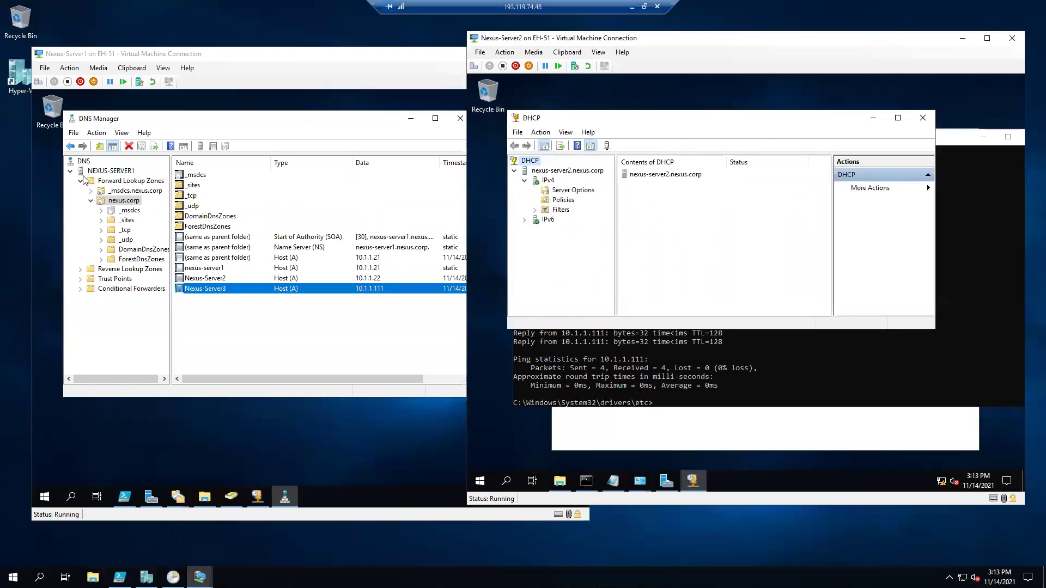
On Server1, show the 10.0.0.0 scope's 10.1.1.100–10.1.1.200 pool; select IPv4 on Server2.
left_click(327, 123)
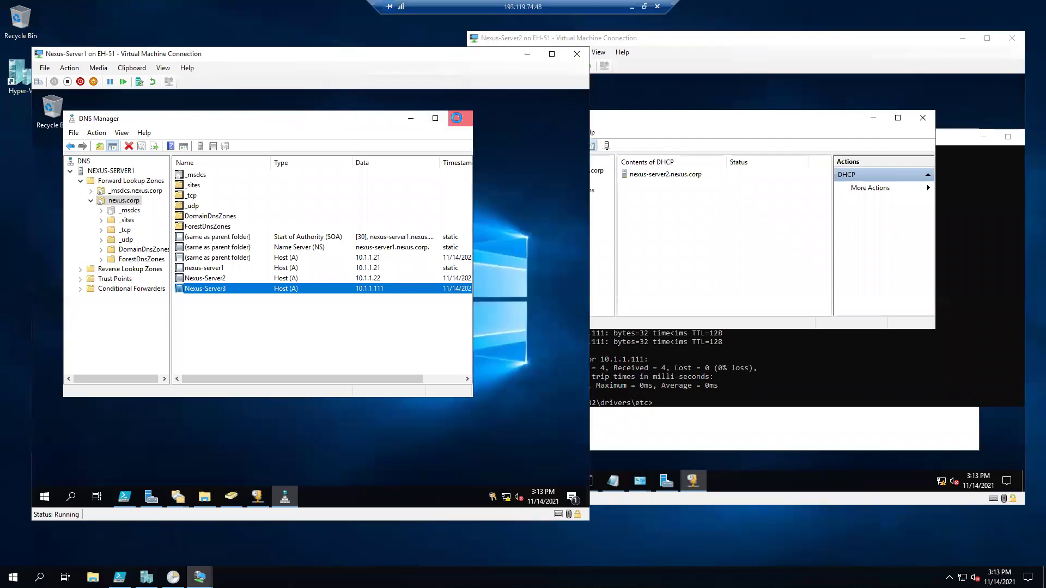
left_click(460, 119)
left_click(254, 496)
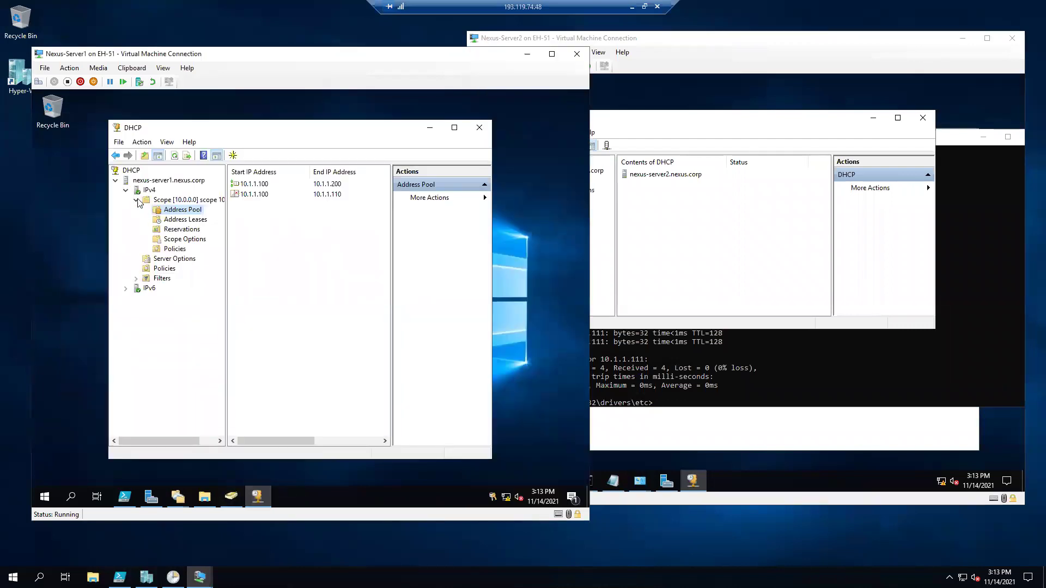
left_click(177, 200)
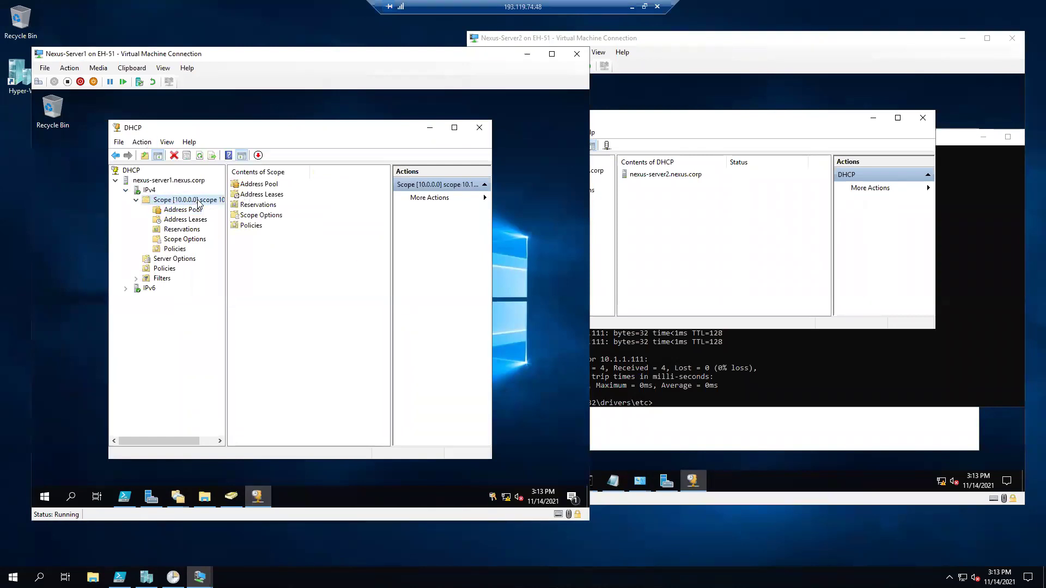
left_click(197, 209)
left_click(269, 185)
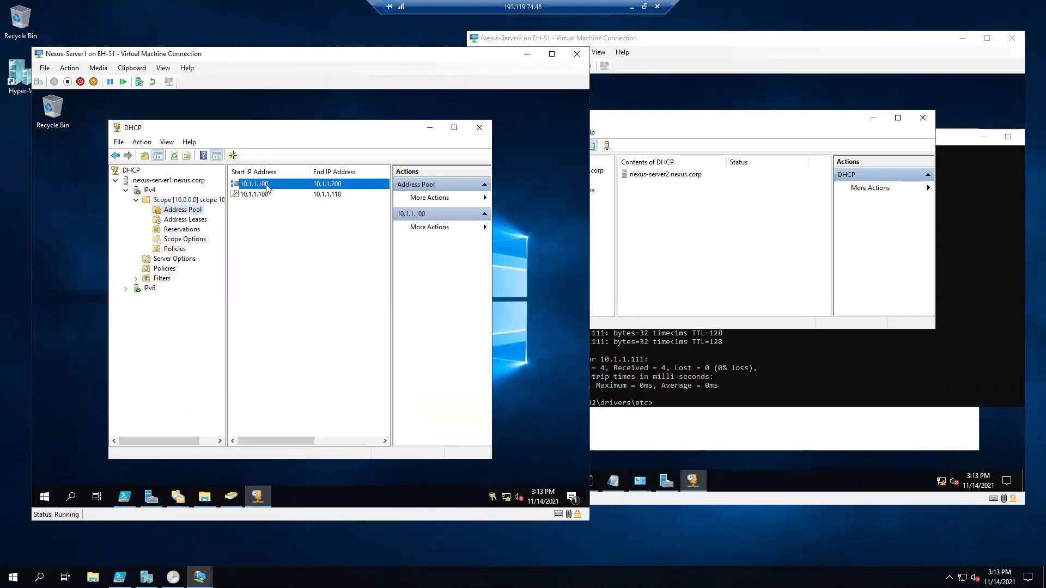
left_click(702, 238)
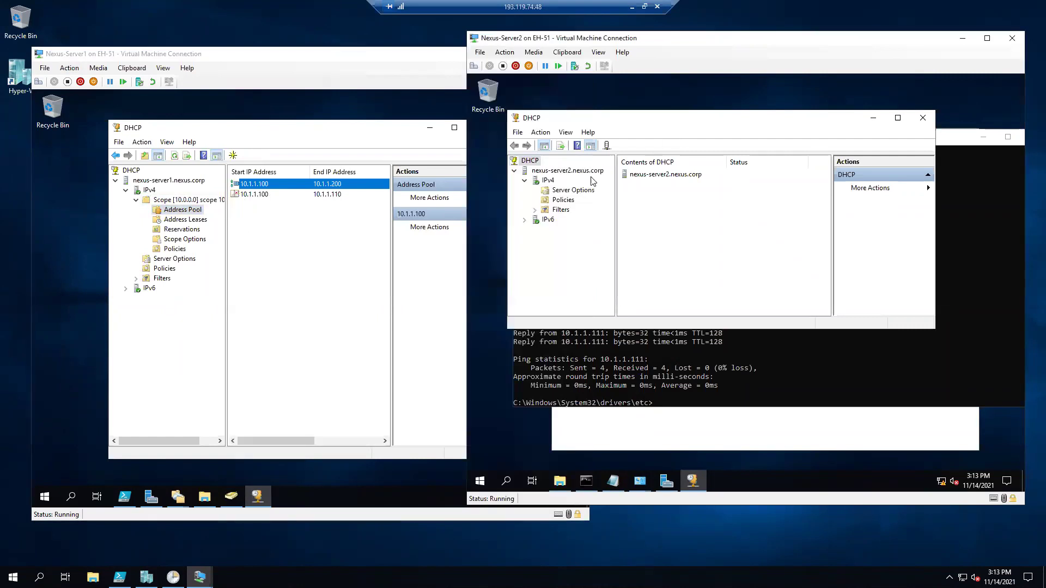
left_click(547, 181)
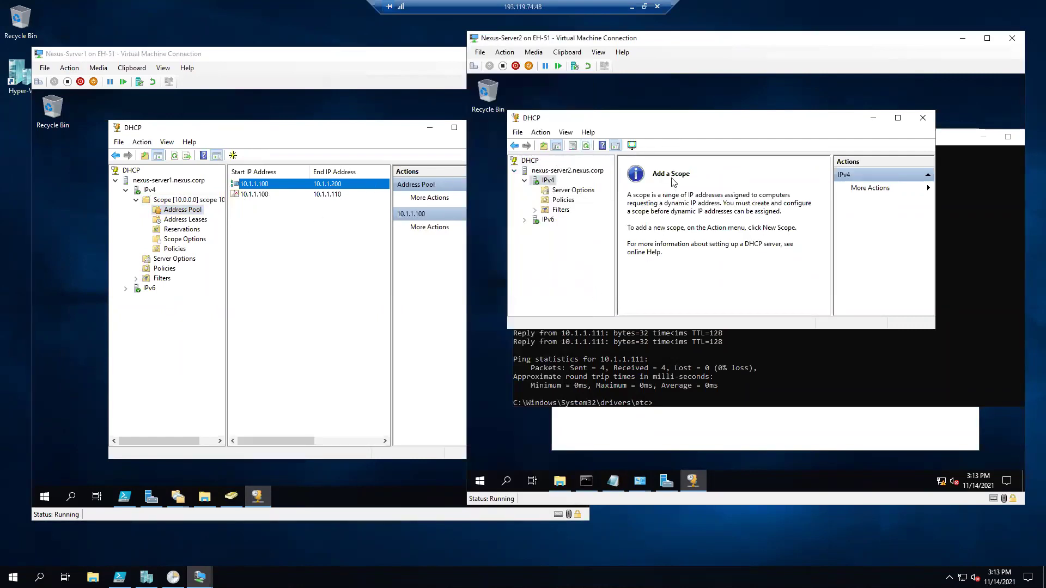
Start Configure Failover on Server1's IPv4 node with the 10.0.0.0 scope selected.
right_click(148, 190)
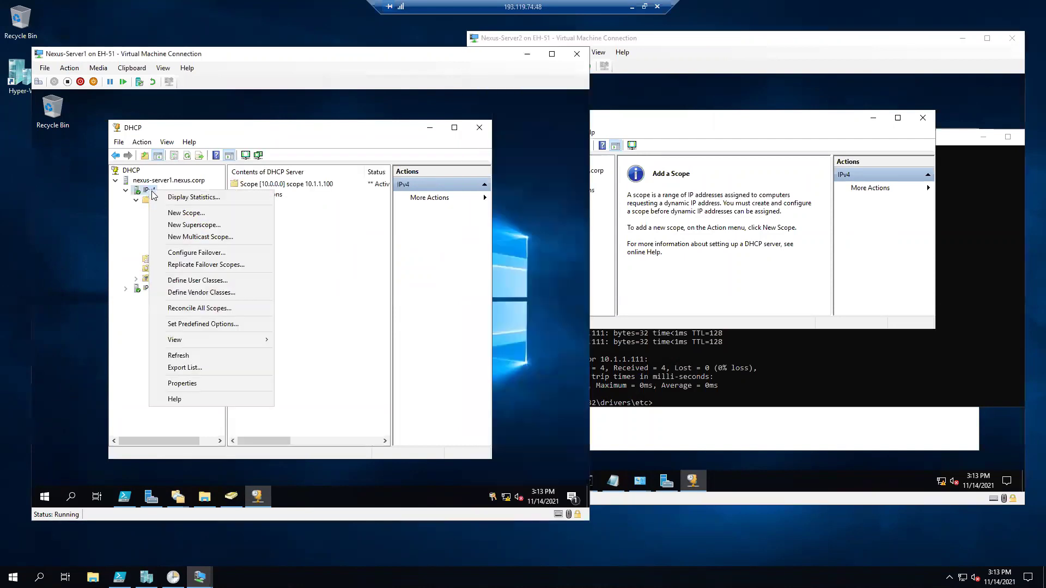
left_click(196, 253)
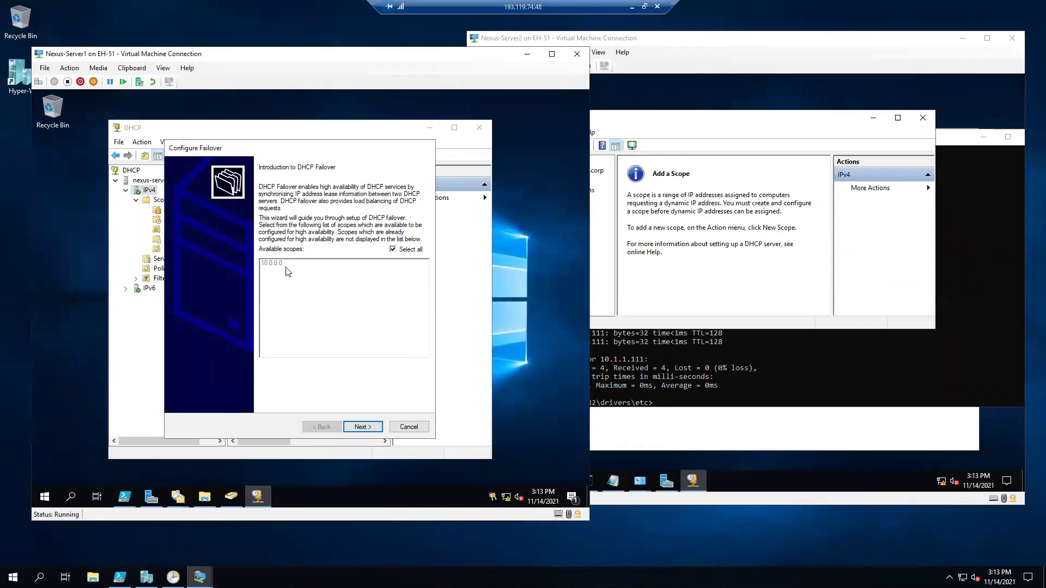
left_click(392, 250)
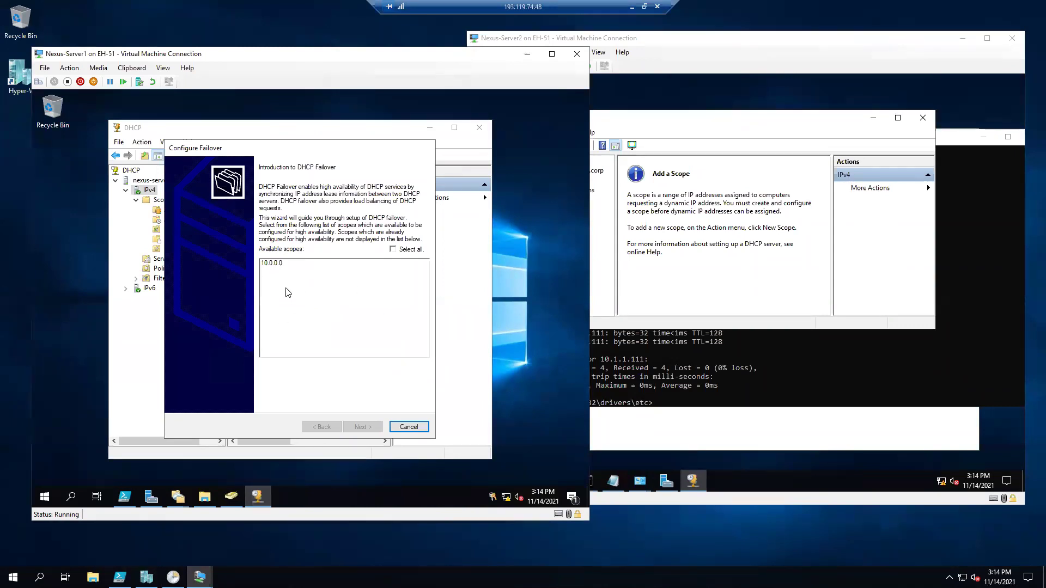
left_click(277, 264)
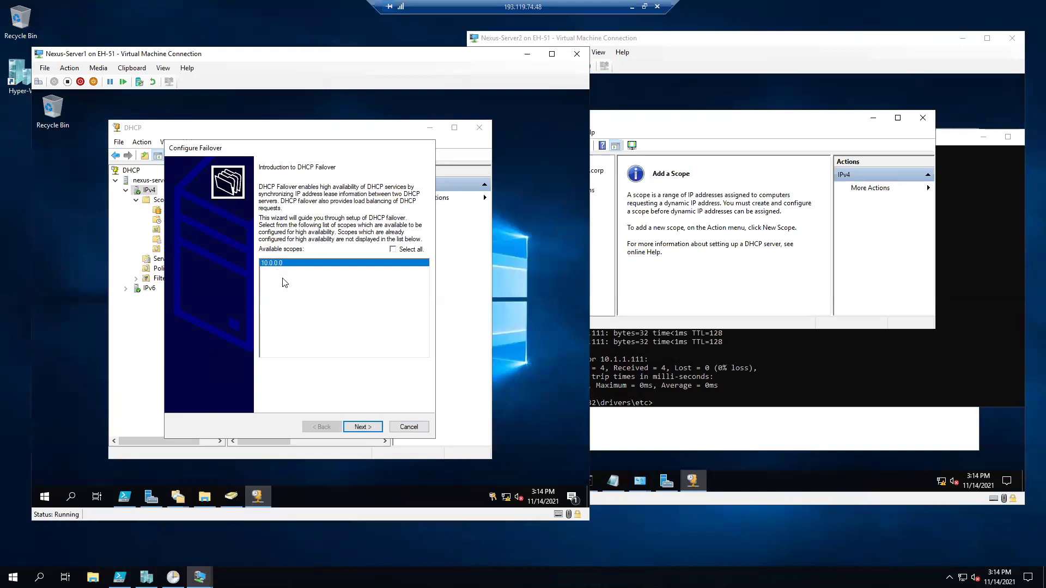
left_click(393, 249)
left_click(364, 425)
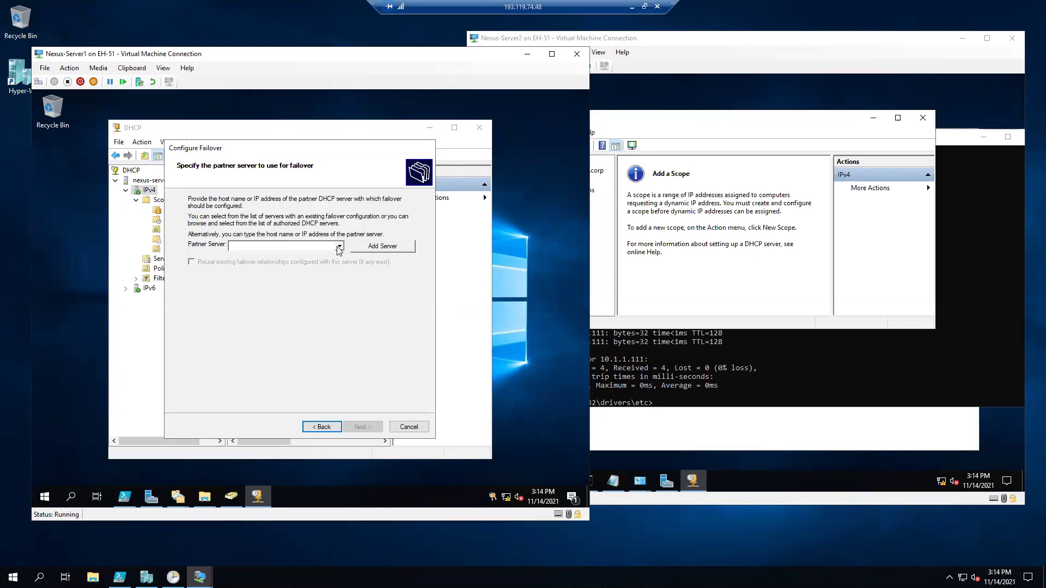
Add NEXUS-SERVER2 as the failover partner server.
left_click(366, 248)
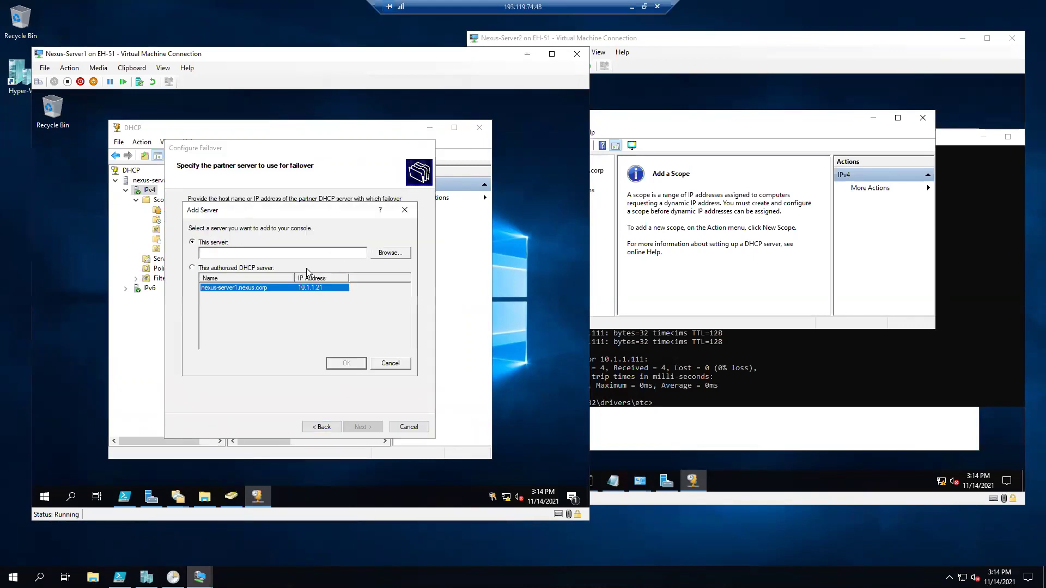
left_click(389, 253)
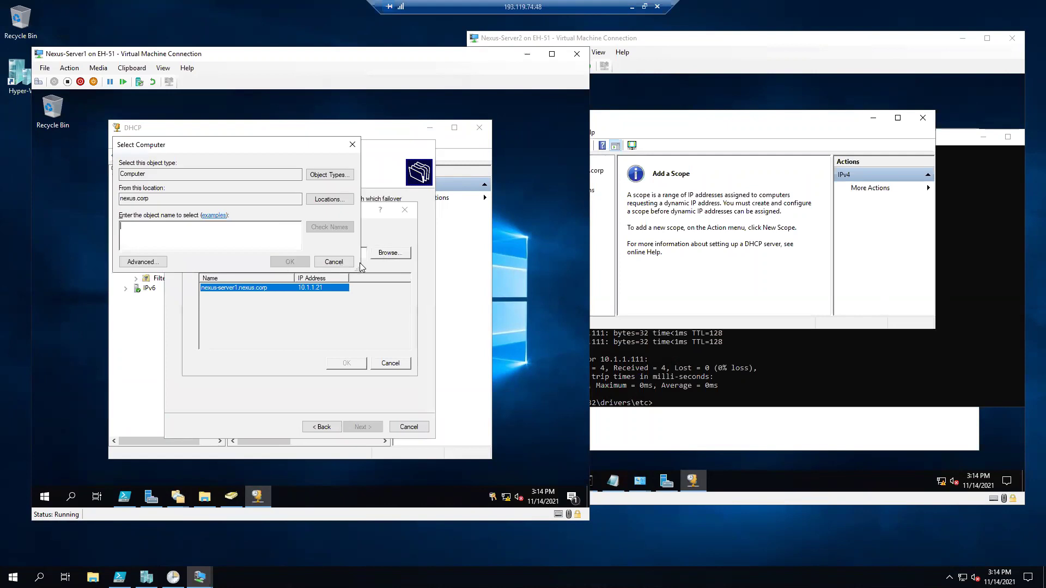
type("nexus")
key("Return")
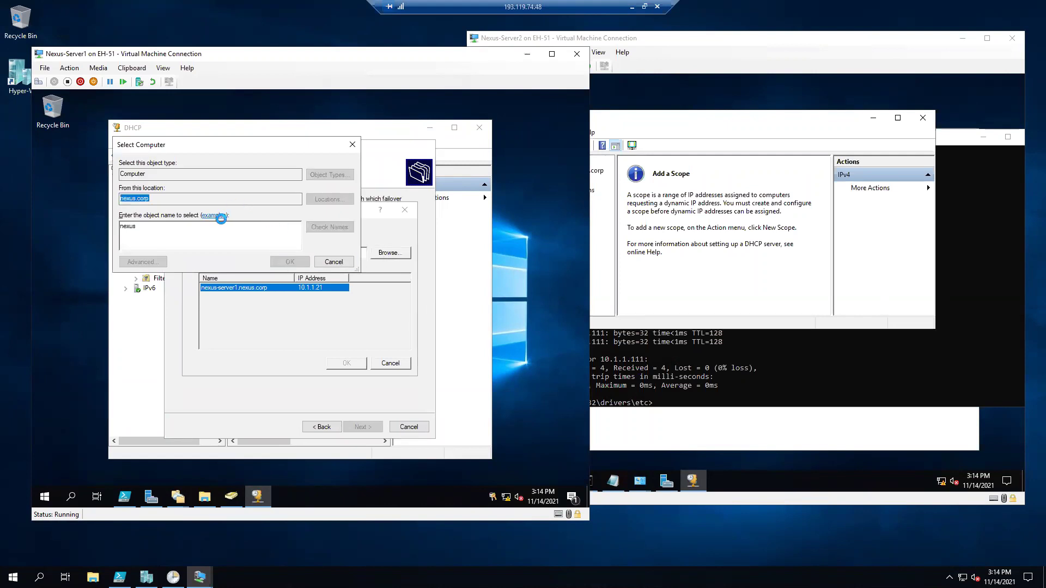
left_click(190, 240)
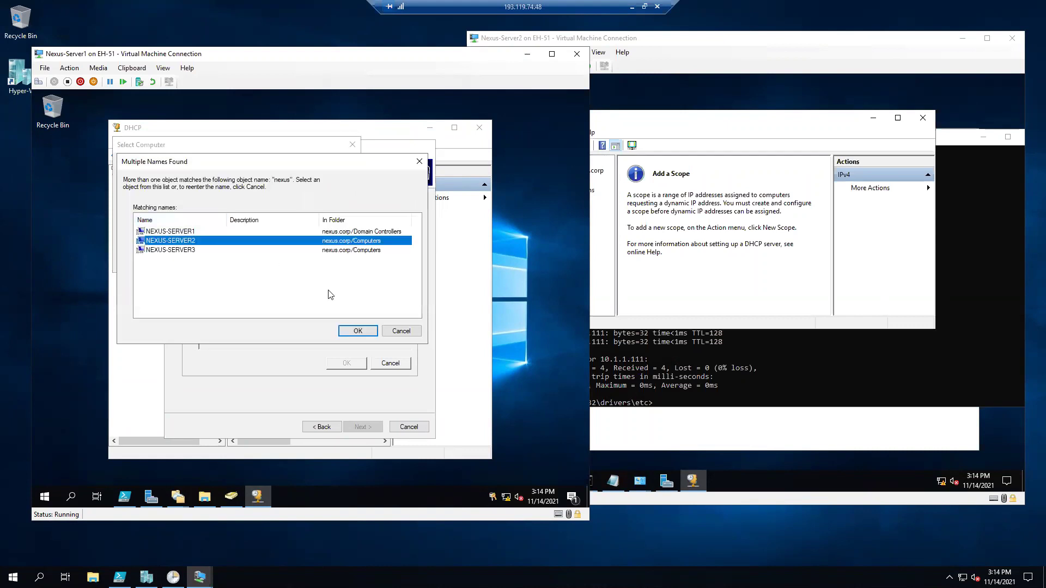
left_click(345, 331)
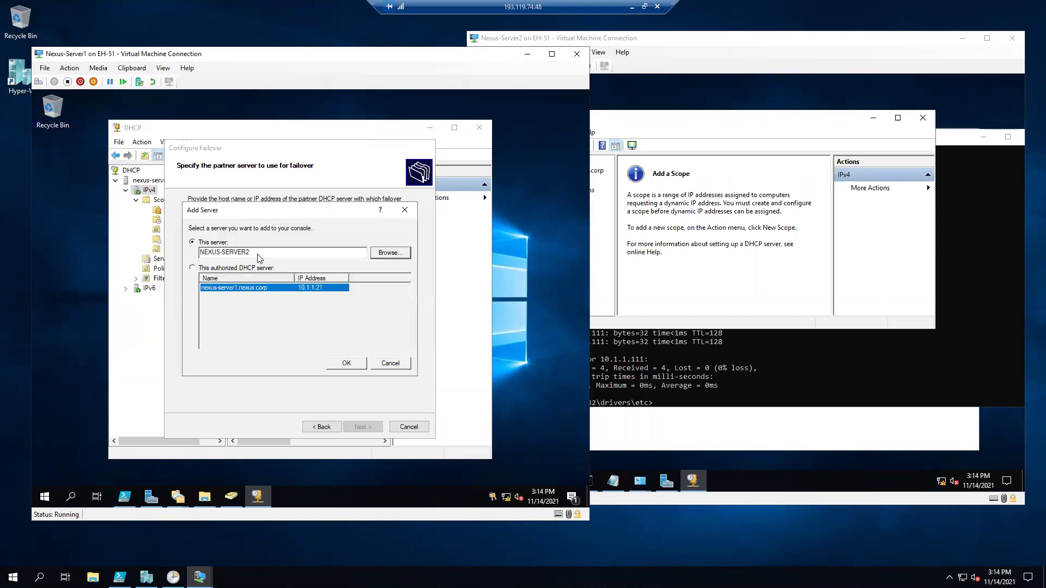
left_click(335, 362)
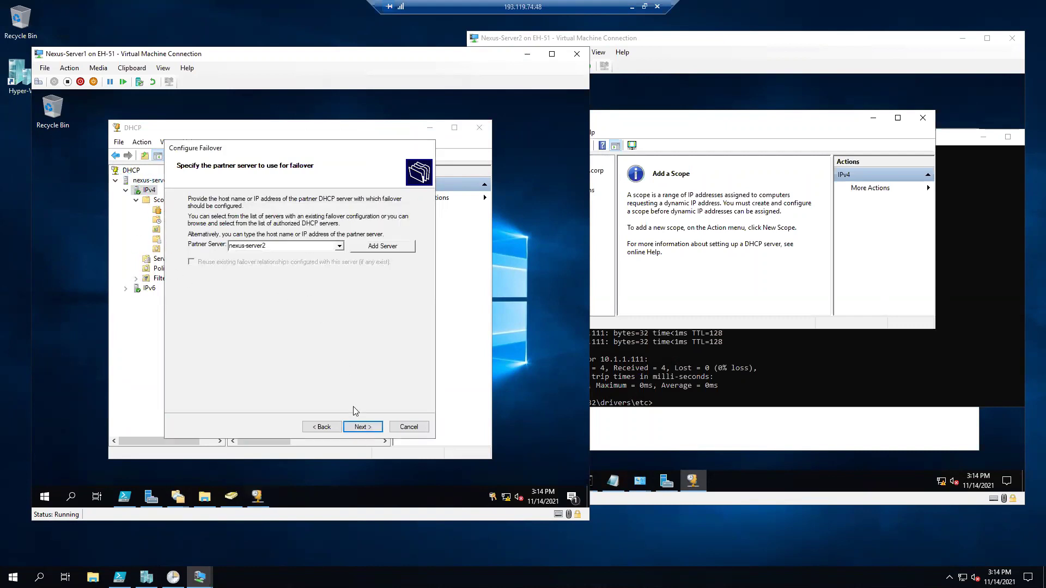
Edit the failover relationship name, replacing its final 2 with 1.
left_click(357, 426)
left_click_drag(223, 147, 227, 148)
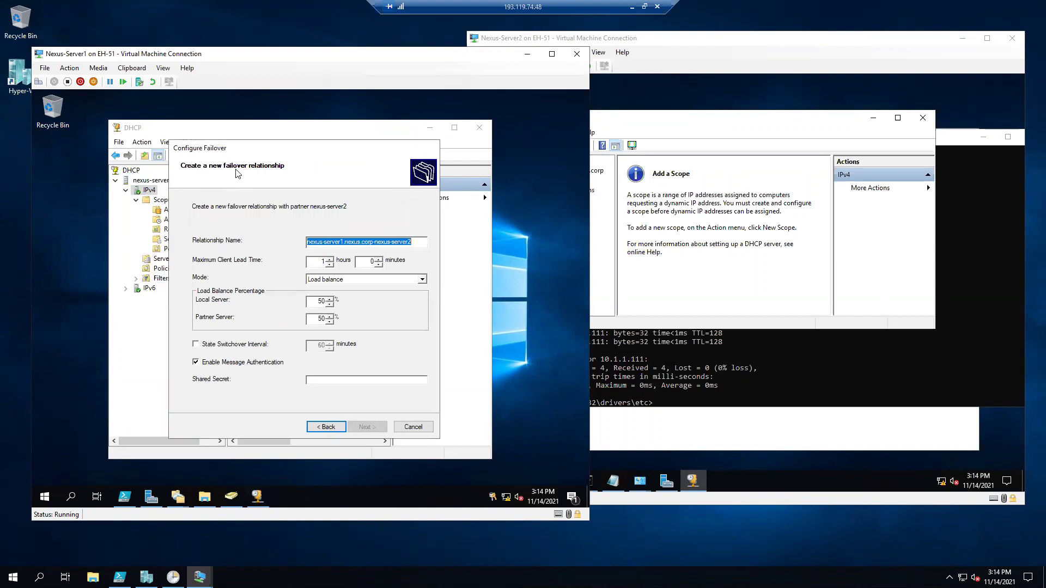
left_click(344, 242)
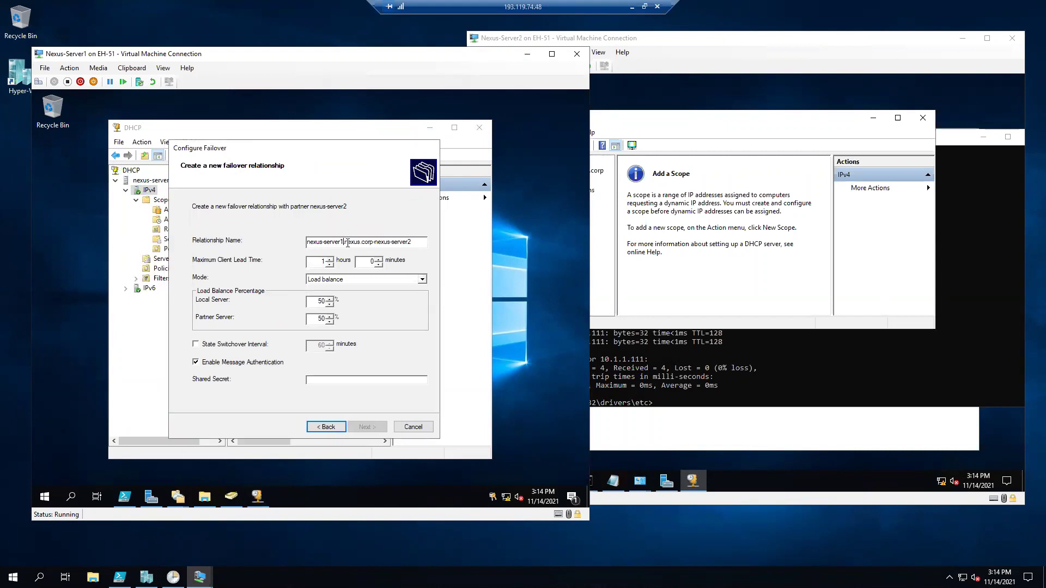
left_click(409, 241)
left_click_drag(407, 243, 408, 253)
left_click(666, 197)
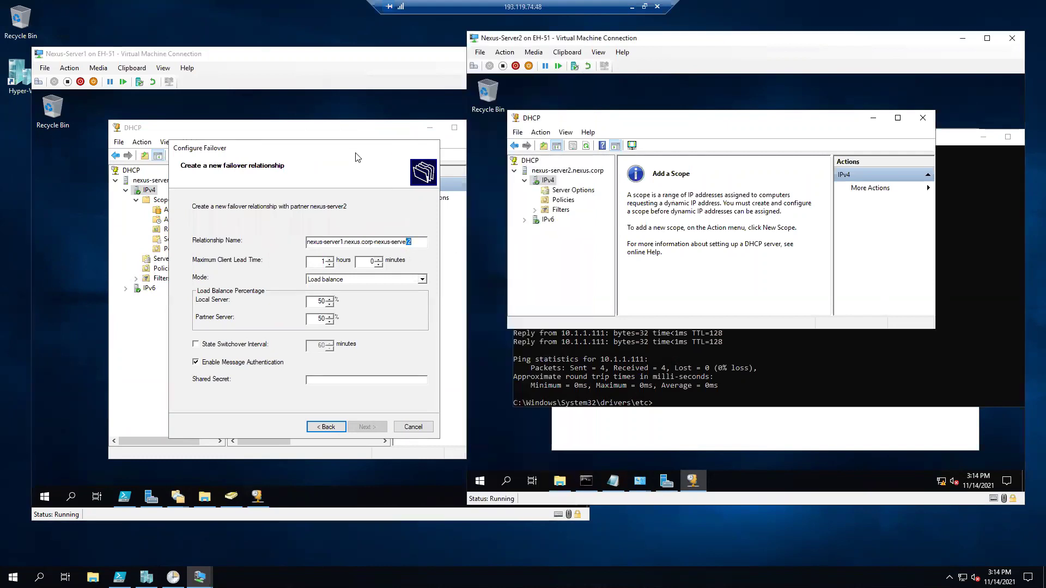
left_click(359, 157)
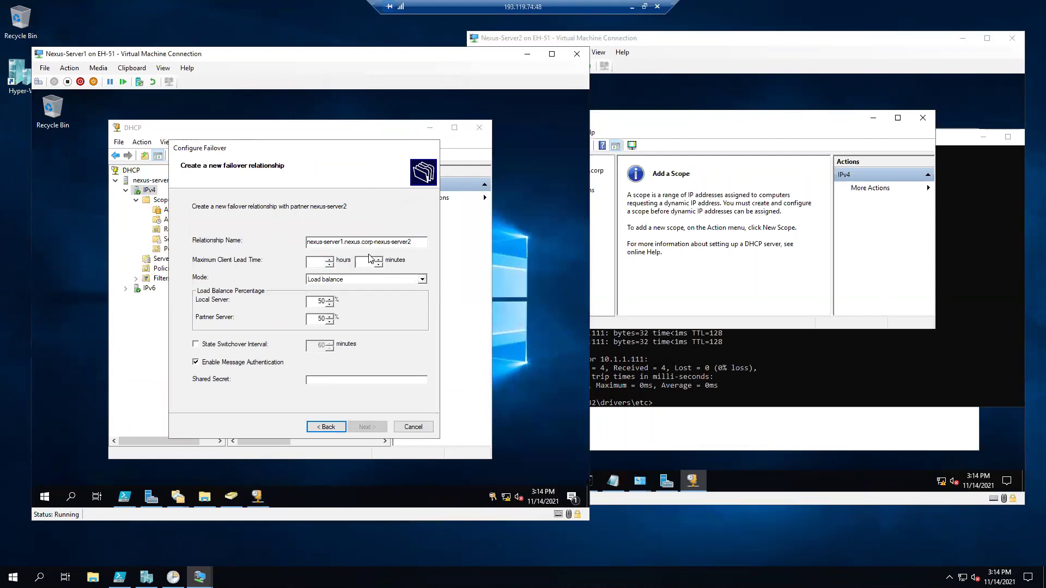
type("1")
Set the failover mode to Hot standby with the partner server in the Standby role.
left_click(362, 280)
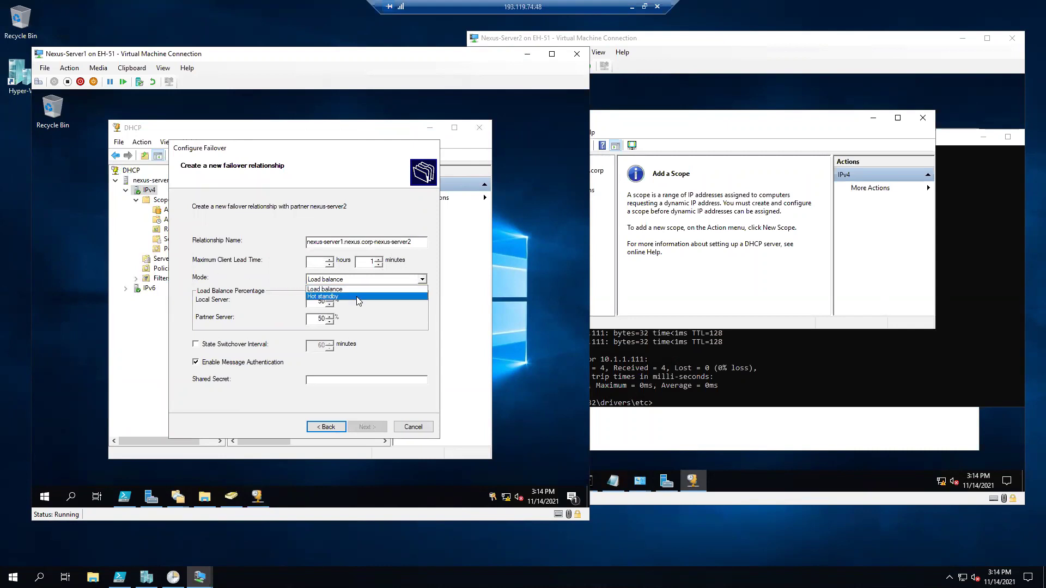
left_click(358, 297)
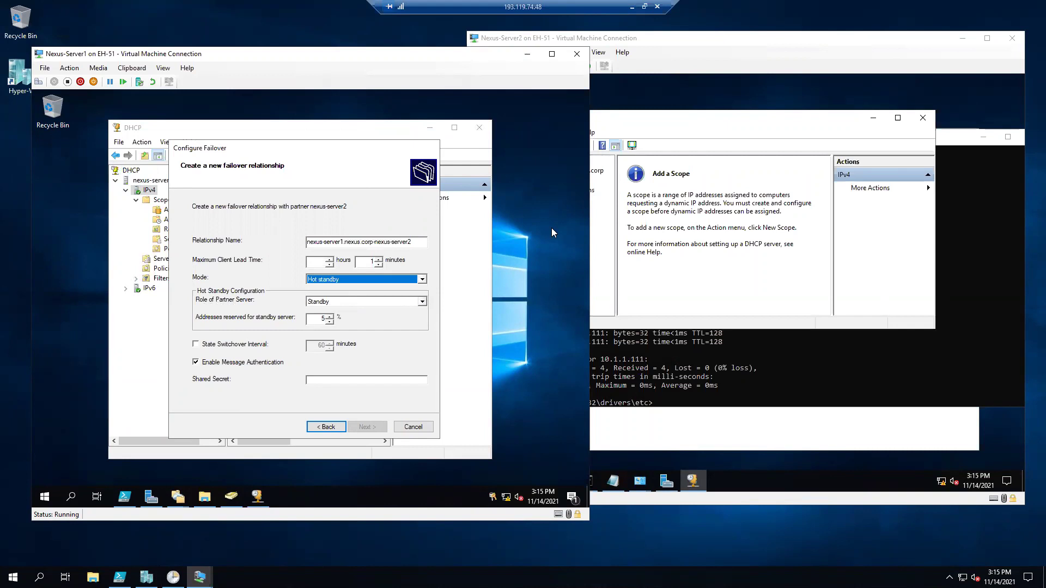
left_click(766, 142)
left_click(319, 149)
left_click(381, 302)
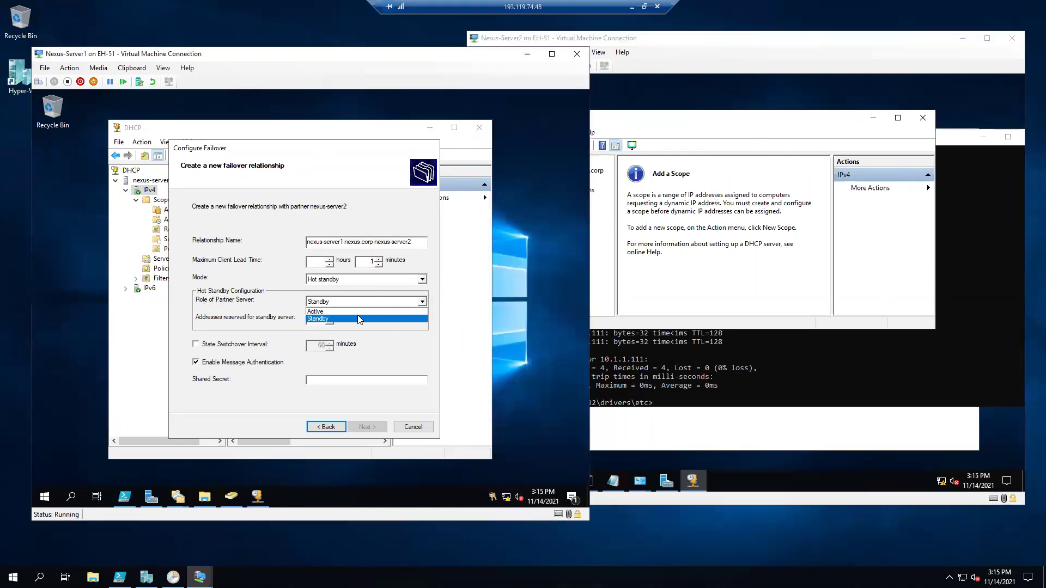
left_click(359, 310)
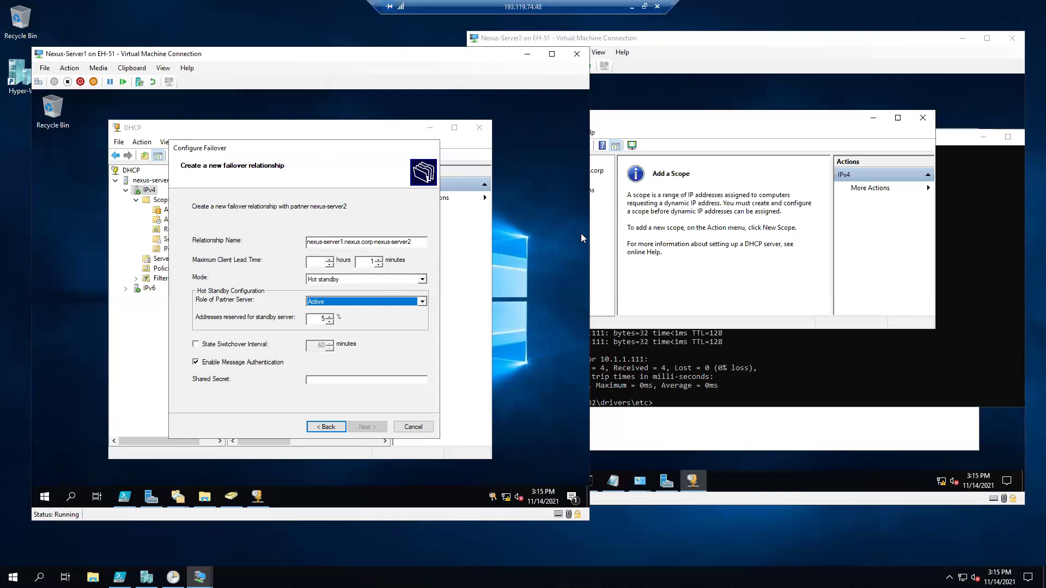
left_click(380, 300)
left_click(351, 318)
Enable the state switchover interval, enter the shared secret, and advance to the summary.
left_click(696, 131)
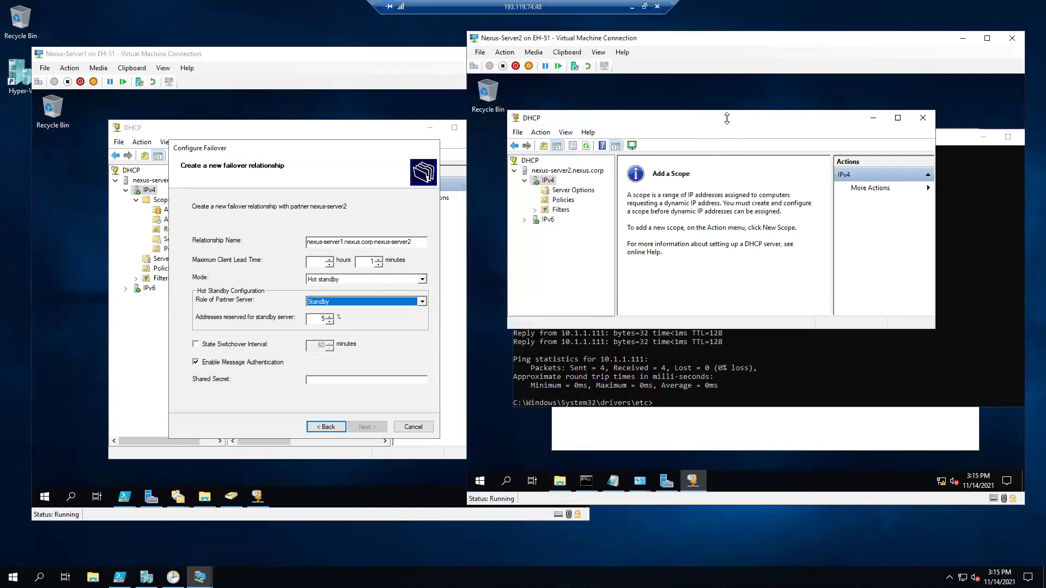
left_click(243, 345)
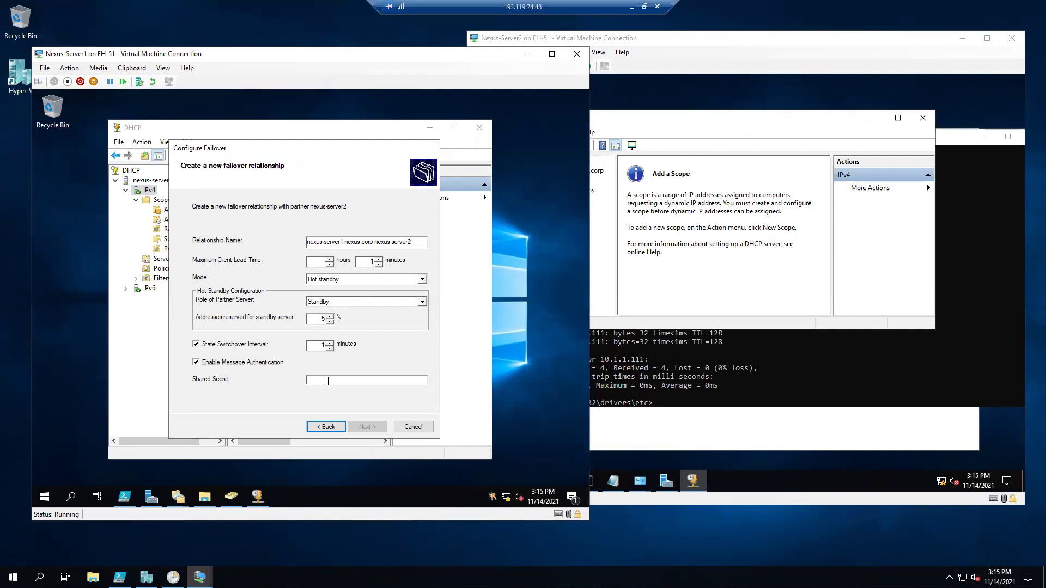
type("Pa")
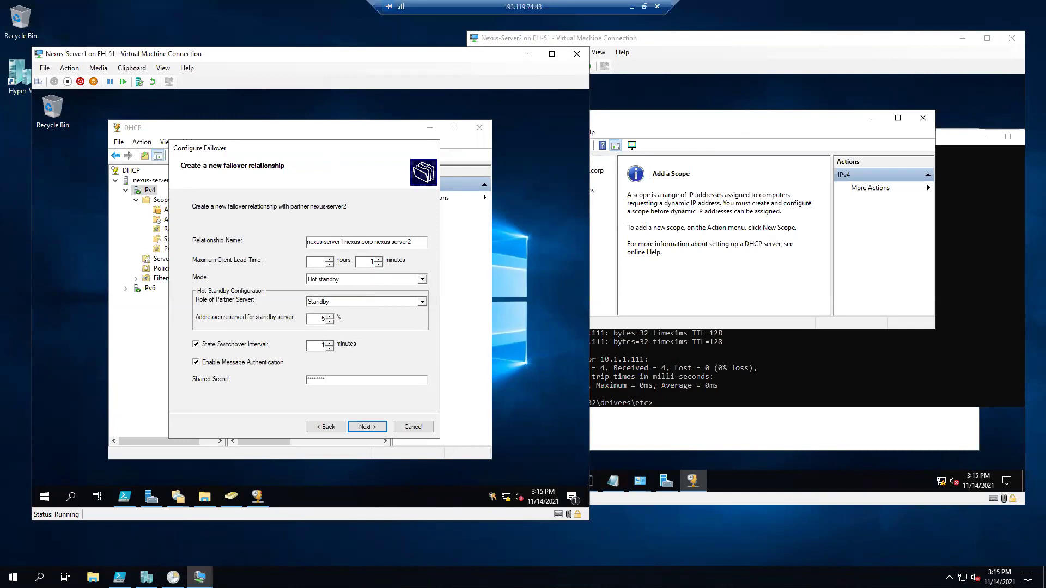
left_click(367, 427)
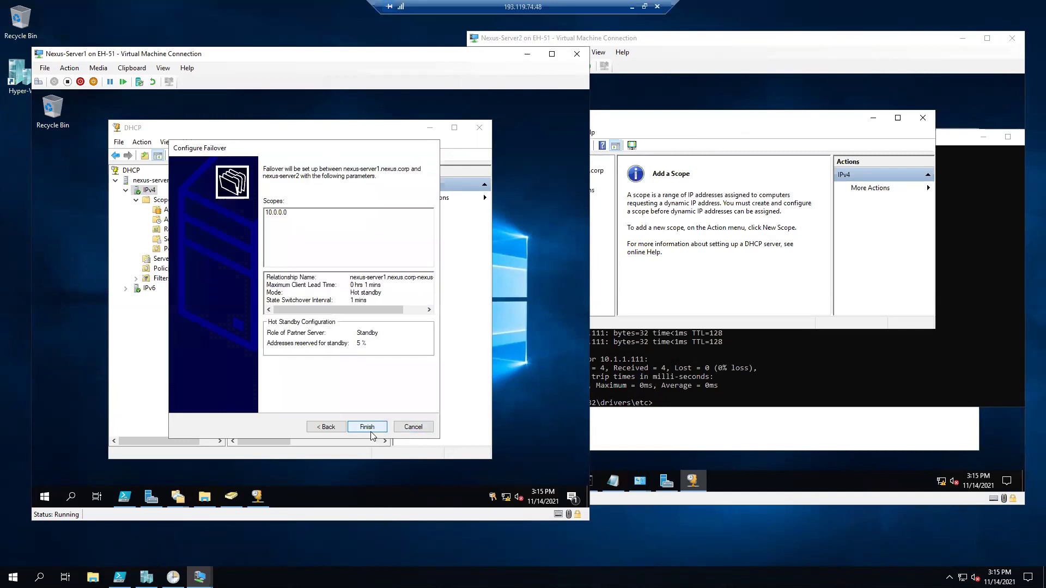
Finish the failover relationship, close the report, and view Server1's scope address pool.
left_click(701, 119)
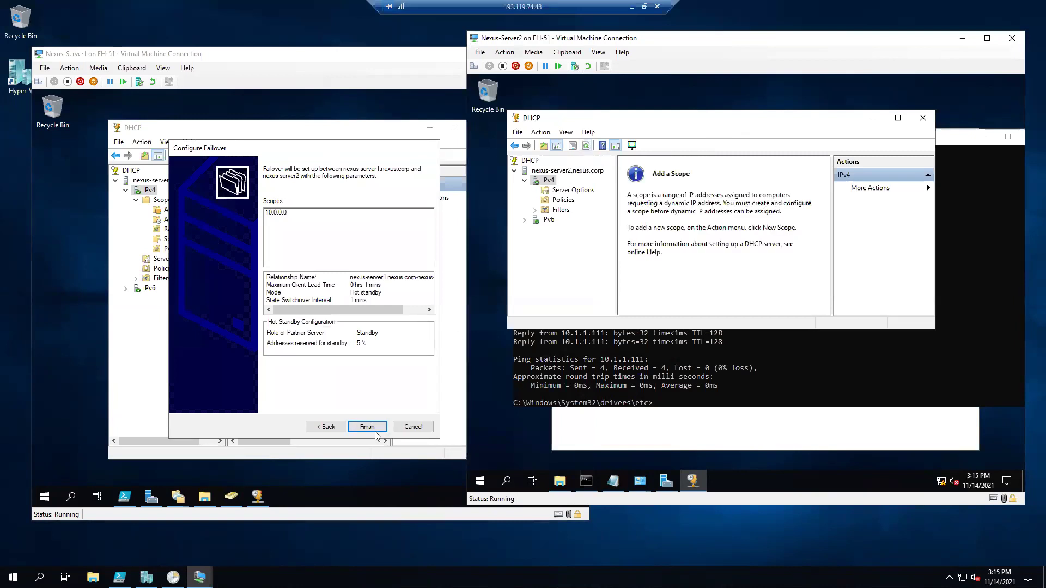
left_click(370, 429)
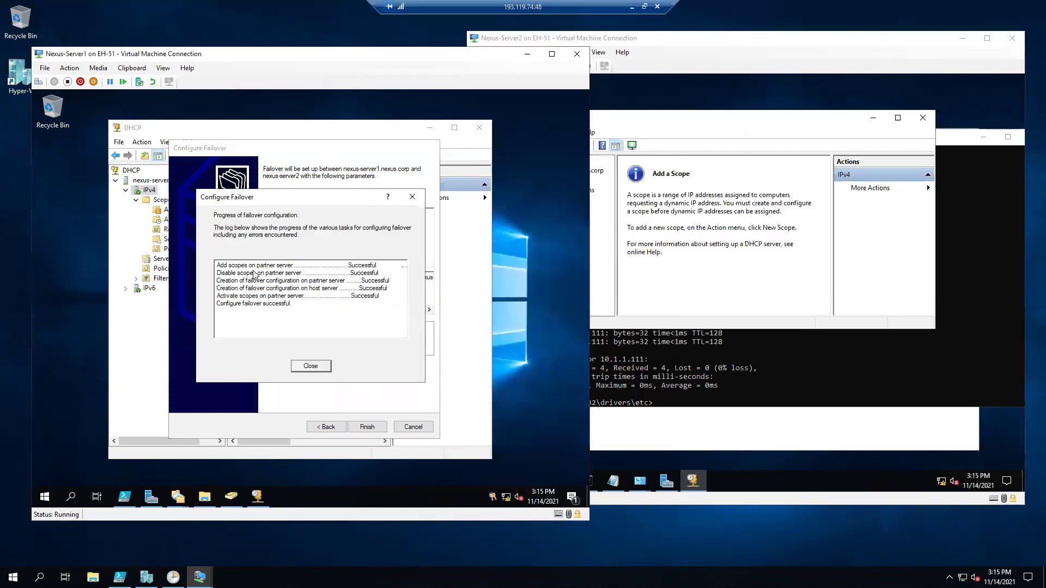
left_click(310, 367)
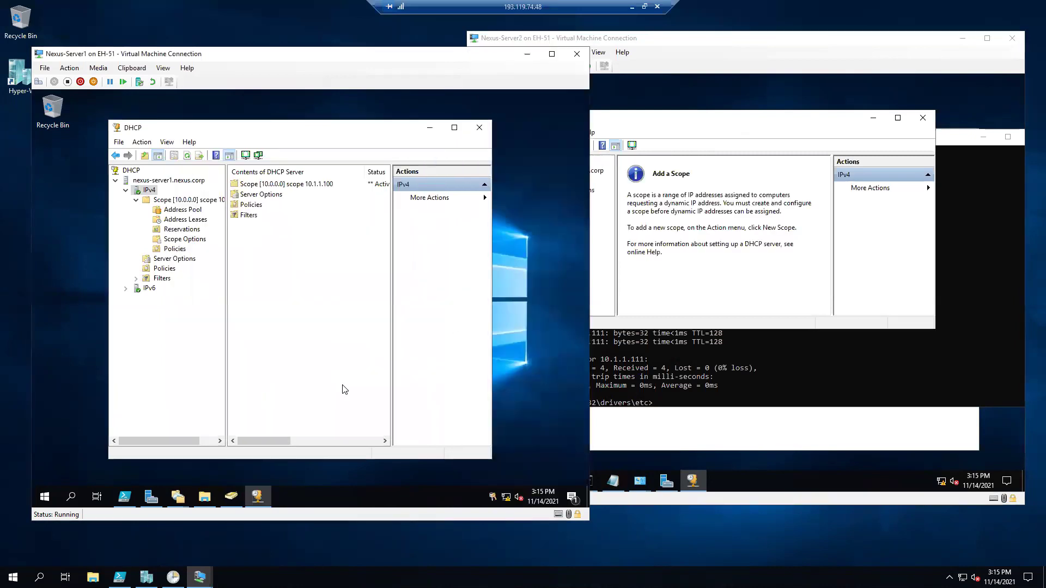
left_click(192, 202)
left_click(191, 211)
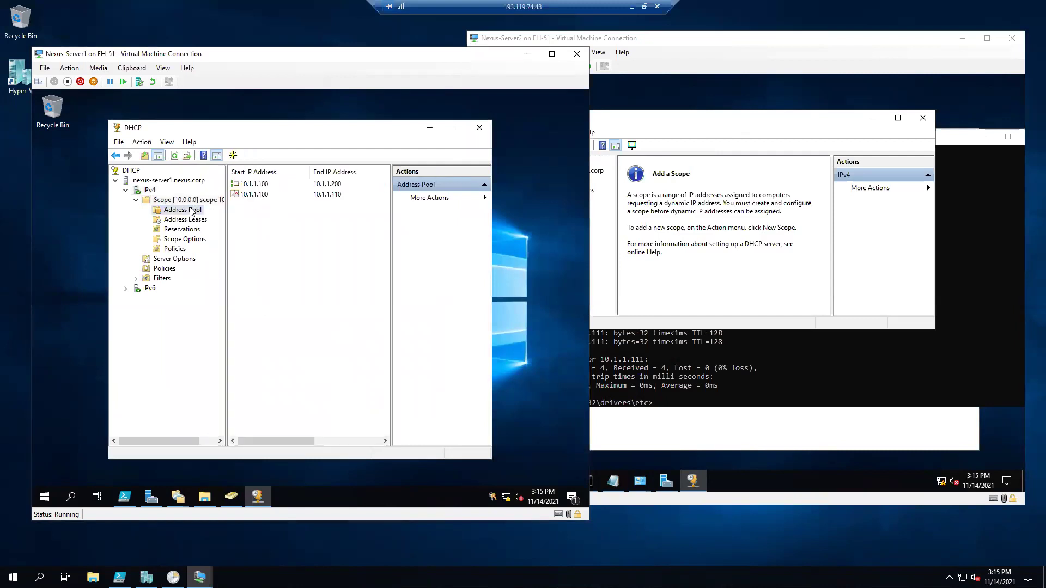
Refresh Server2's DHCP and open the replicated 10.0.0.0 scope's leases, selecting 10.1.1.111.
left_click(733, 121)
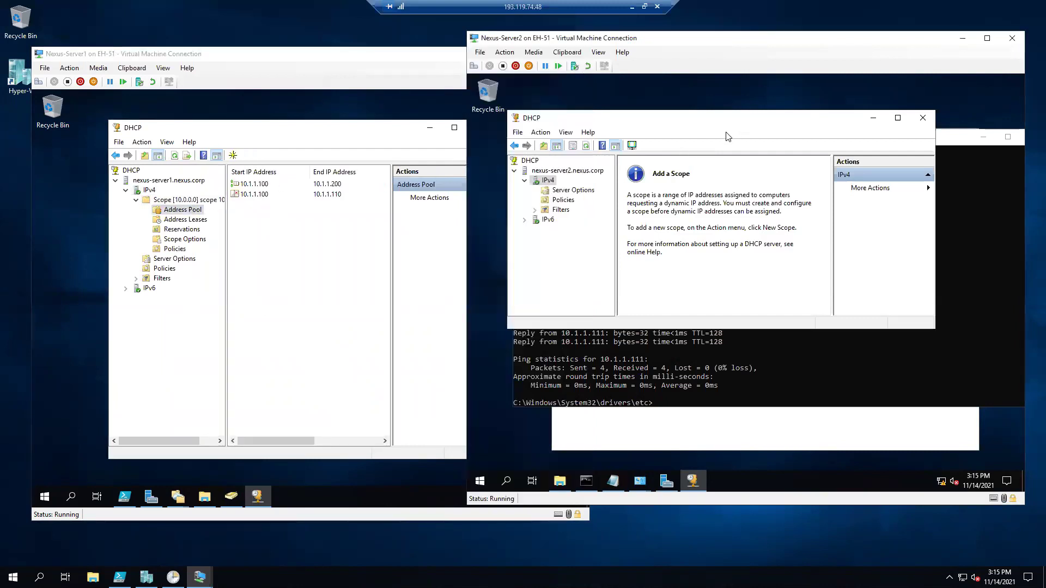
left_click(586, 146)
left_click(586, 201)
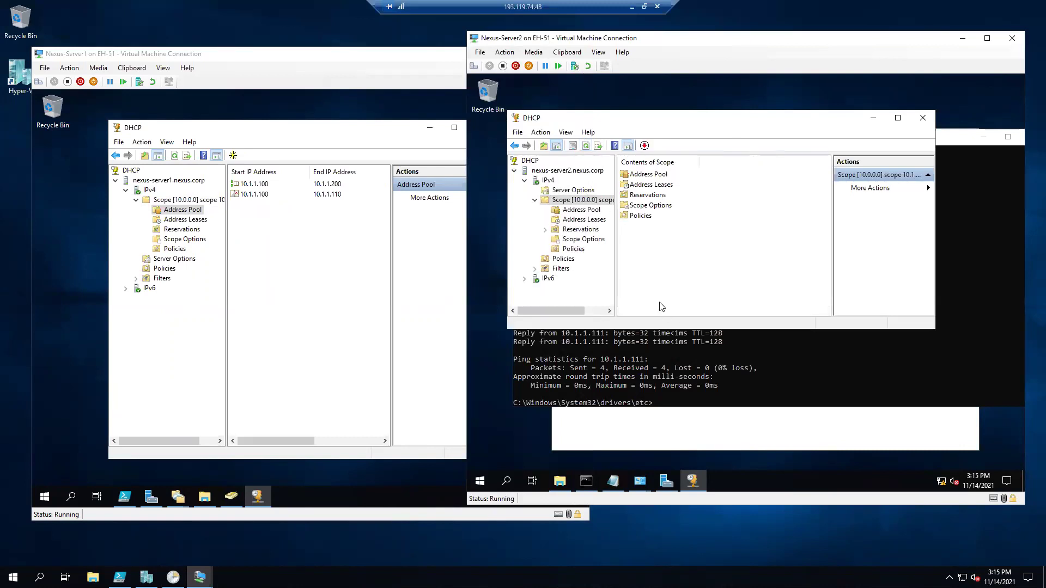
left_click(580, 210)
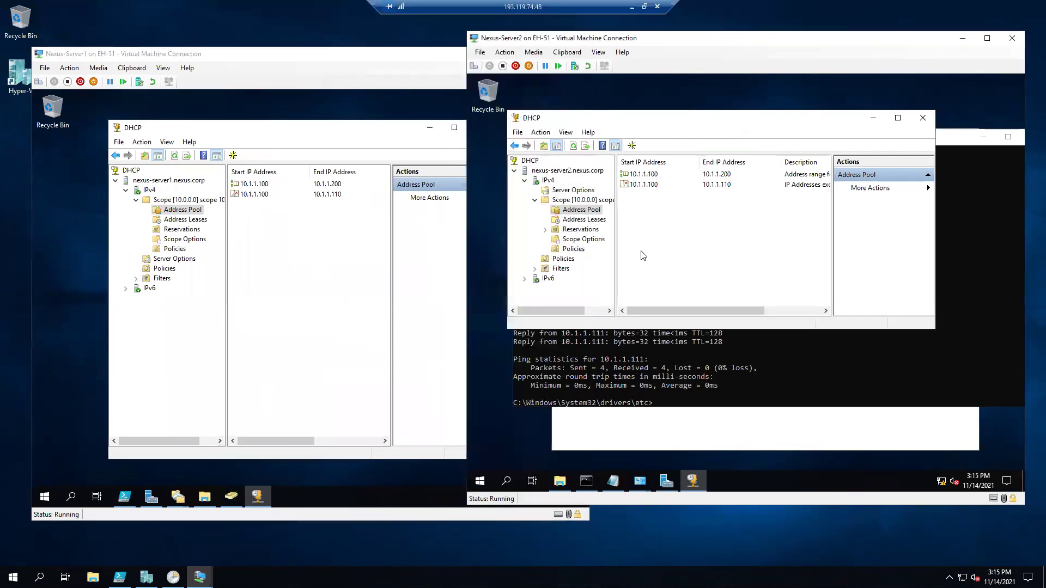
left_click(260, 184)
left_click(655, 176)
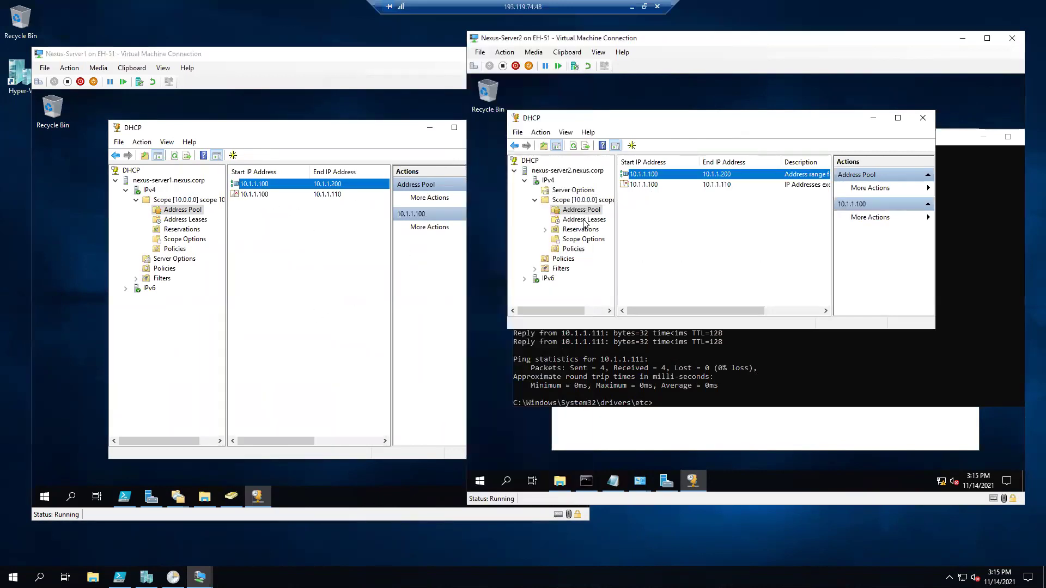
left_click(594, 220)
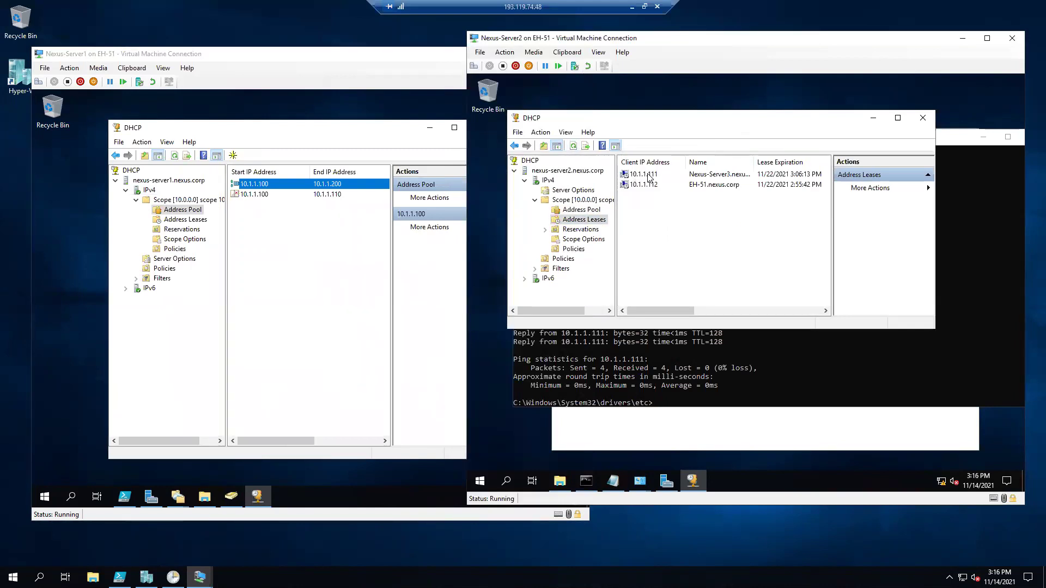
left_click(699, 179)
Delete the 10.1.1.111 lease on Server2 and confirm the deletion.
right_click(669, 177)
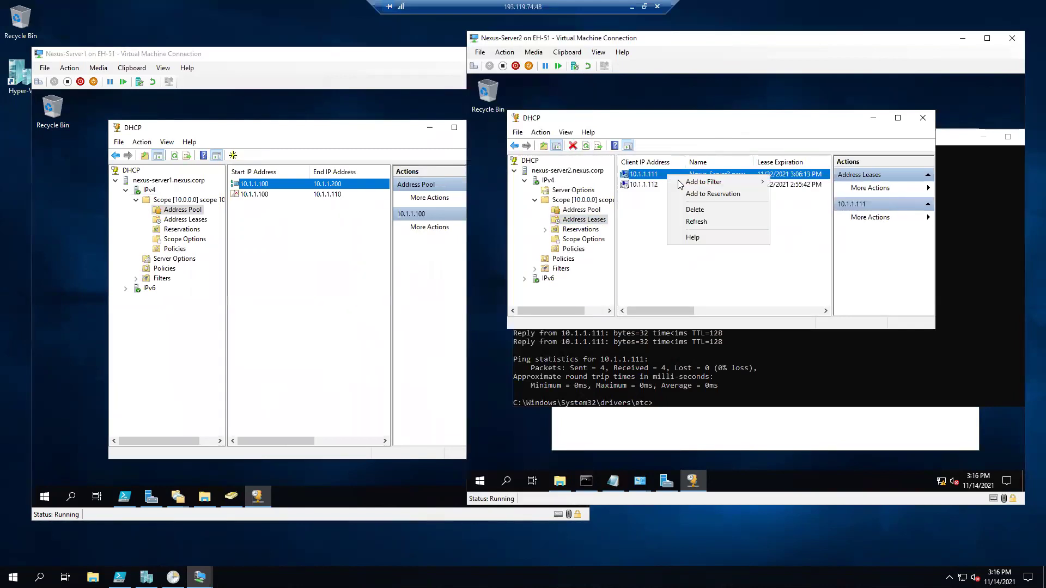
left_click(690, 209)
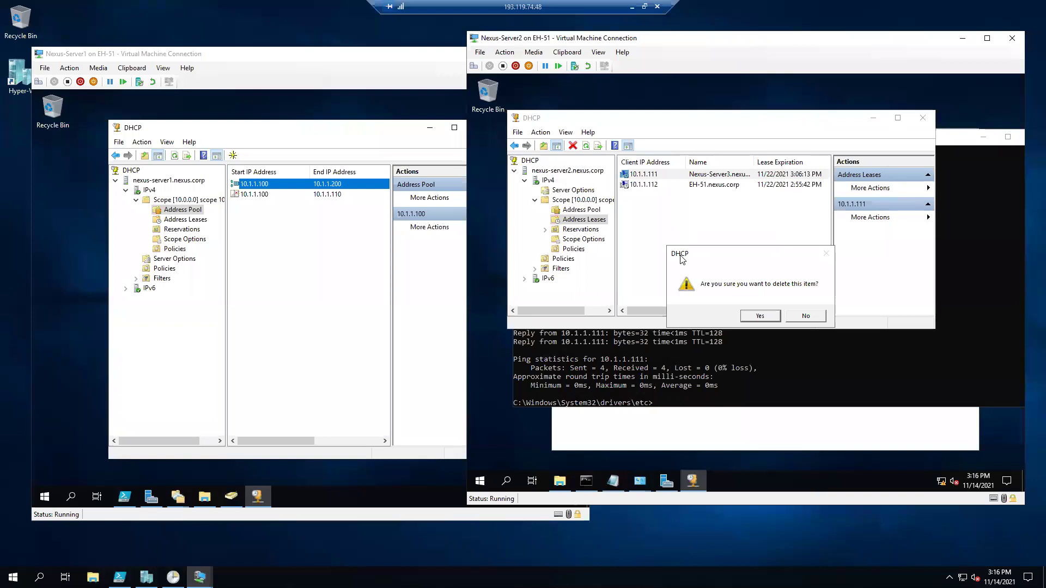
left_click(759, 316)
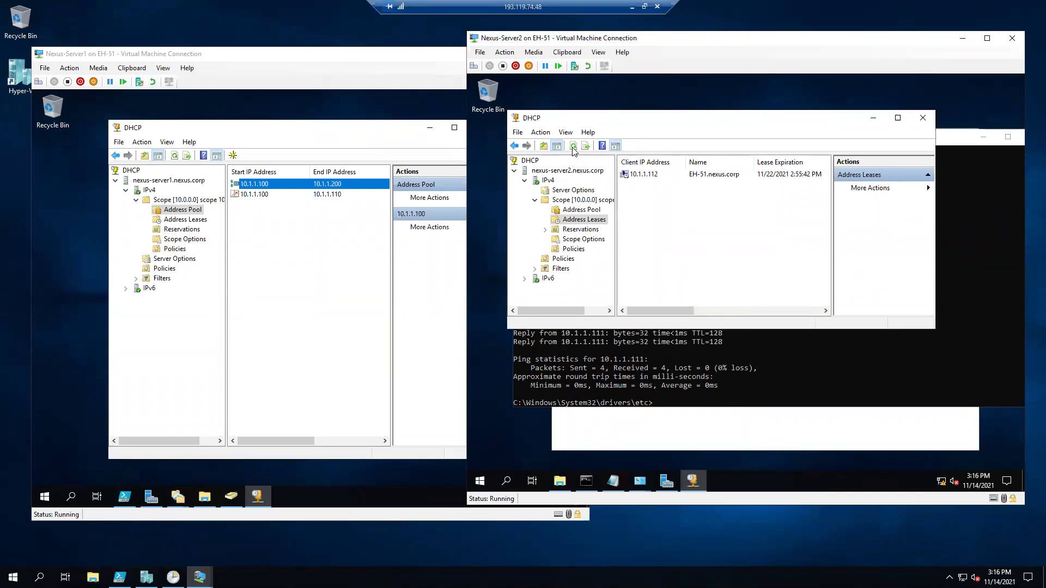
Refresh Server1's leases, check both servers show only 10.1.1.112, then bring up Hyper-V Manager.
left_click(259, 283)
left_click(175, 156)
left_click(185, 220)
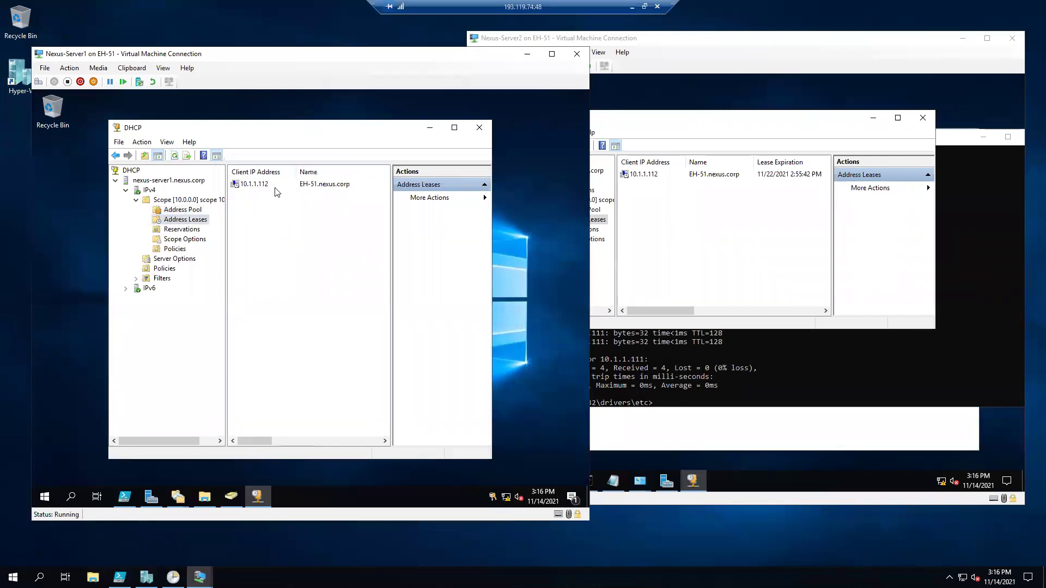
left_click(273, 184)
left_click(642, 182)
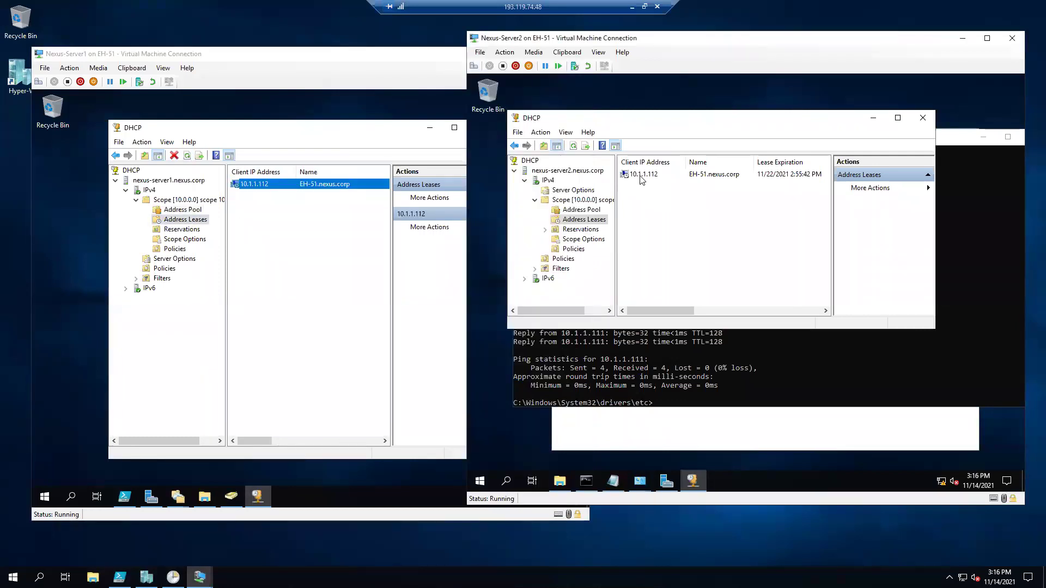
left_click(641, 176)
left_click(322, 223)
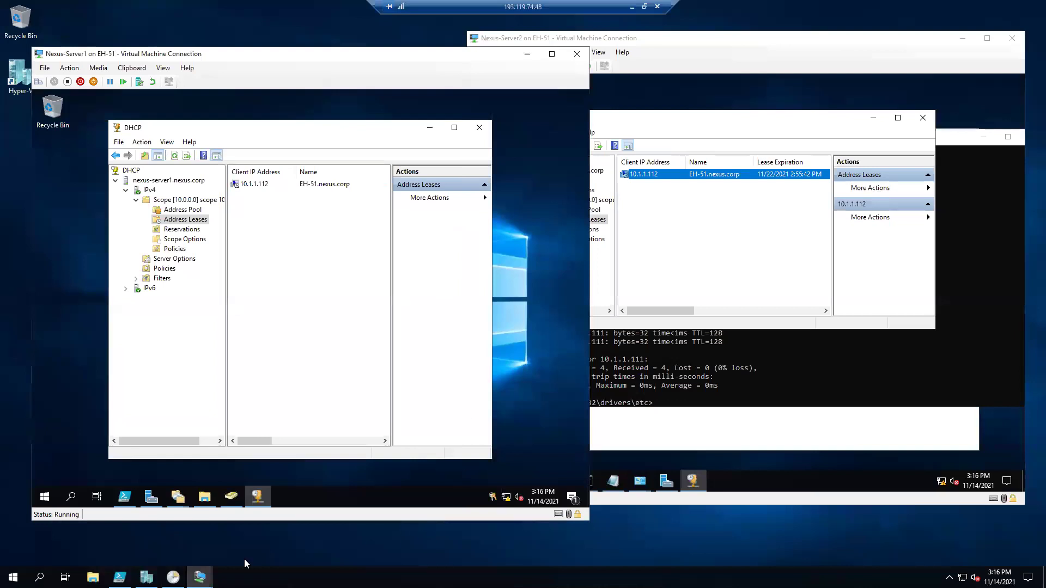
mouse_move(147, 576)
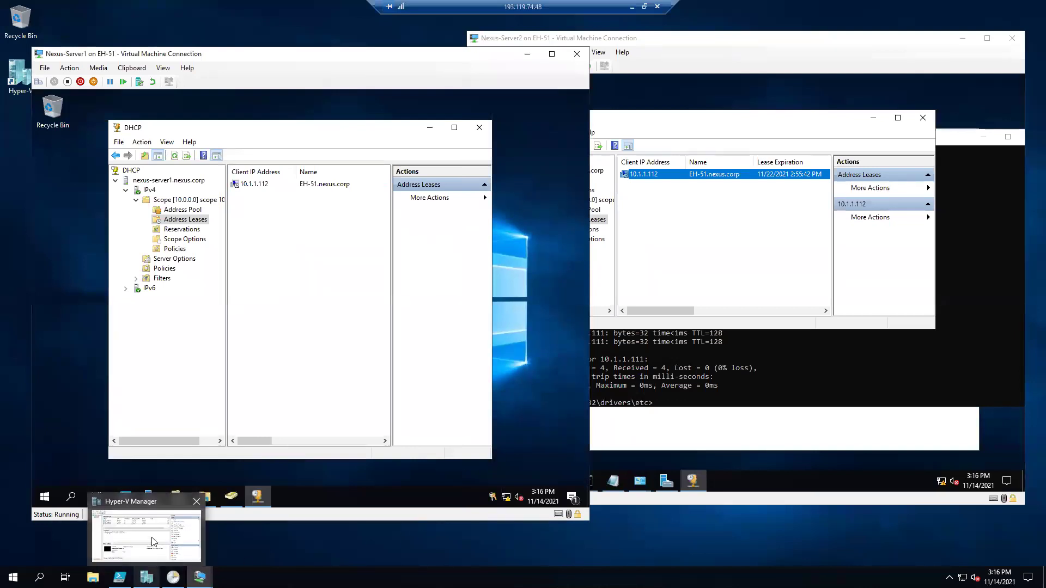
left_click(151, 542)
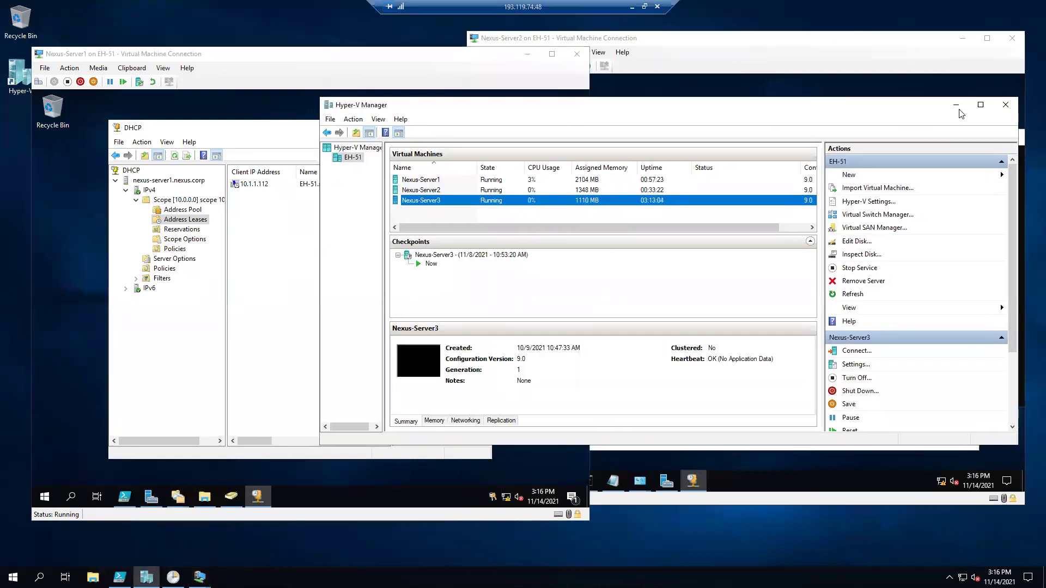
Open the Nexus-Server3 VM and sign in via Ctrl+Alt+Delete with the account password.
left_click(956, 106)
mouse_move(199, 576)
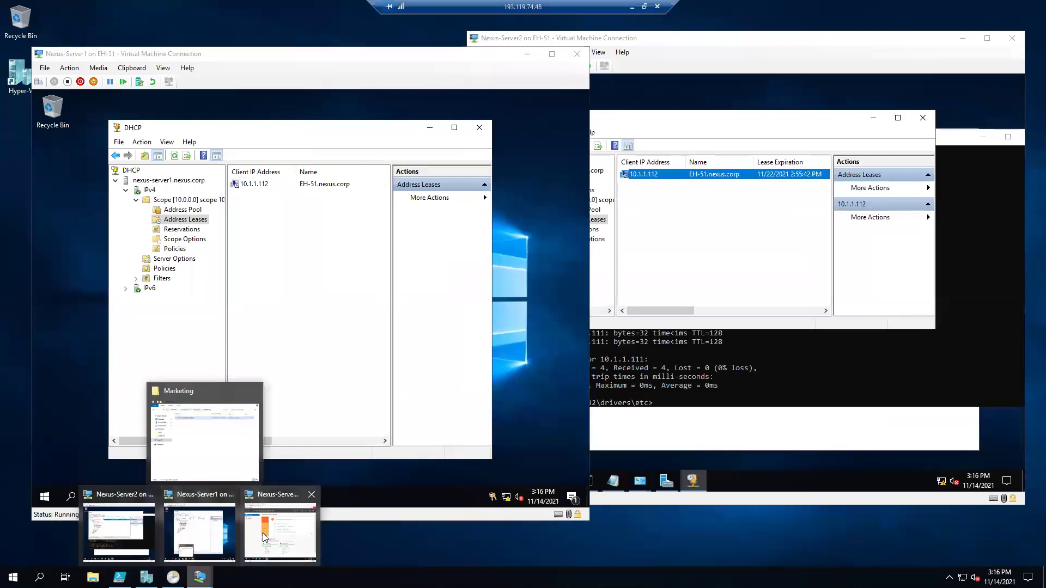
left_click(264, 537)
left_click_drag(721, 42, 702, 55)
left_click(492, 65)
left_click(496, 77)
type("••••••••")
key("Return")
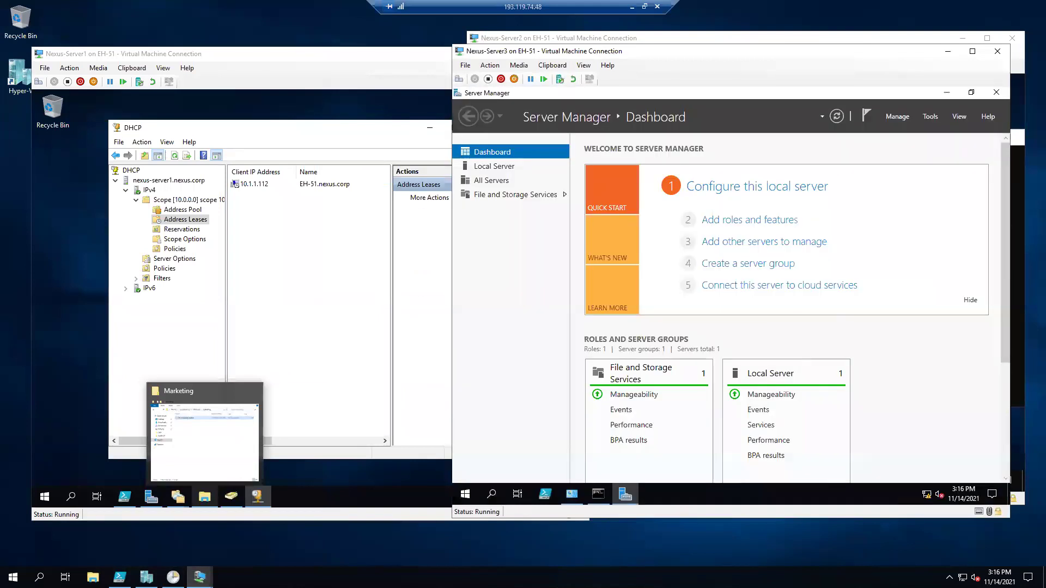
Close Server Manager and run ipconfig /release on Nexus-Server3.
left_click(996, 92)
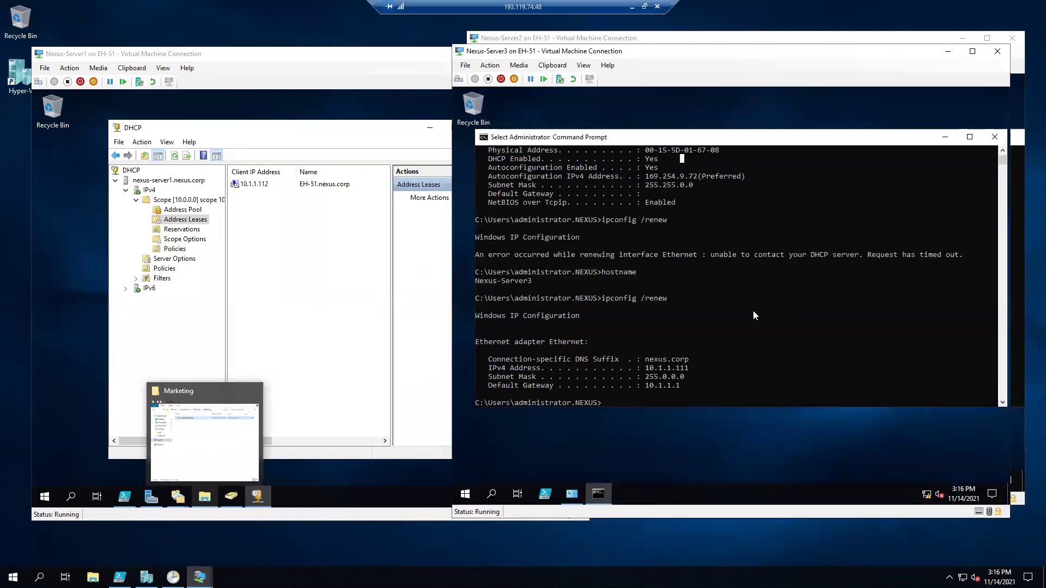
key("Return")
key("Up")
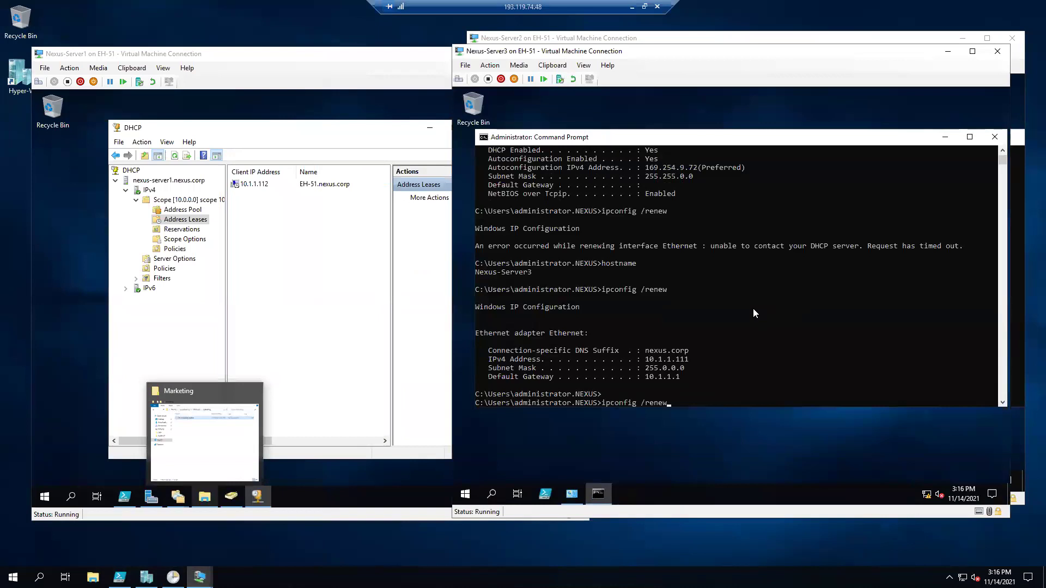
key("BackSpace")
key("BackSpace")
key("BackSpace")
key("BackSpace")
type("elease")
key("Return")
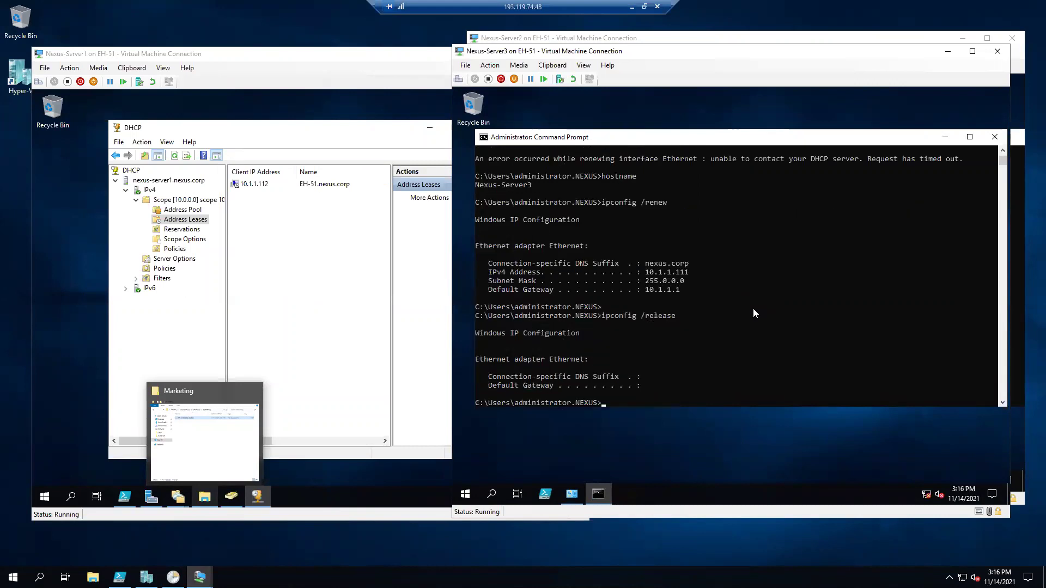
Run ipconfig /renew on Nexus-Server3 and refresh Server1's lease list.
key("Up")
key("BackSpace")
key("BackSpace")
key("BackSpace")
key("BackSpace")
key("BackSpace")
type("new")
left_click(263, 195)
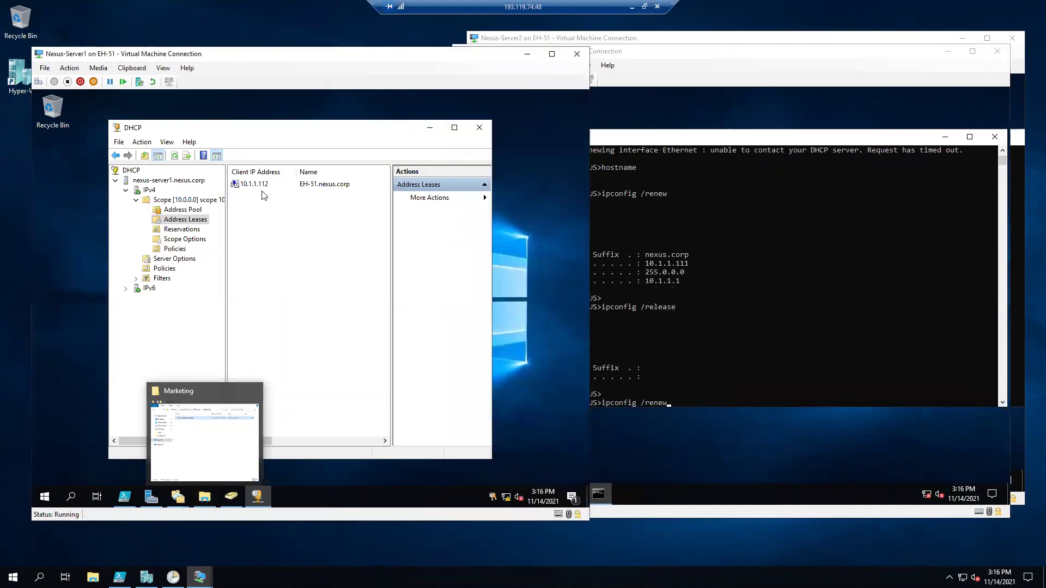
left_click(729, 274)
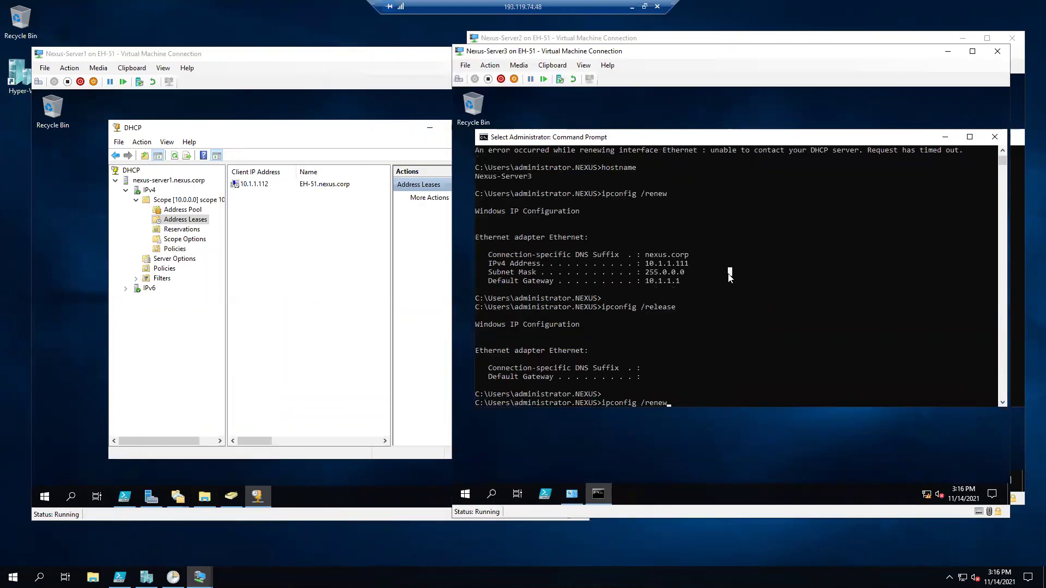
key("Escape")
key("Return")
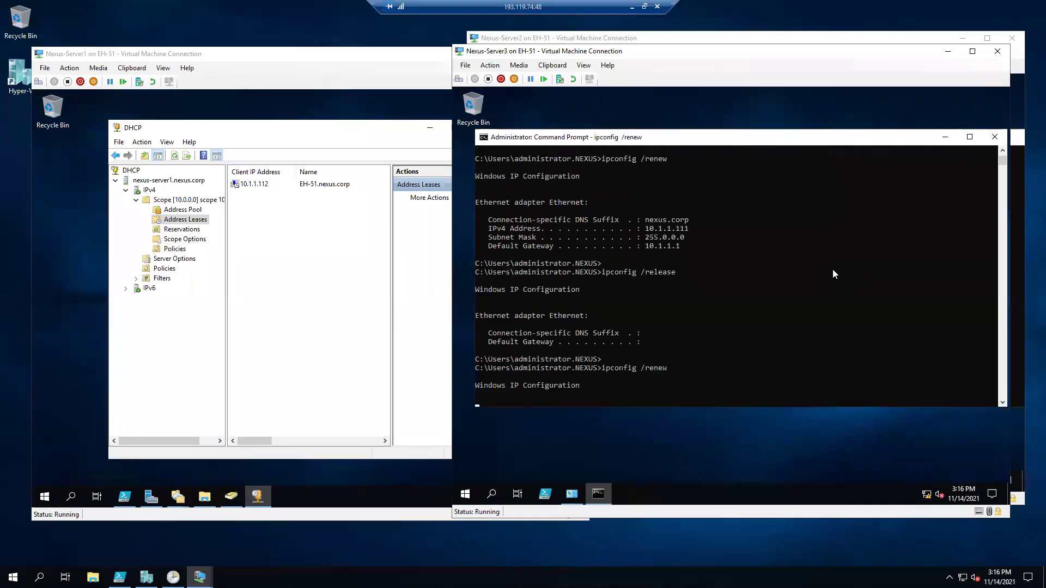
left_click(308, 259)
left_click(174, 155)
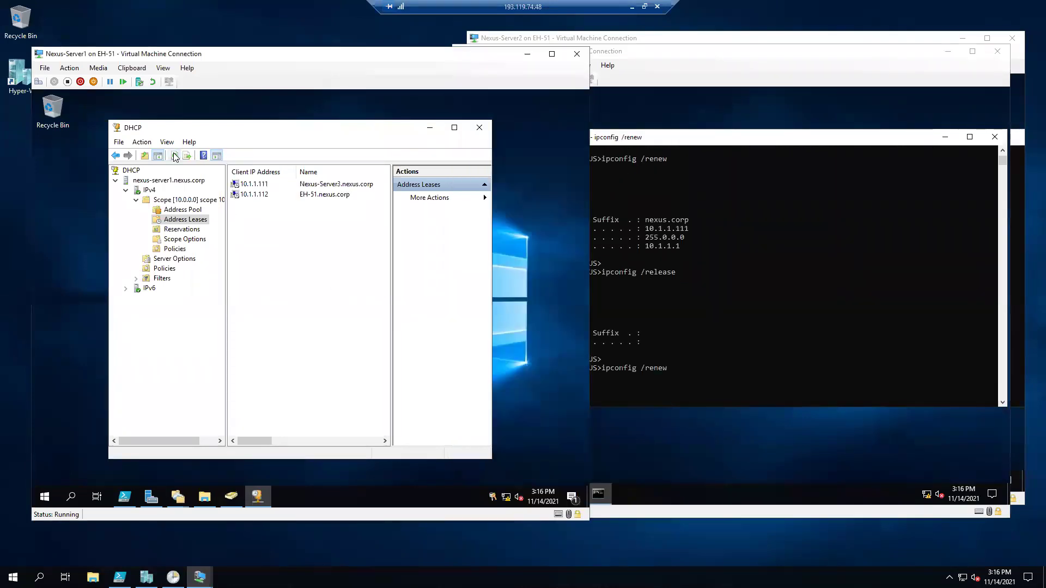
Refresh Server2's address leases and select Nexus-Server3's 10.1.1.111 lease.
left_click(290, 185)
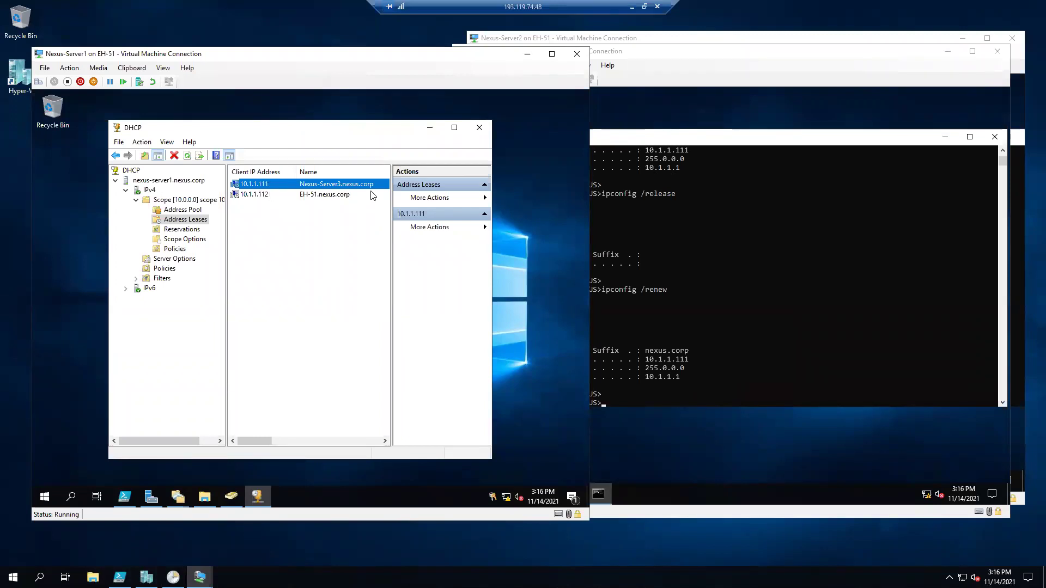
left_click(839, 313)
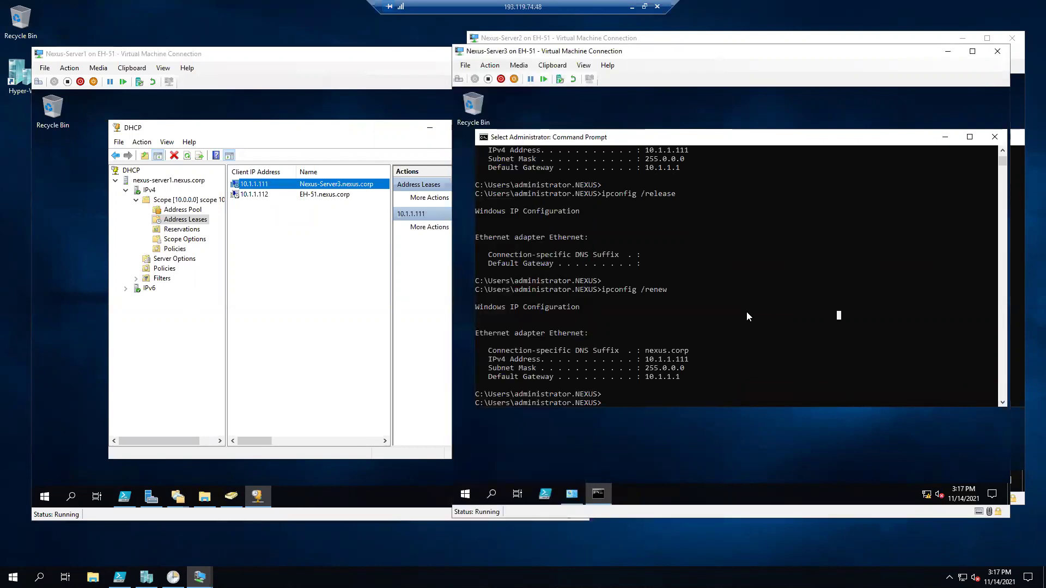
left_click(287, 186)
left_click(657, 39)
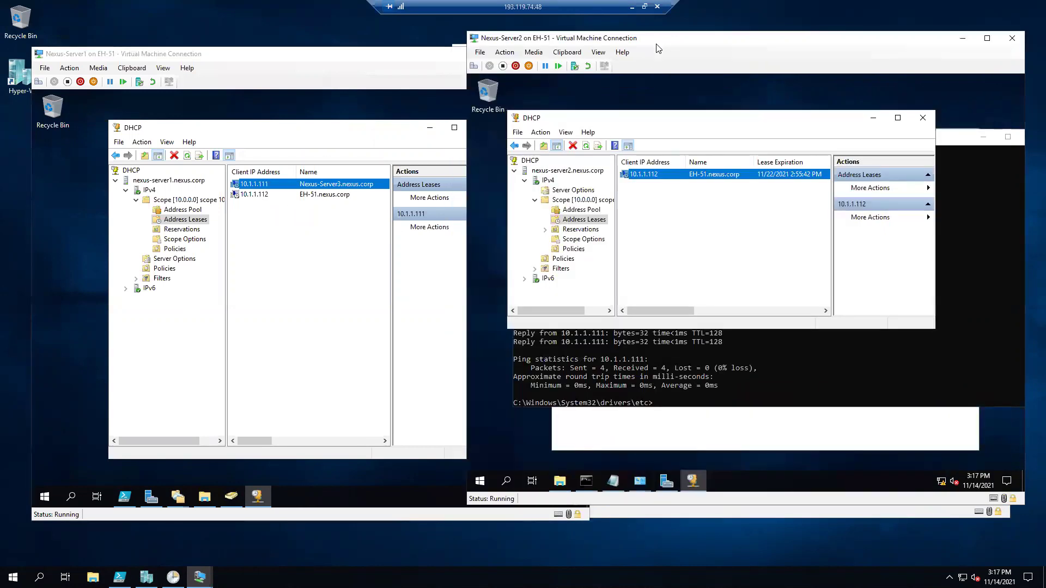
left_click(586, 145)
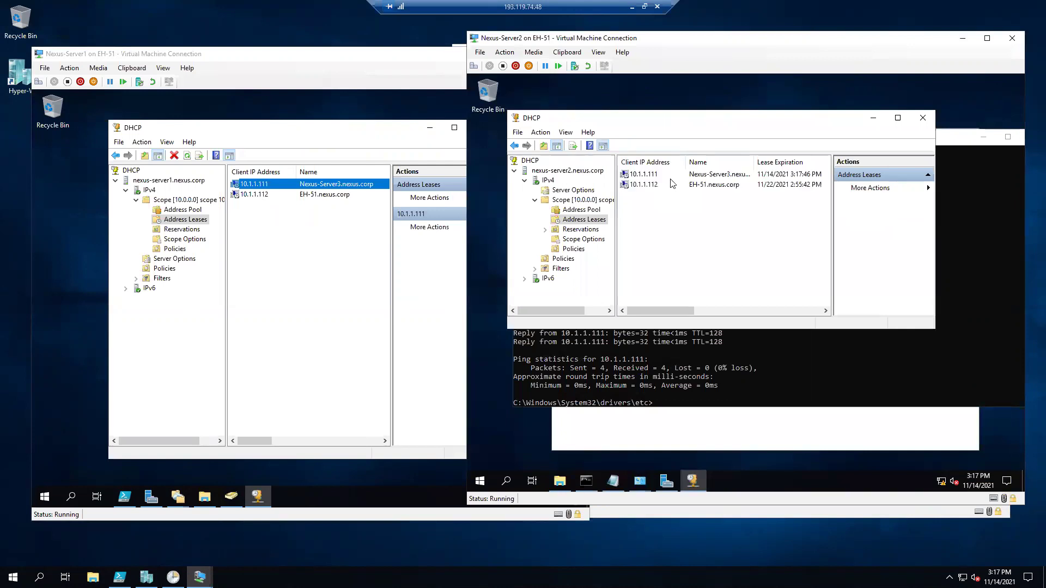
left_click(648, 176)
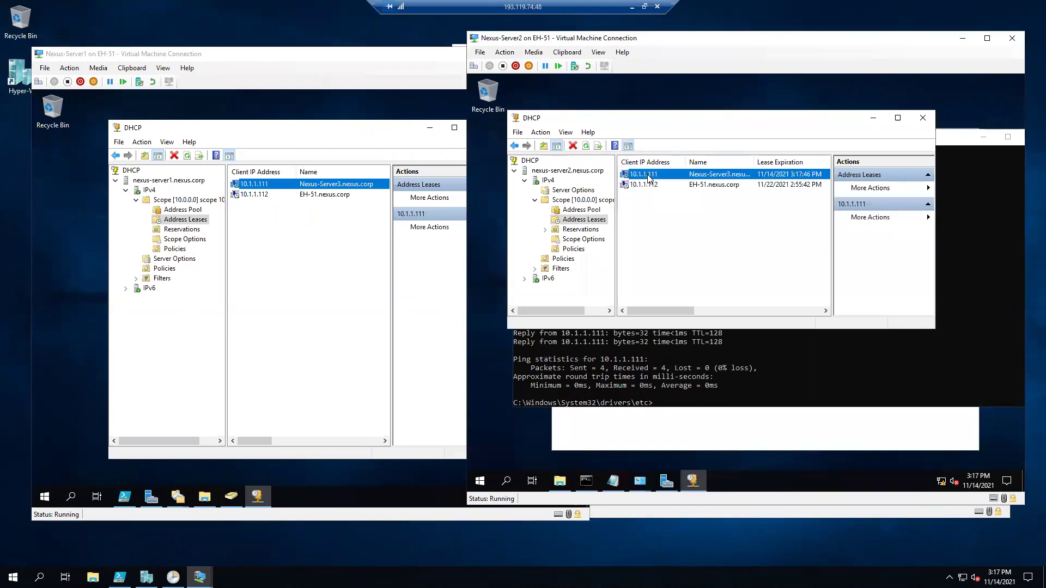
Stop nexus-server1's DHCP service via All Tasks > Stop, then refresh Server2's lease list.
right_click(156, 181)
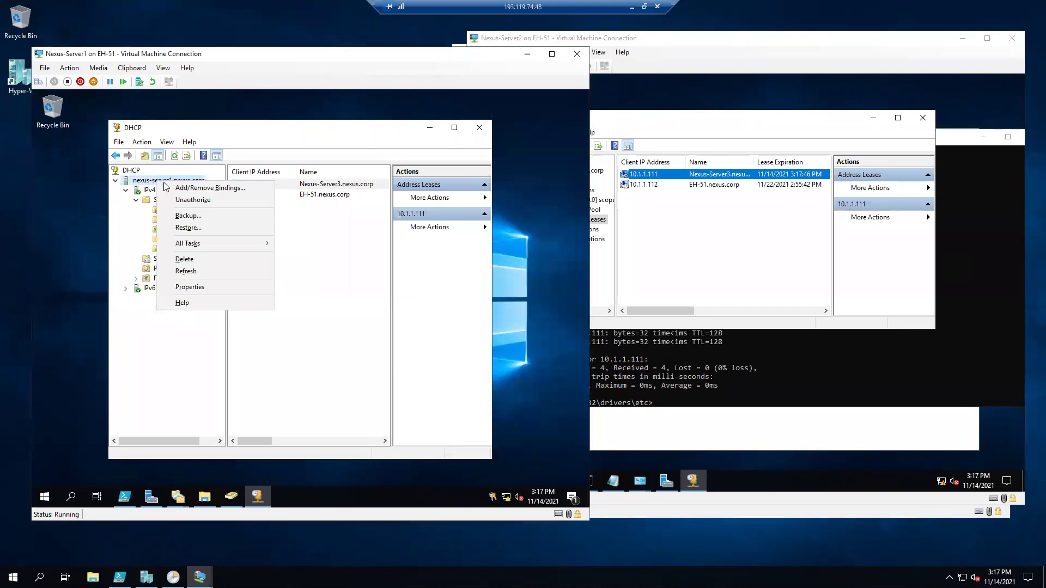
mouse_move(193, 250)
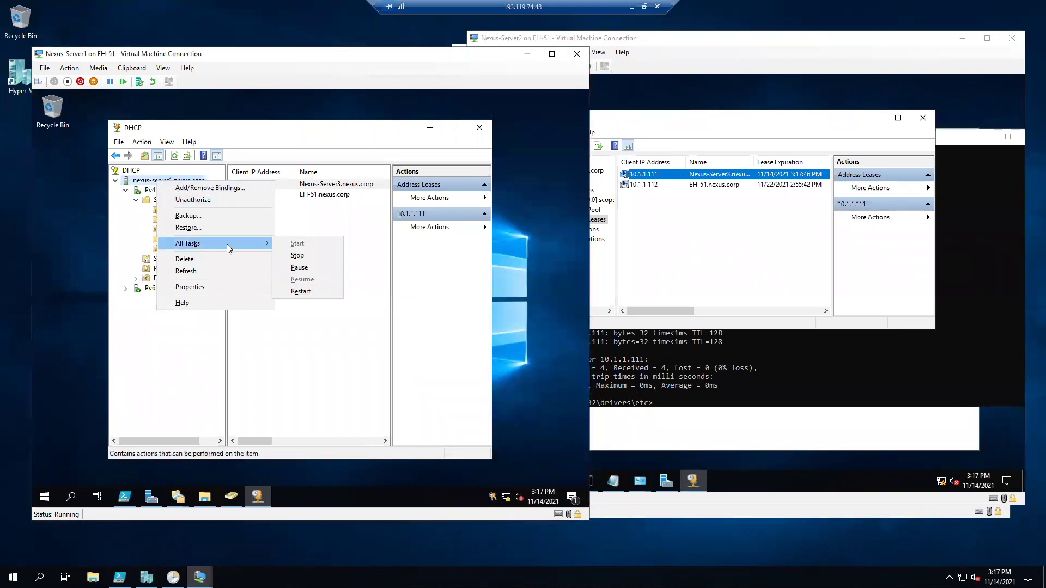
left_click(293, 256)
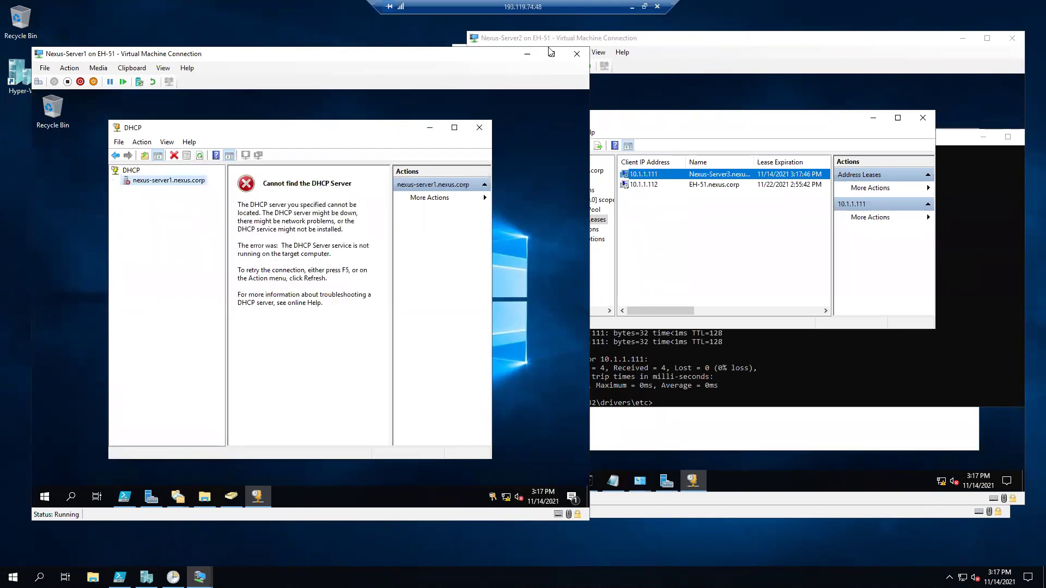
left_click(753, 82)
left_click(582, 148)
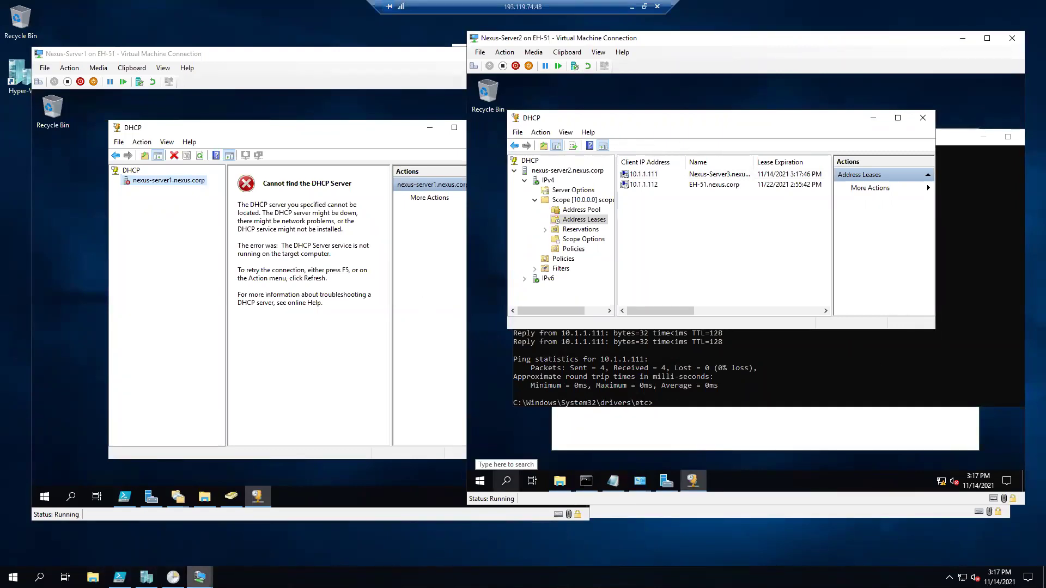
left_click(280, 532)
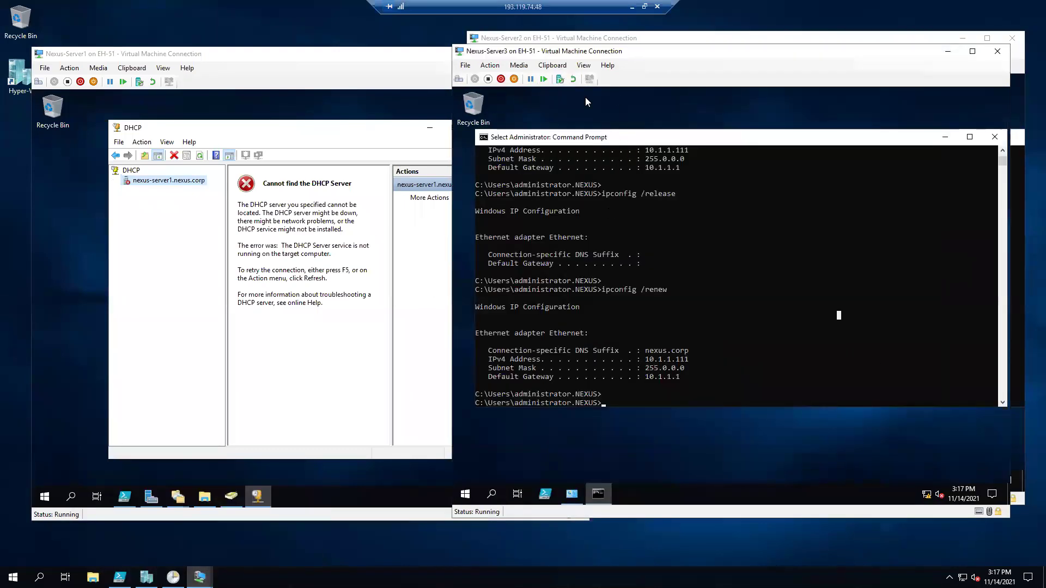
Run ipconfig /release and /renew on Nexus-Server3, getting 10.1.1.111 with gateway 10.1.1.1.
key("Escape")
key("Up")
key("BackSpace")
key("BackSpace")
key("BackSpace")
key("BackSpace")
type("elease")
key("Return")
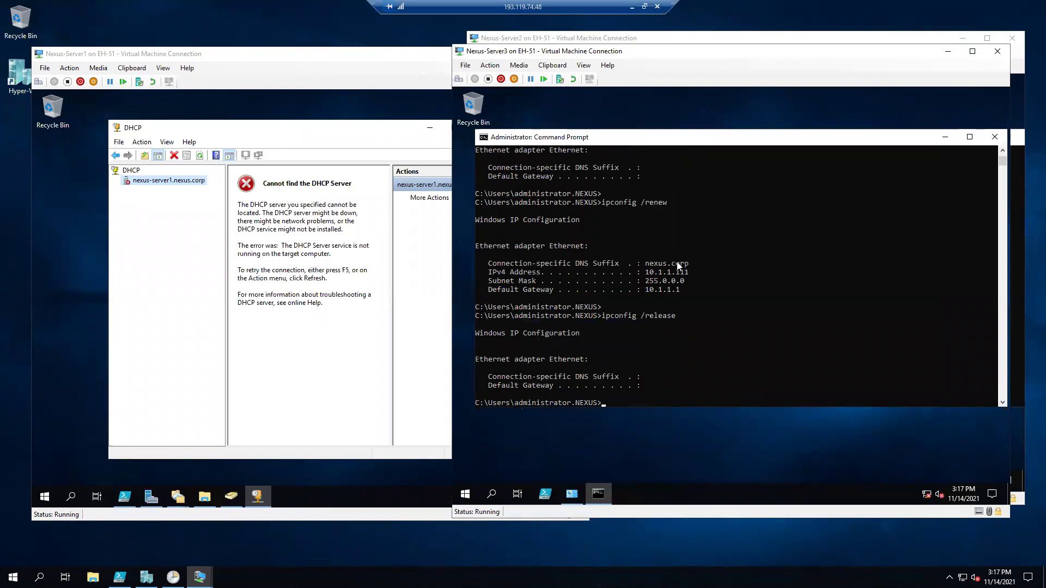
key("Up")
key("Up")
key("Return")
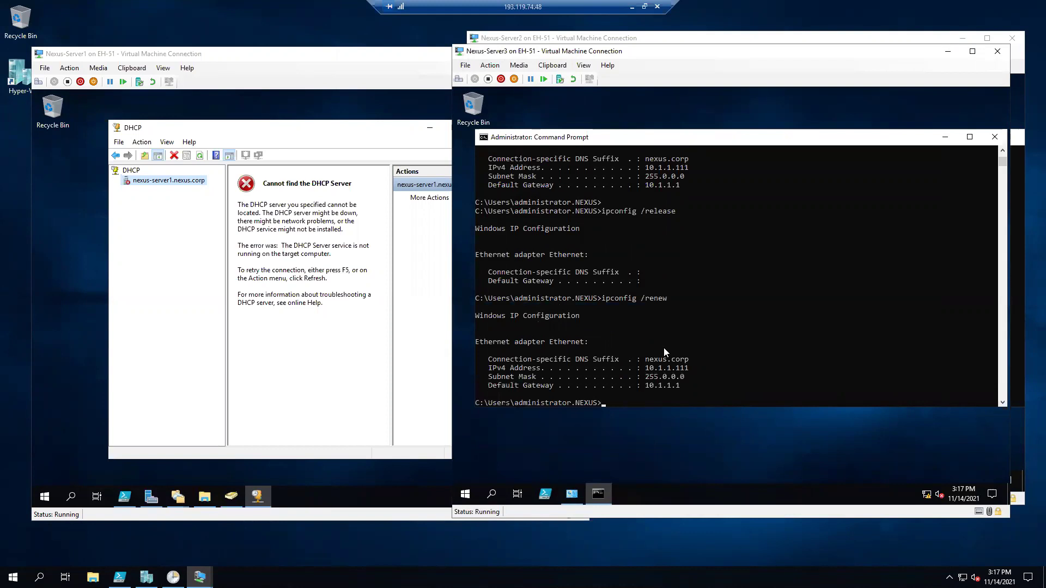
left_click_drag(579, 52, 623, 83)
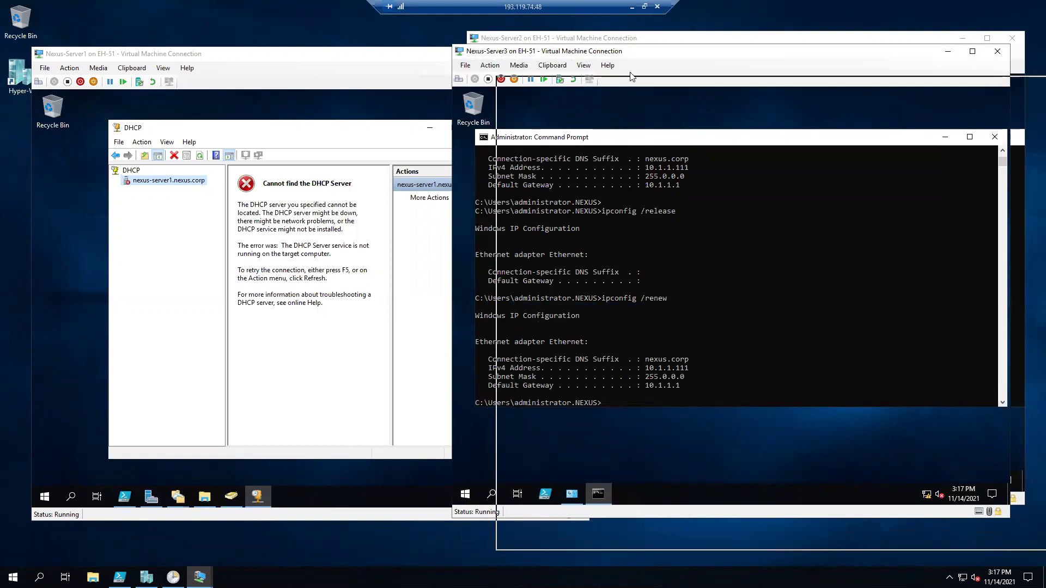
left_click(621, 41)
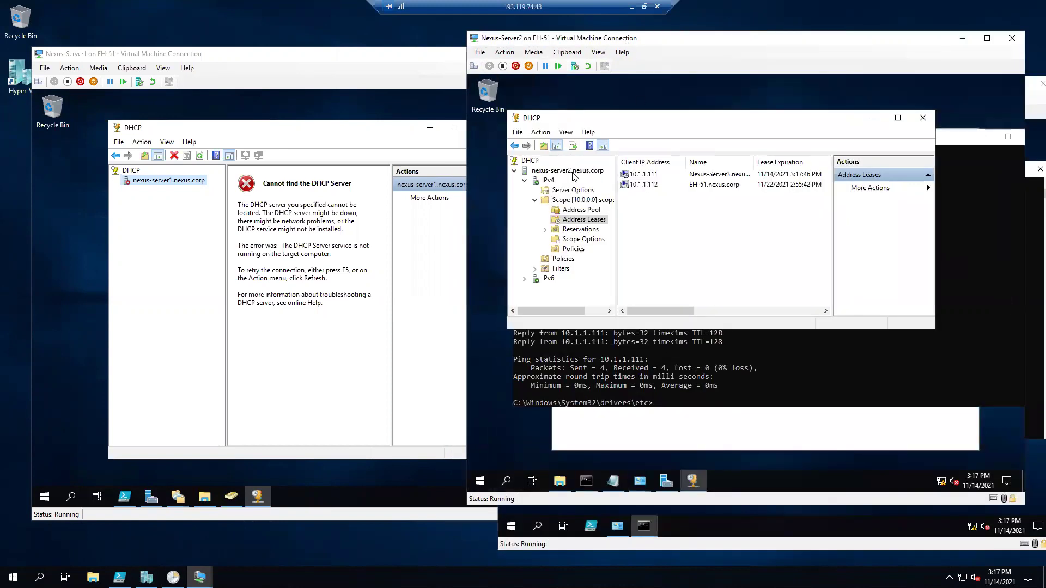
Delete the 10.1.1.111 lease on Server2 and confirm the deletion.
right_click(640, 177)
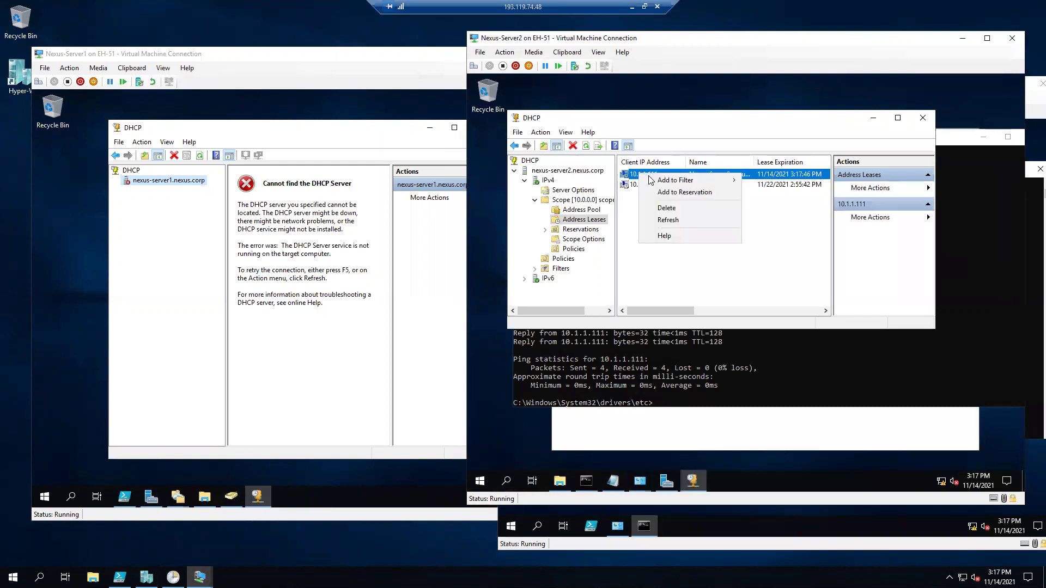
left_click(669, 208)
left_click(760, 316)
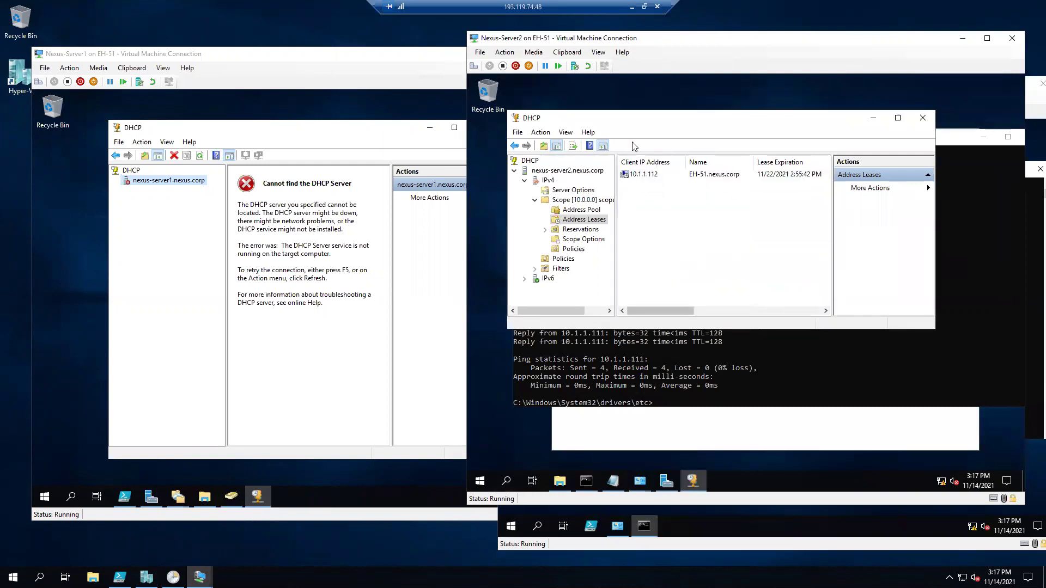
Release and renew Nexus-Server3's address with ipconfig /release and ipconfig /renew.
left_click(672, 355)
key("Escape")
key("Up")
key("Up")
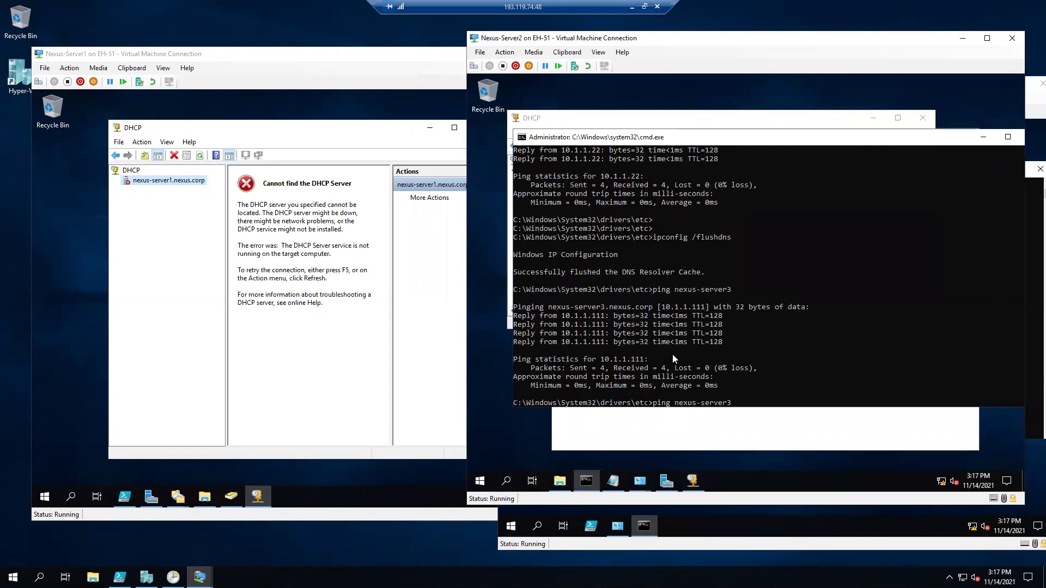
key("Up")
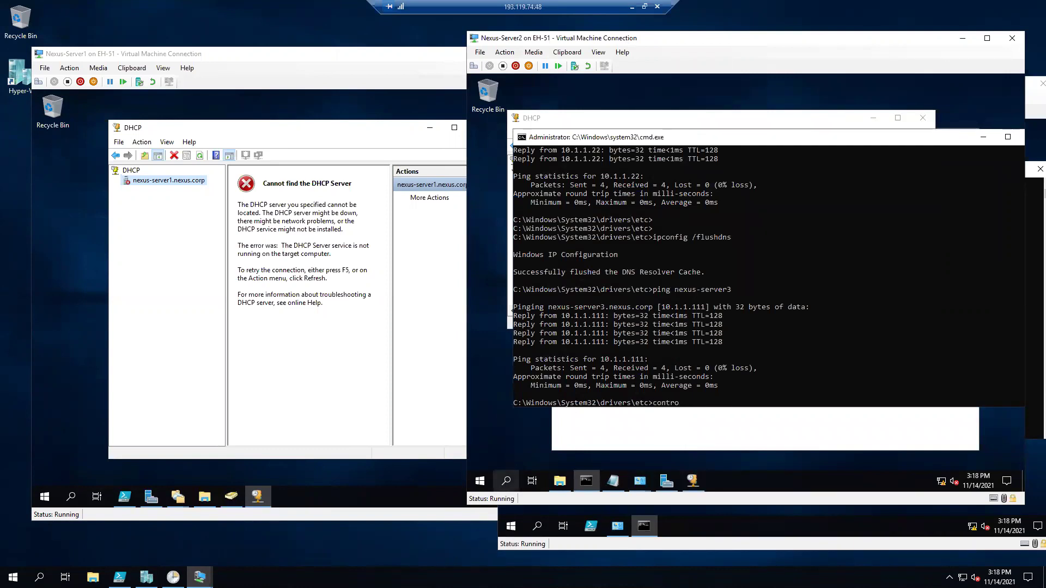
mouse_move(199, 577)
left_click(296, 538)
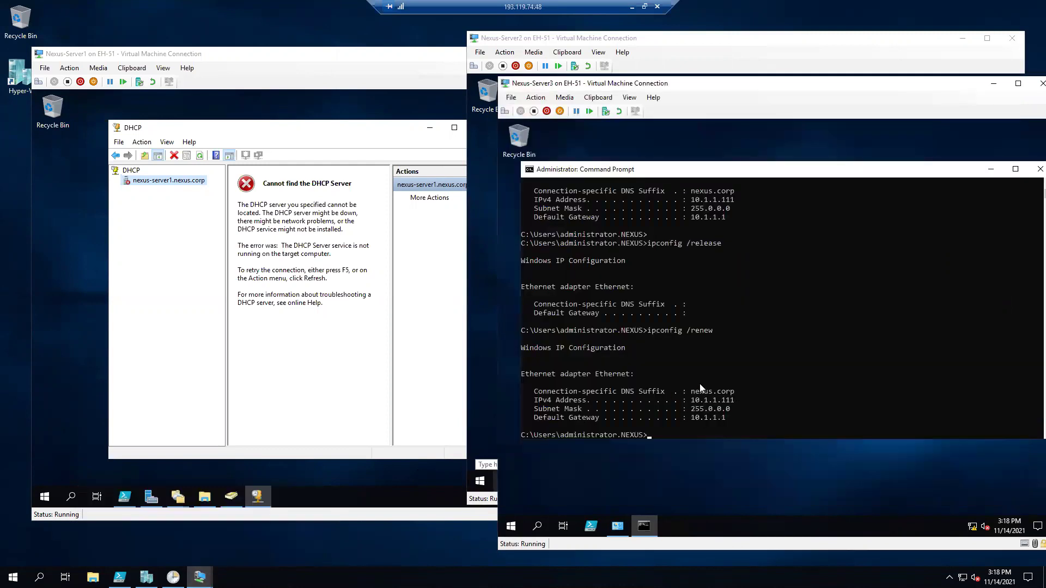
key("Up")
key("Up")
key("Return")
key("Up")
key("BackSpace")
key("BackSpace")
key("BackSpace")
key("BackSpace")
key("BackSpace")
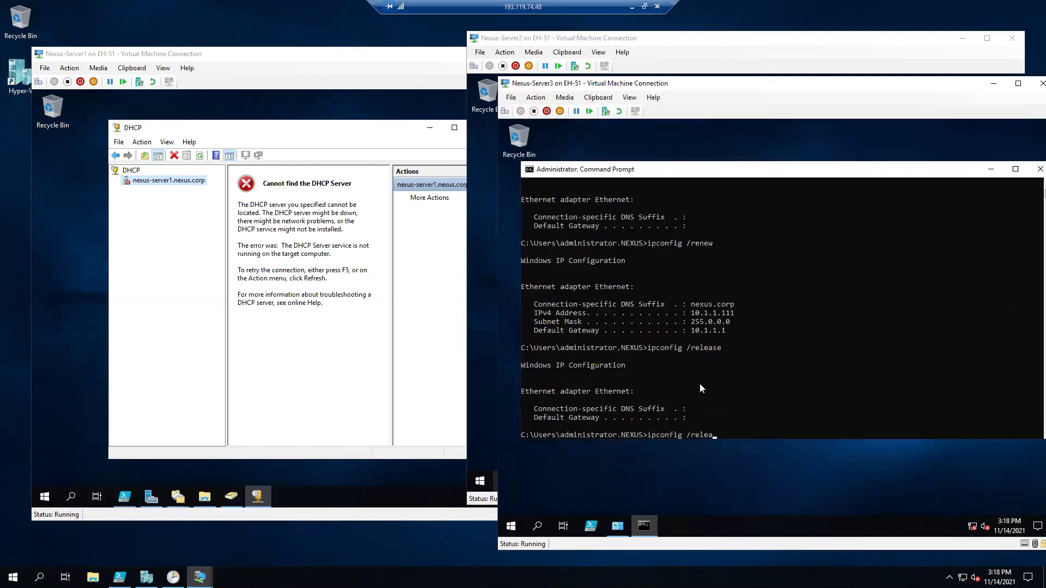
type("w")
key("Return")
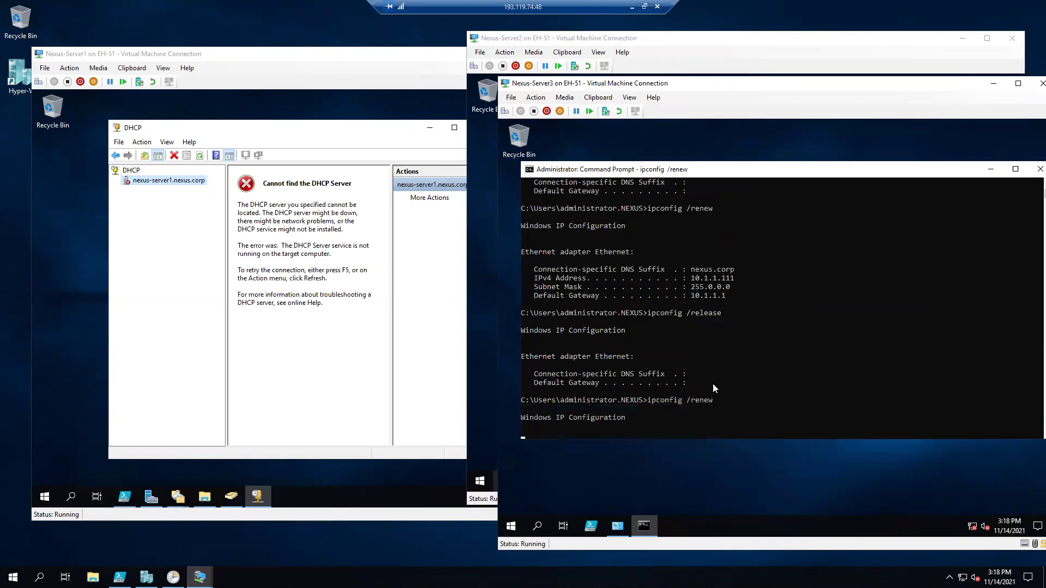
Open Server2's 10.0.0.0 scope address leases and refresh to show the new 10.1.1.197 lease.
left_click(583, 39)
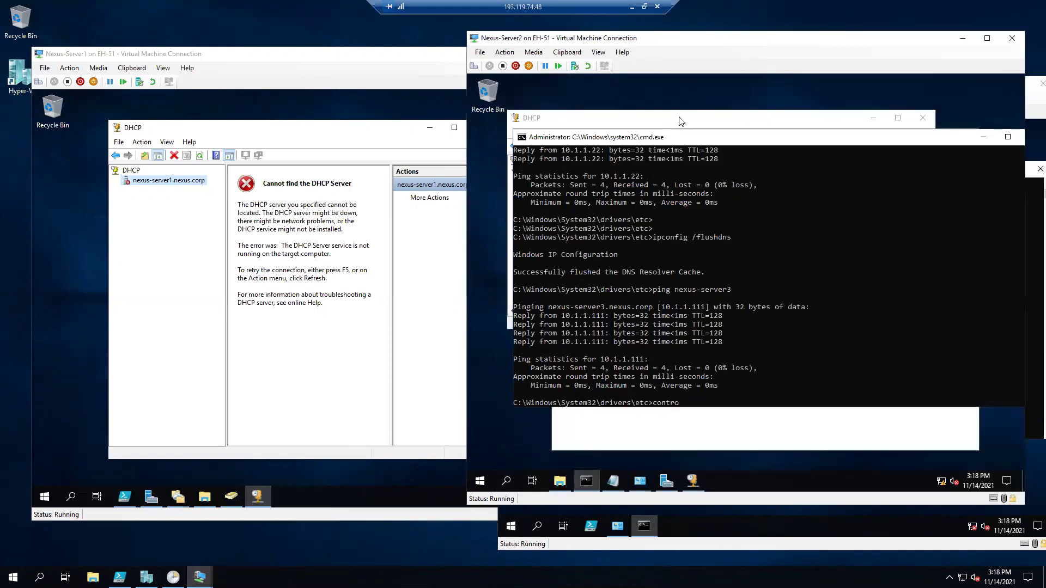
left_click(681, 121)
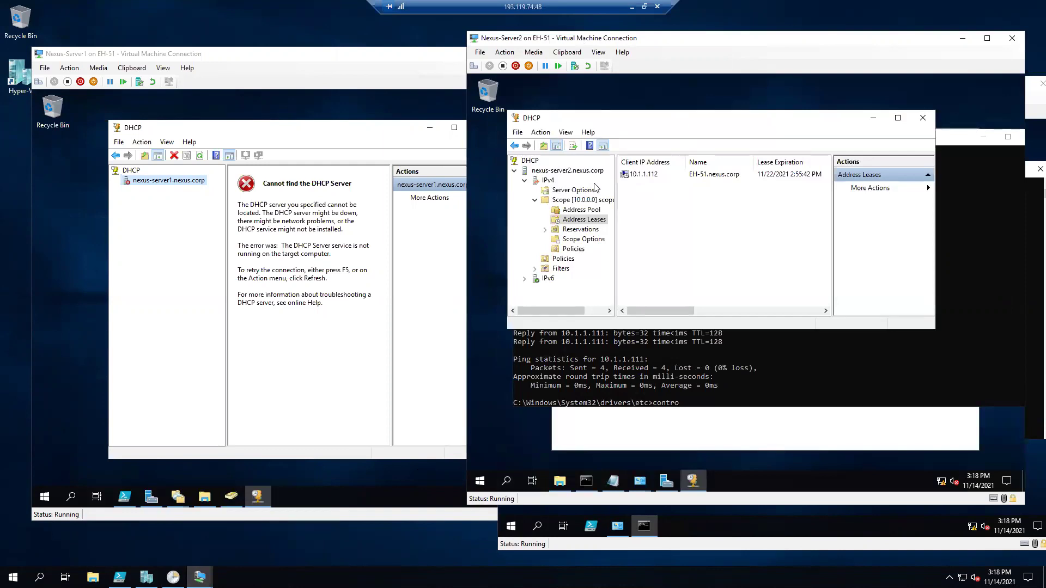
left_click(565, 190)
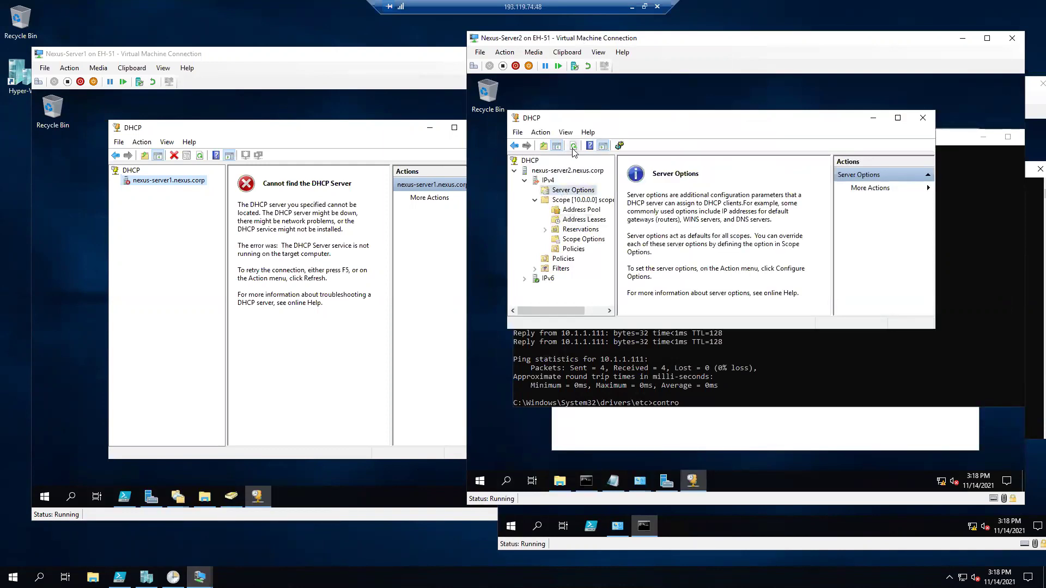
left_click(575, 204)
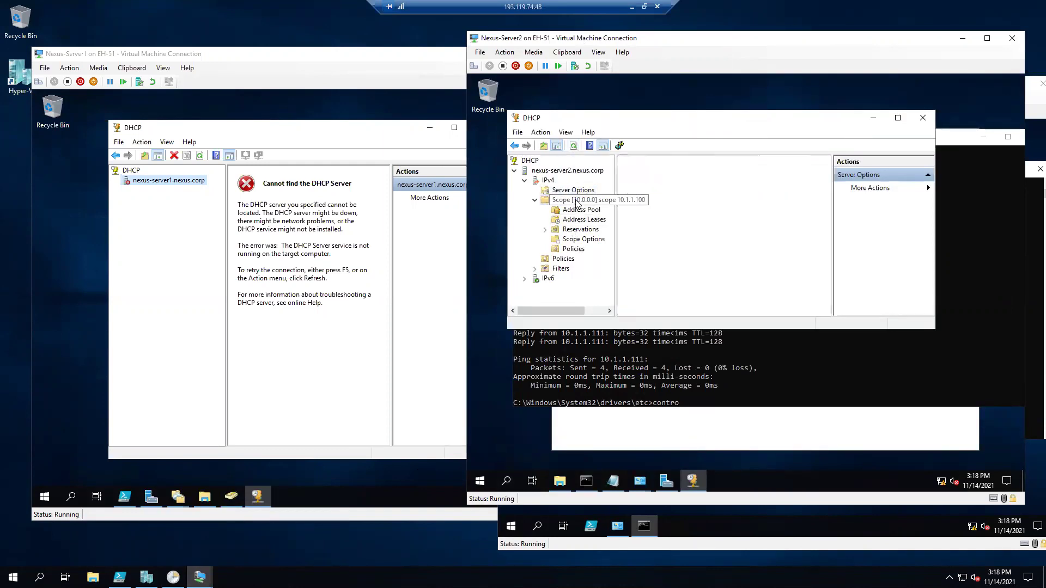
left_click(580, 211)
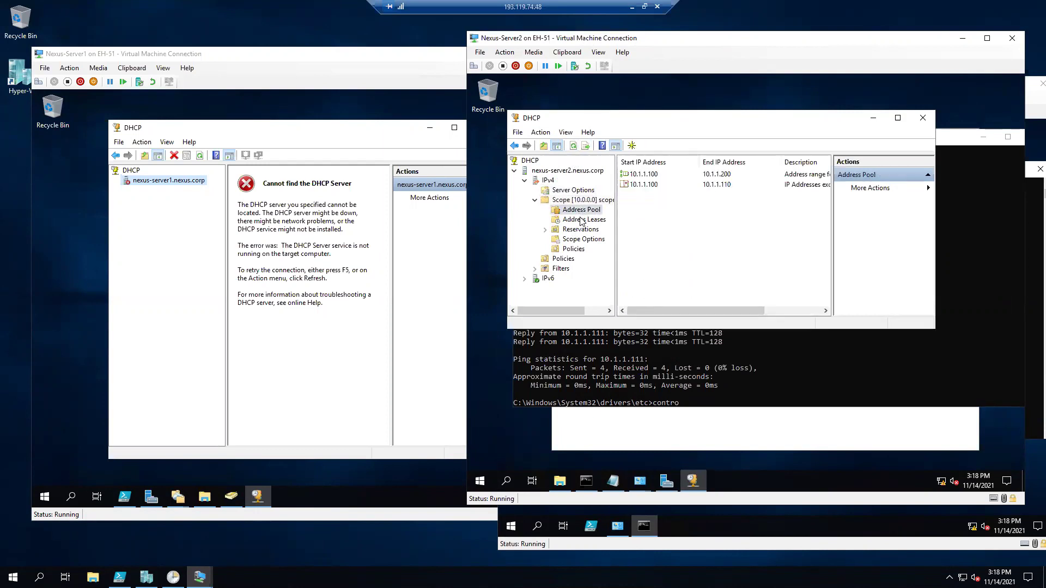
left_click(582, 219)
left_click(574, 146)
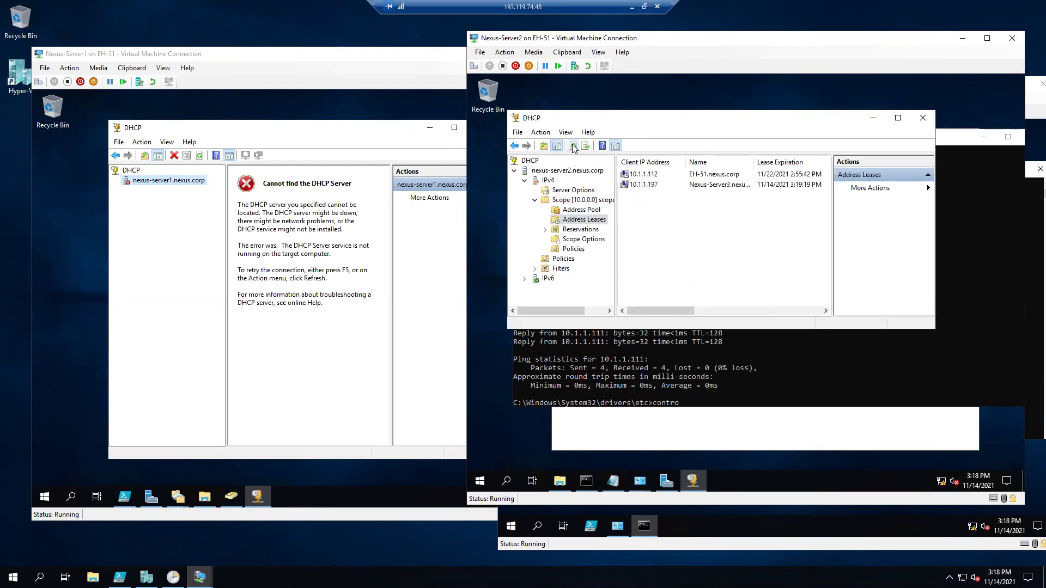
left_click(642, 185)
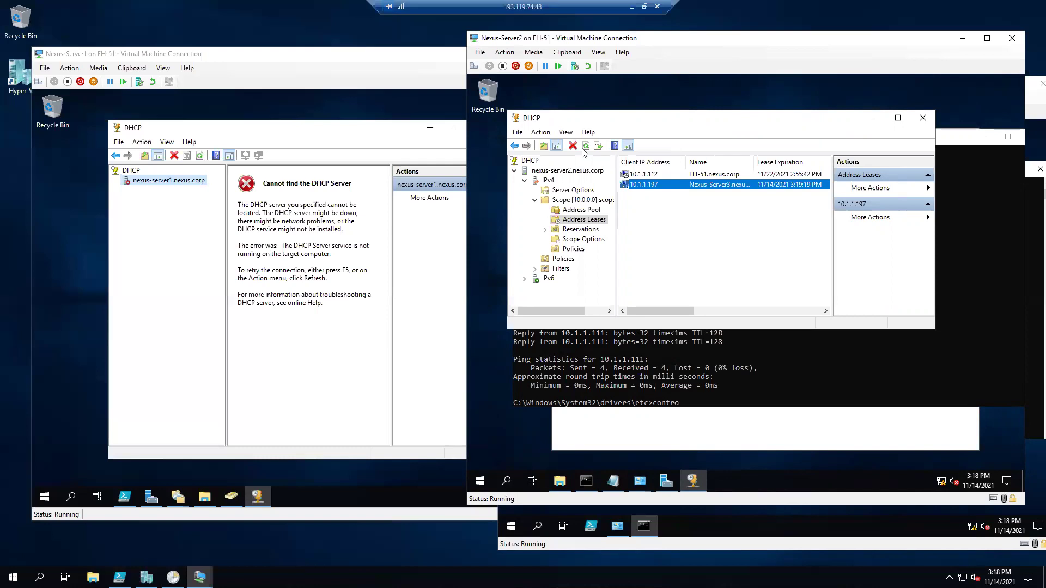
Refresh Server2's lease list again, reselect 10.1.1.197, and arrange the windows to show it.
left_click(345, 140)
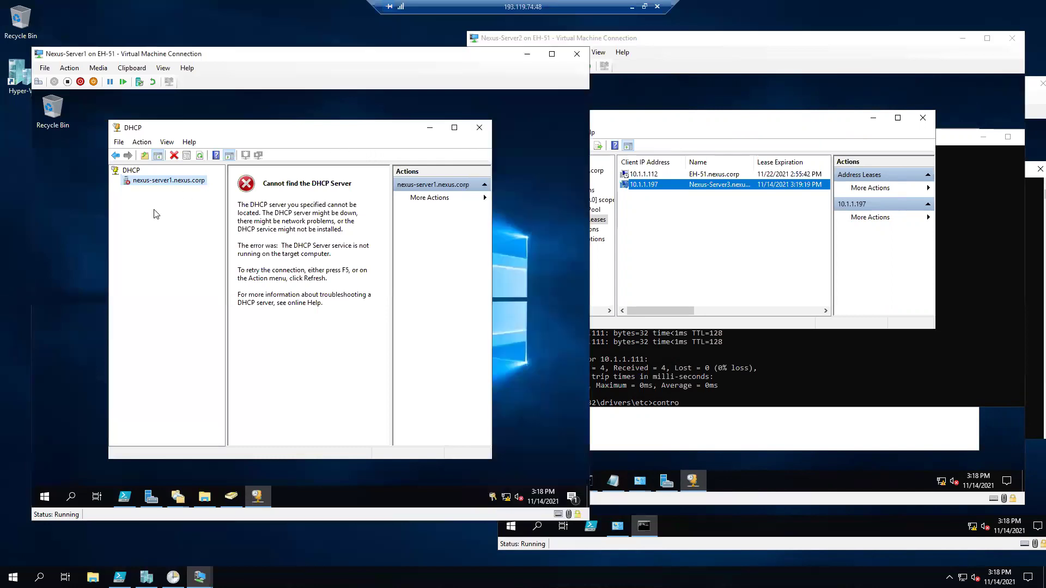
left_click(739, 134)
left_click(586, 146)
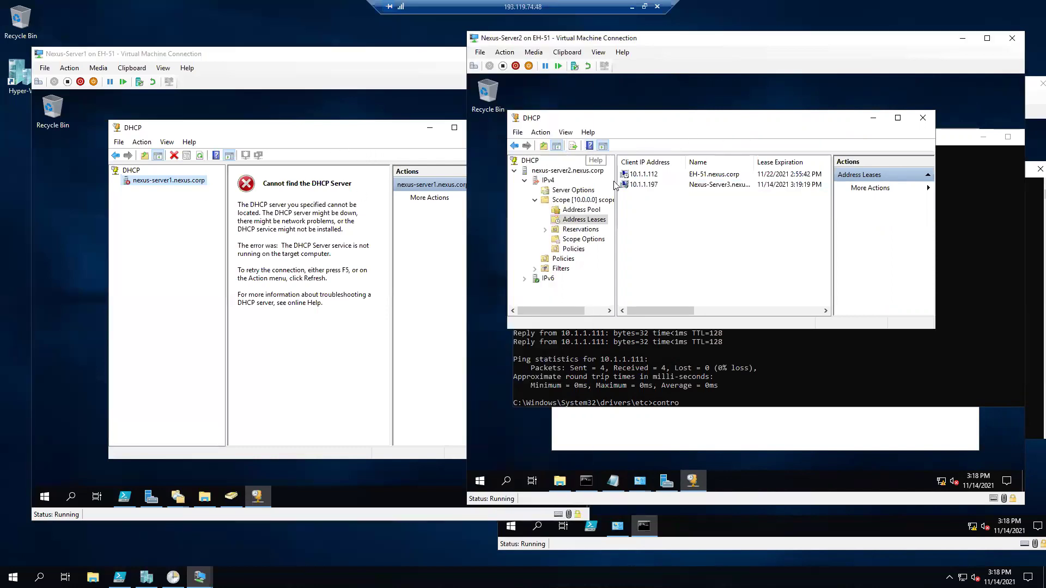
left_click(646, 187)
left_click(682, 348)
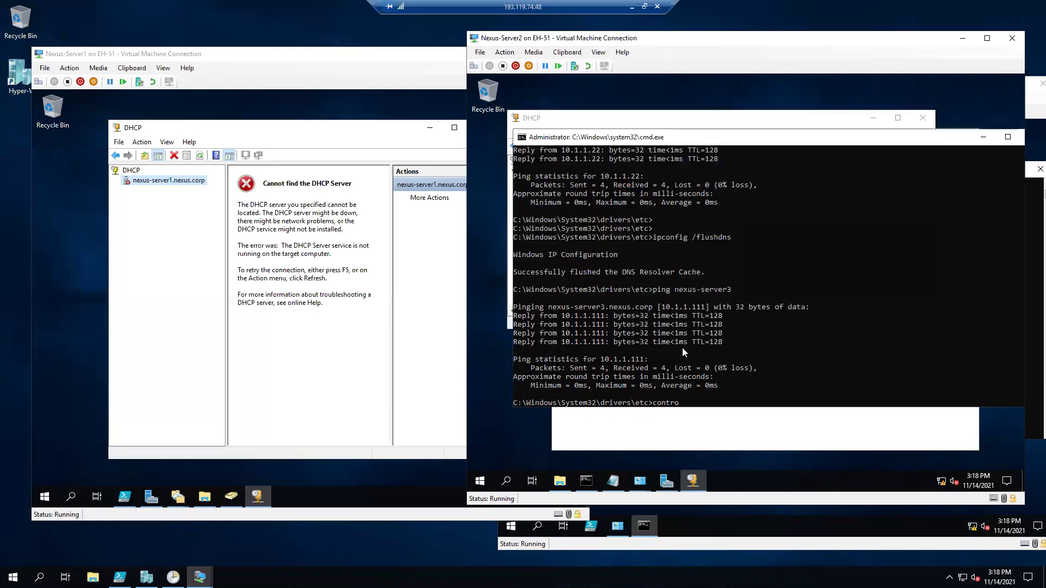
left_click(598, 545)
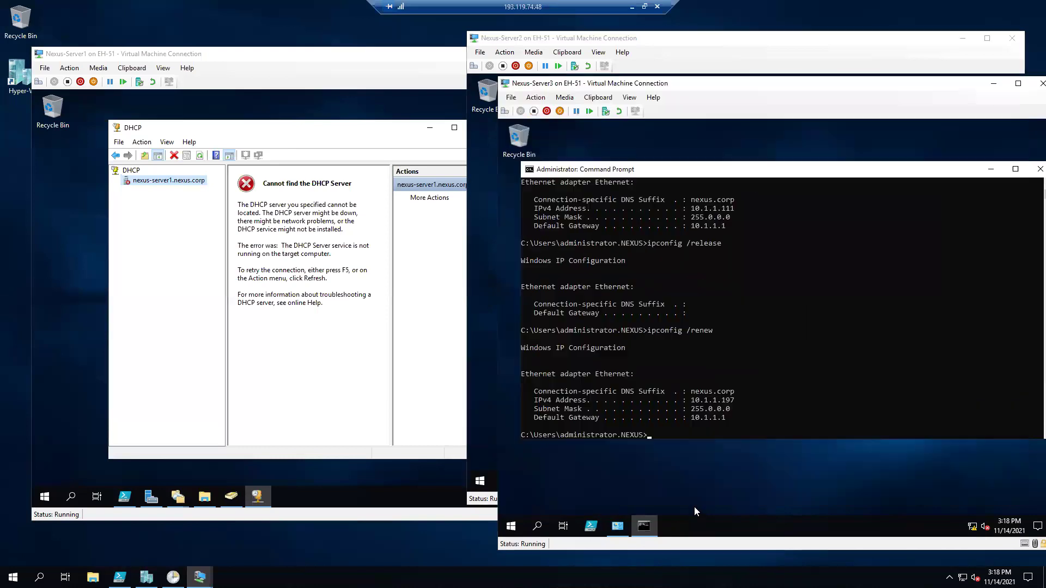
left_click(720, 399)
left_click(554, 38)
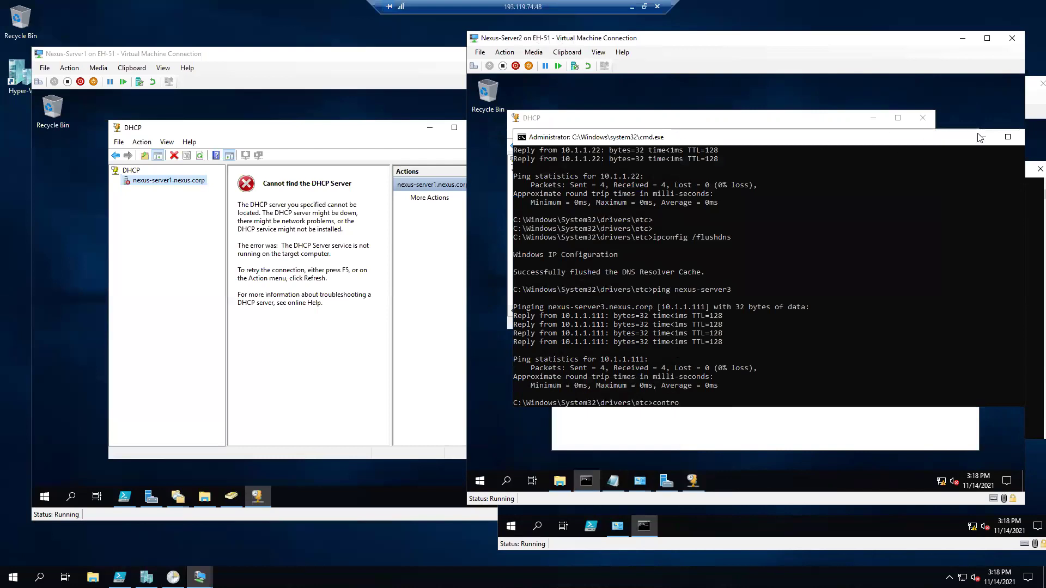
left_click(980, 138)
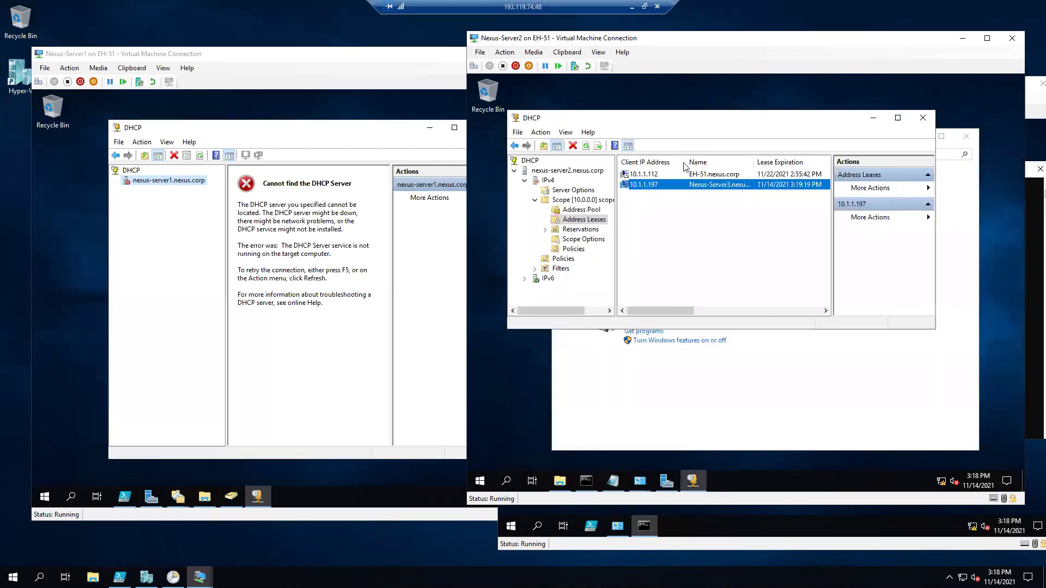
left_click_drag(694, 120, 695, 116)
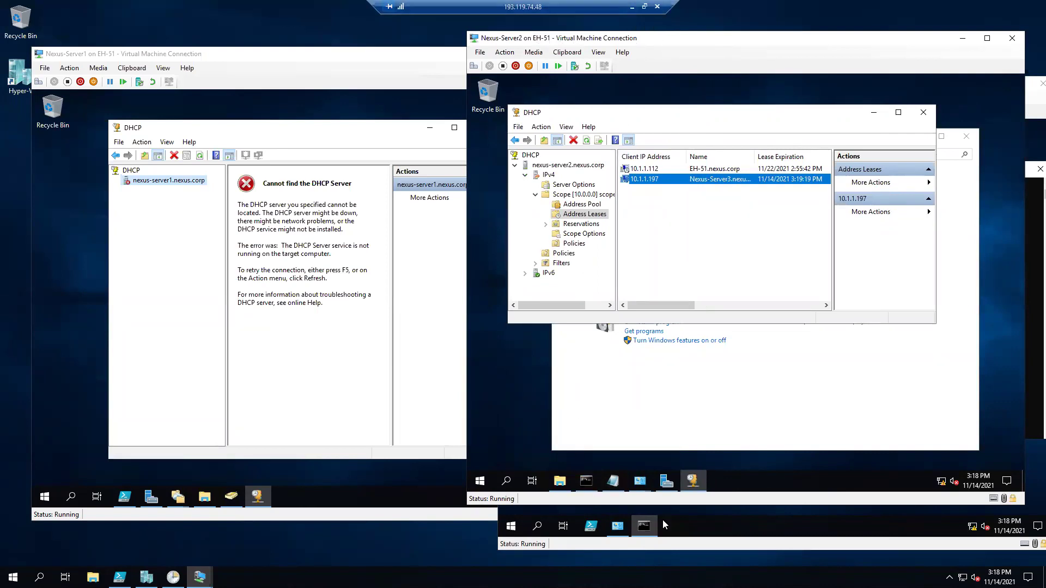
Run ipconfig /all on Nexus-Server3 and highlight the DHCP Server 10.1.1.22 line.
left_click(689, 518)
key("Return")
key("Up")
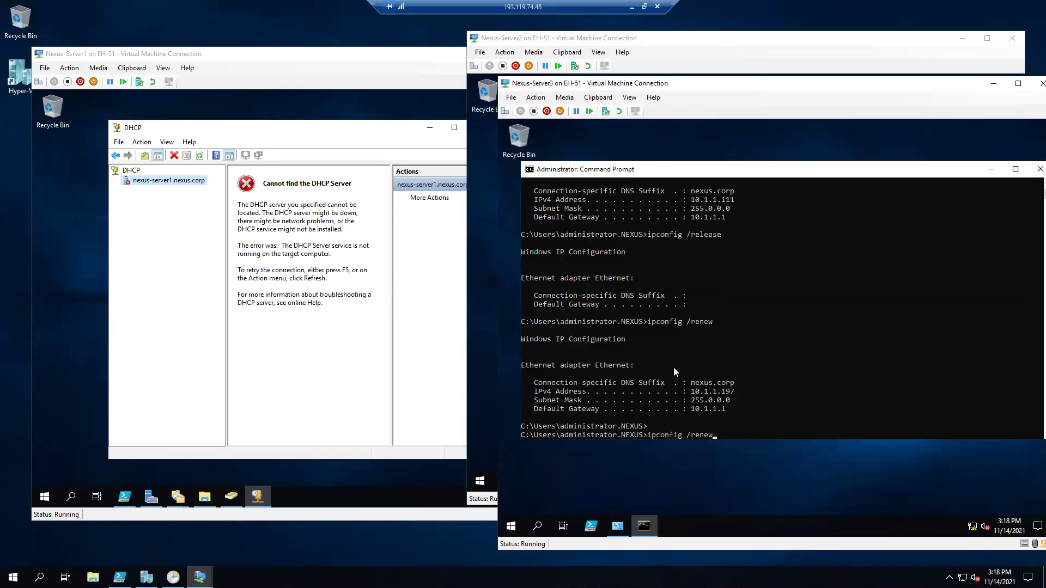
key("BackSpace")
key("BackSpace")
key("BackSpace")
key("BackSpace")
key("BackSpace")
type("all")
key("Return")
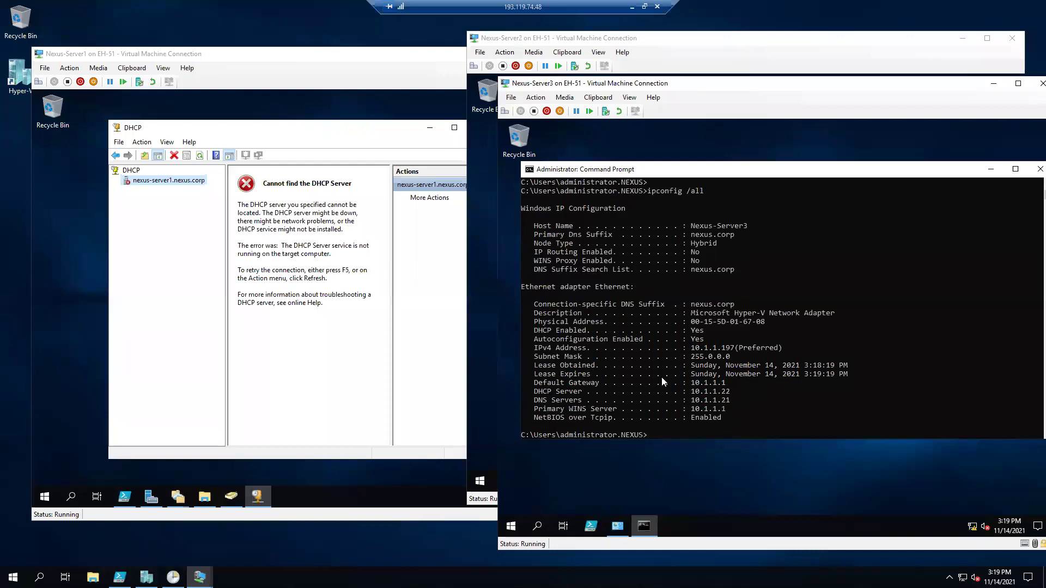
left_click_drag(742, 393, 533, 392)
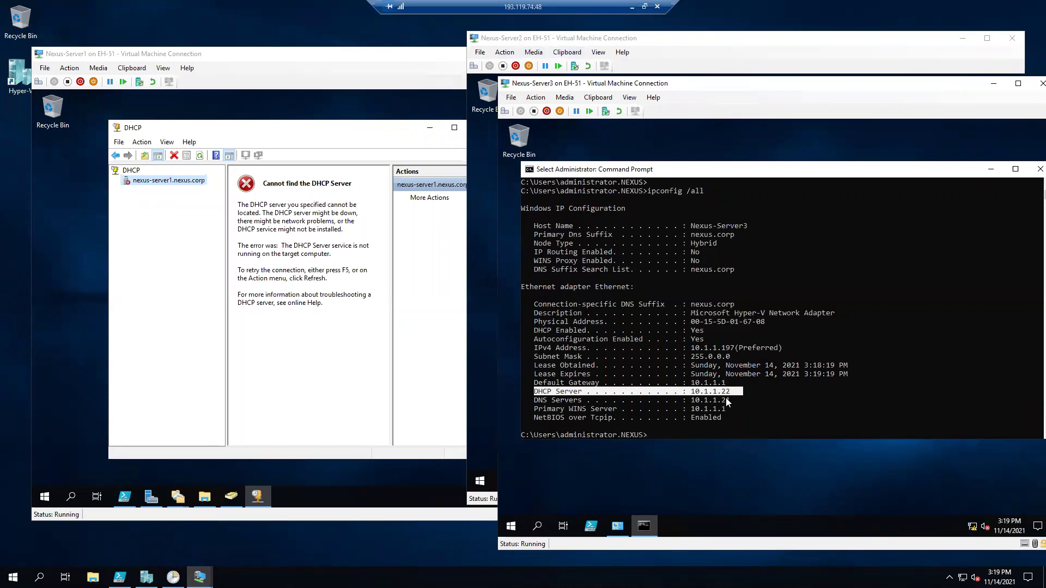
Start nexus-server1's DHCP service via All Tasks > Start, expand IPv4, and refresh the tree.
left_click(262, 137)
right_click(171, 181)
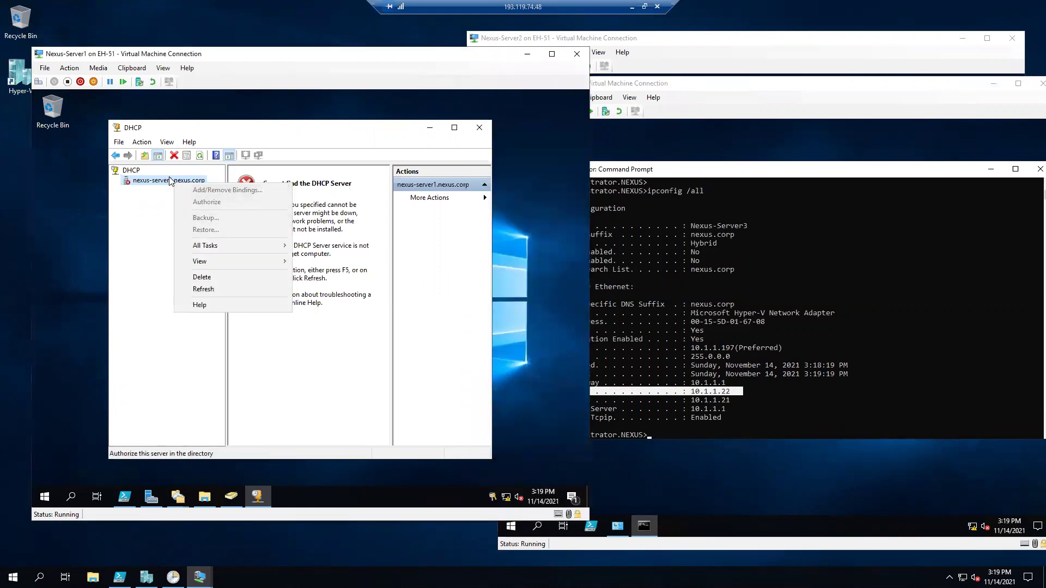
mouse_move(240, 244)
left_click(314, 246)
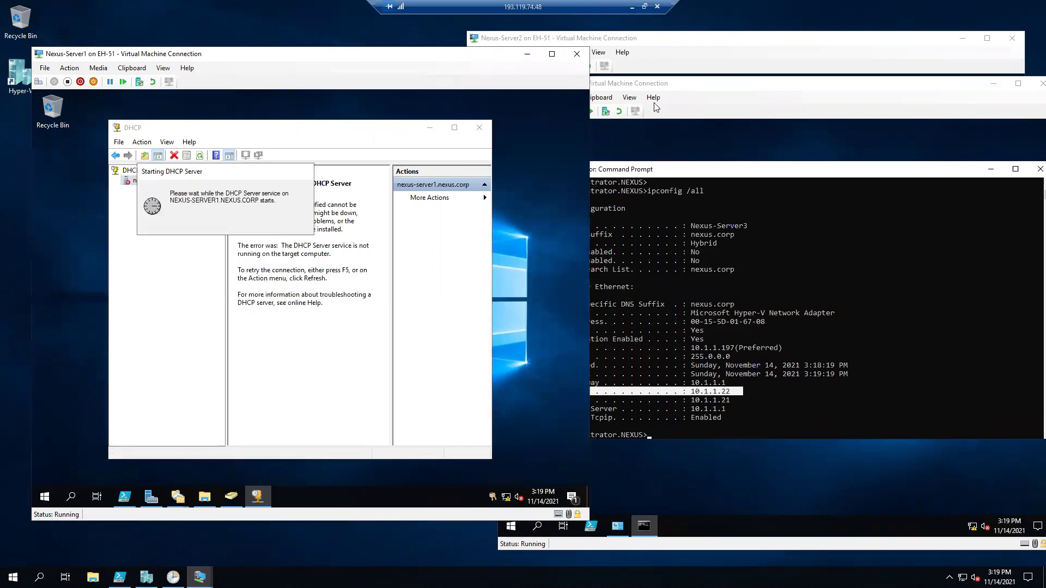
left_click(736, 39)
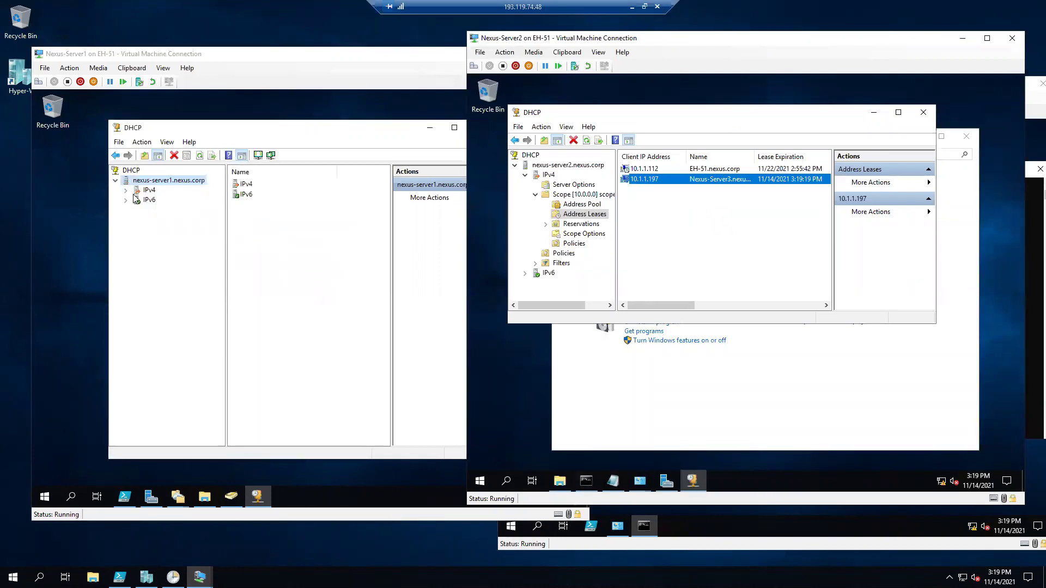
left_click(198, 158)
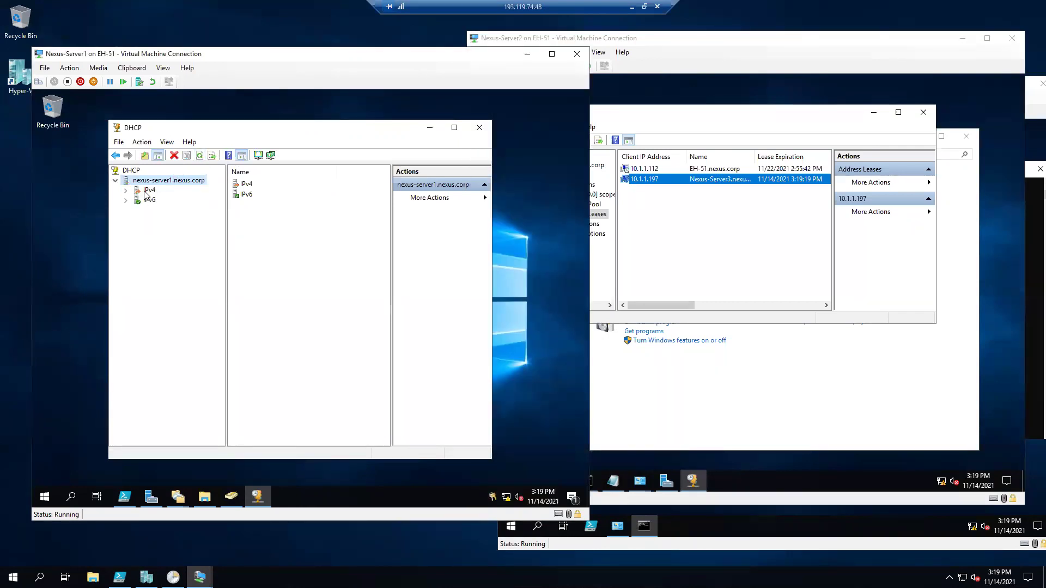
left_click(126, 191)
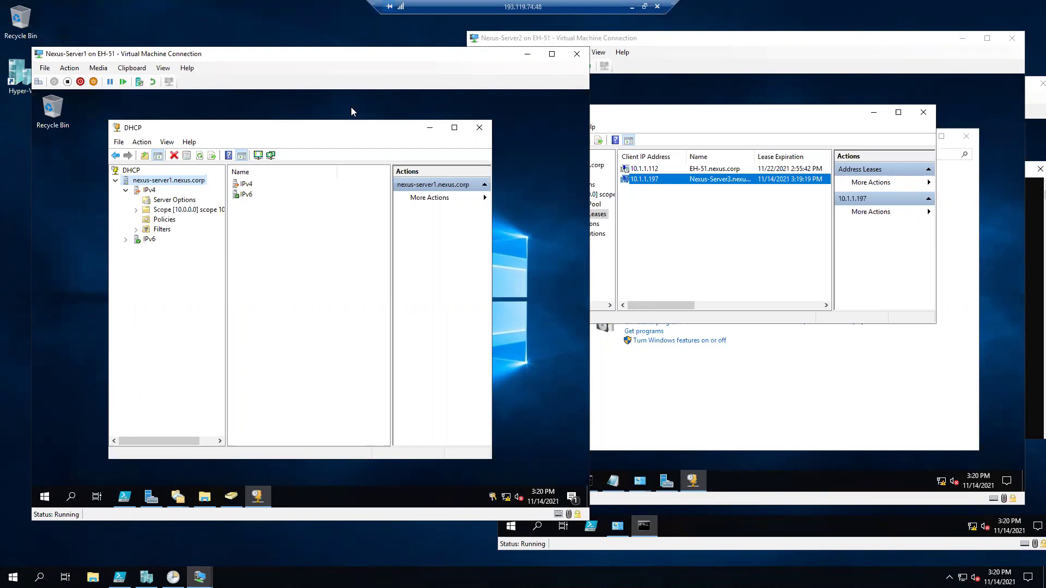
key("alt")
left_click(200, 155)
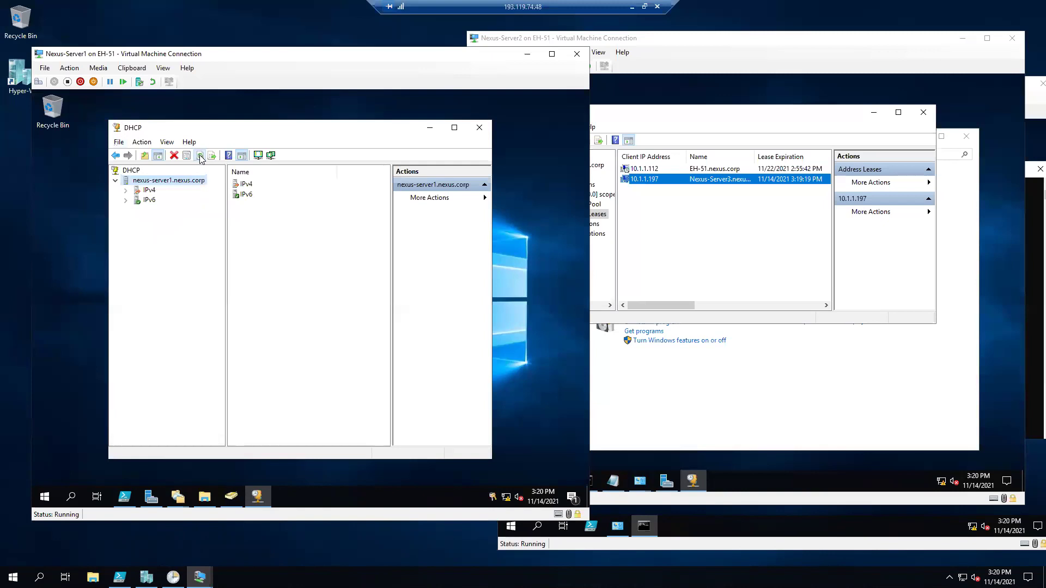
Expand Nexus-Server1's IPv4 node and refresh it to reveal the active 10.0.0.0 scope.
left_click(126, 190)
left_click(149, 190)
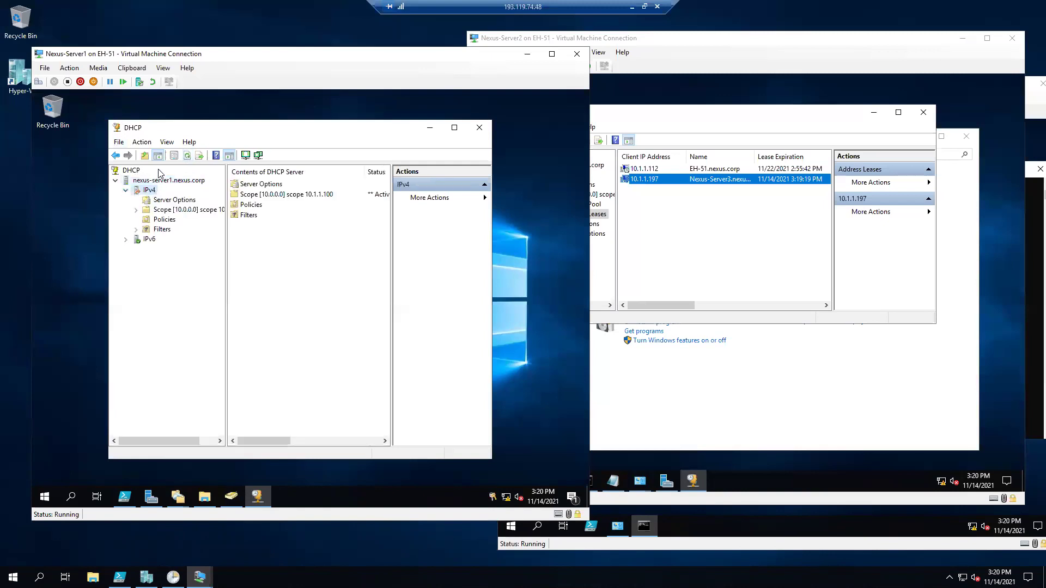
left_click(186, 156)
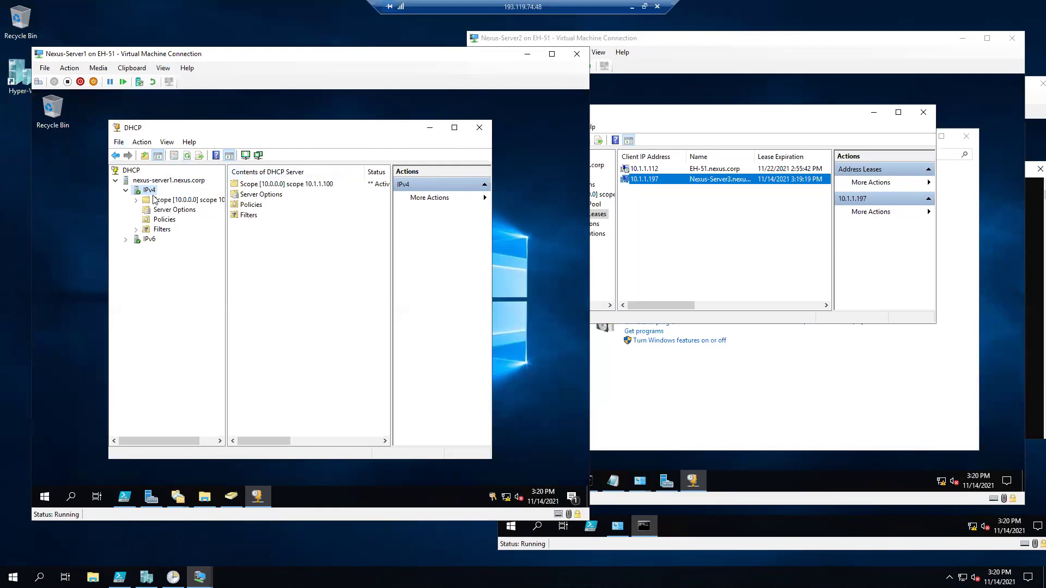
left_click(187, 156)
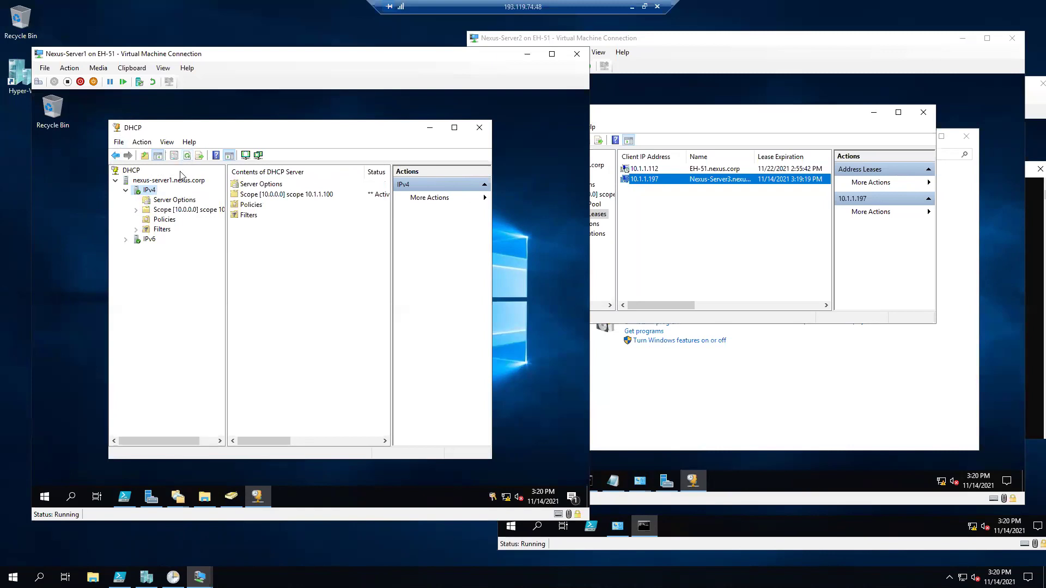
left_click(679, 126)
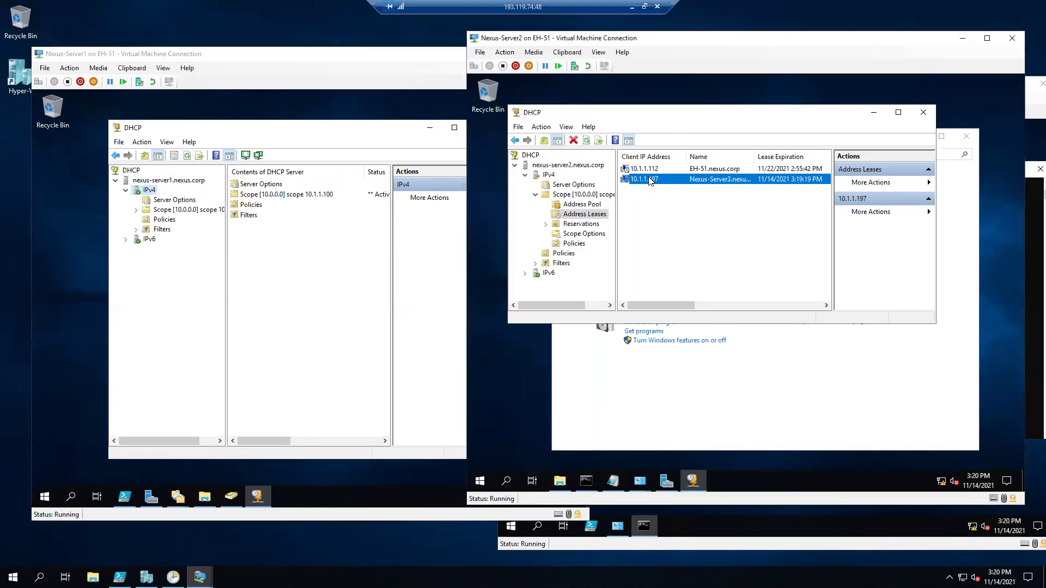
Delete the 10.1.1.197 lease from Nexus-Server2's DHCP console.
right_click(649, 179)
left_click(672, 214)
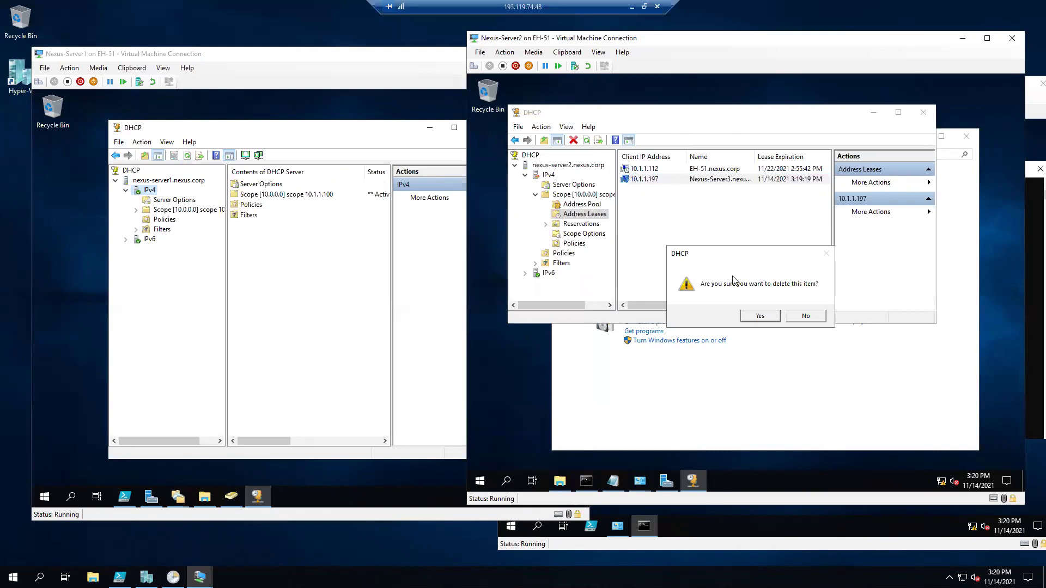
left_click(755, 314)
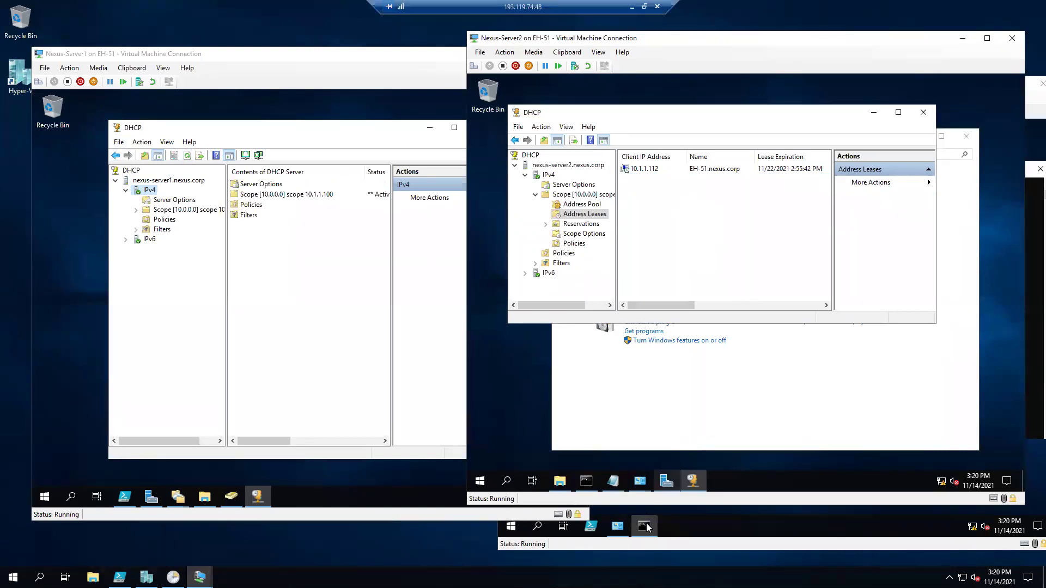
On Nexus-Server3, run ipconfig /release then ipconfig /renew to obtain 10.1.1.111.
left_click(644, 526)
left_click(644, 525)
right_click(700, 409)
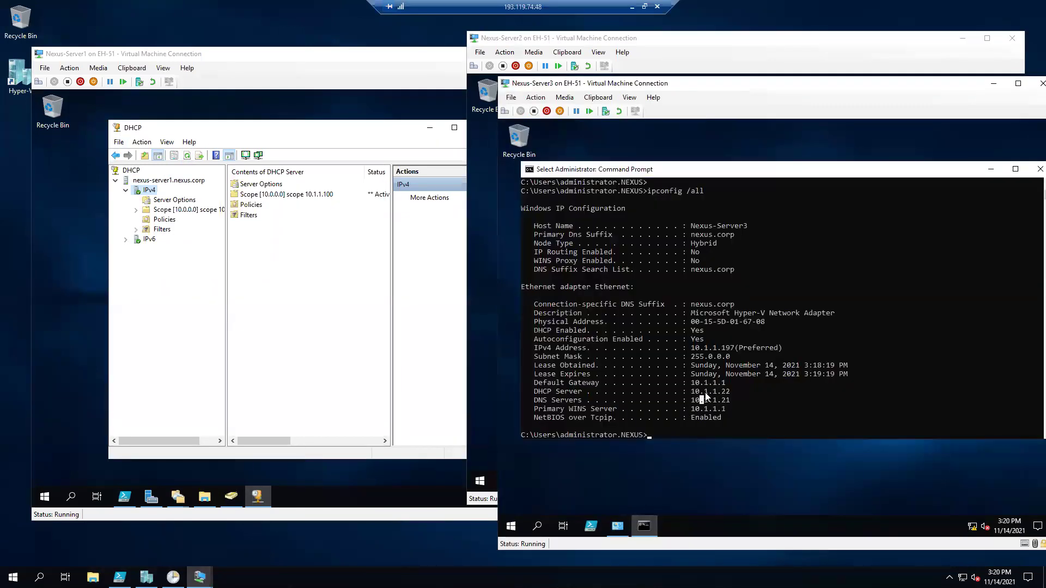
type("ipconfig /renew")
key("Up")
key("Up")
key("Return")
key("Return")
key("Up")
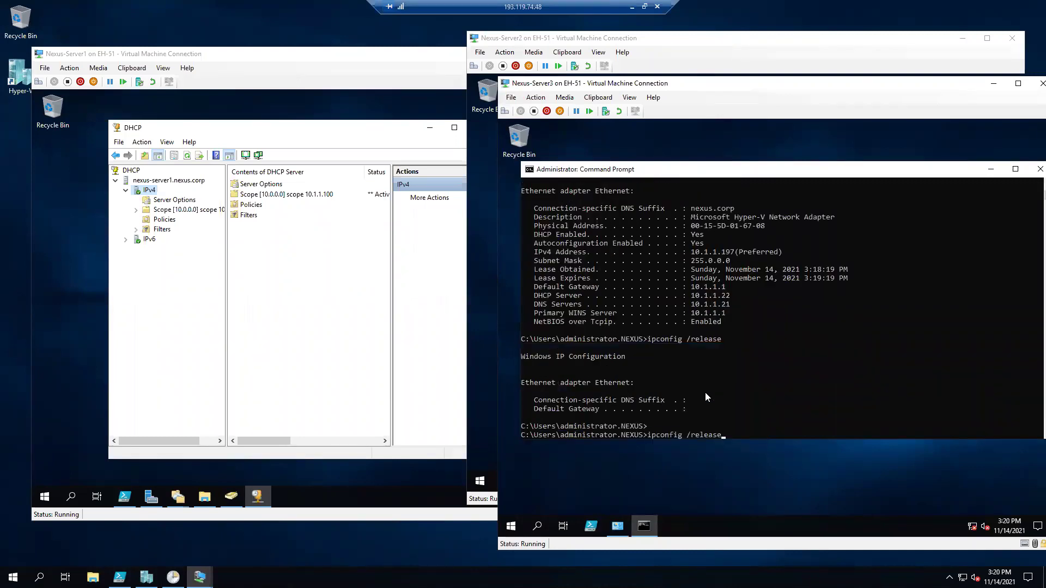
key("BackSpace")
key("BackSpace")
key("BackSpace")
key("BackSpace")
key("BackSpace")
type("new")
key("Return")
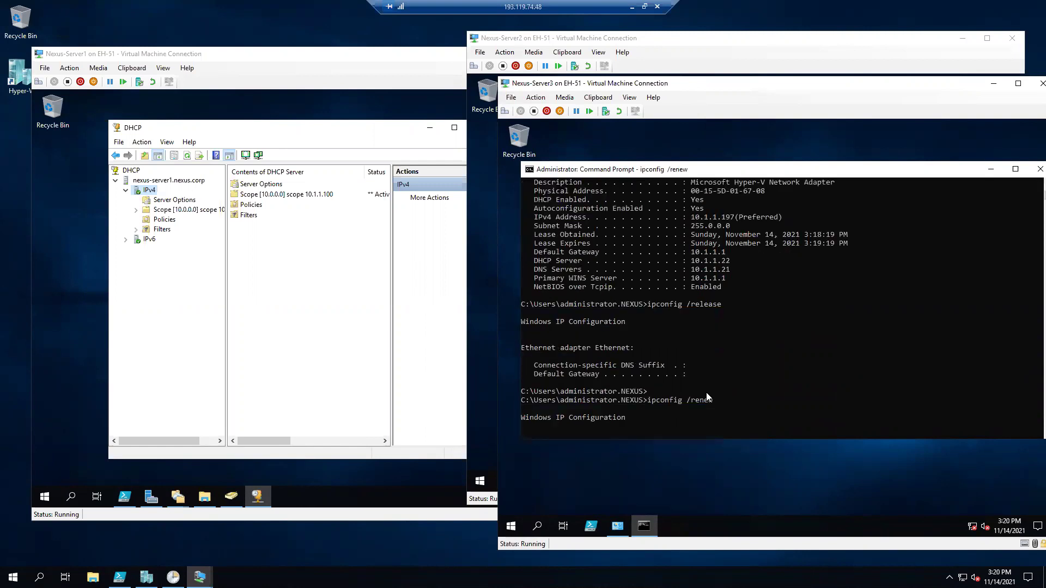
left_click(714, 374)
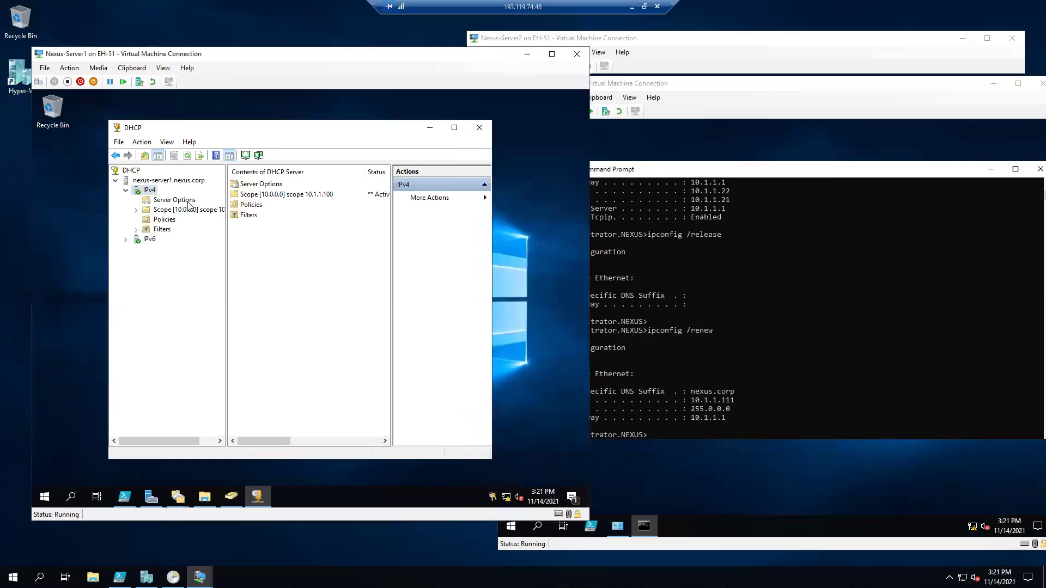
Run ipconfig /all on Nexus-Server3 and highlight the DHCP Server 10.1.1.21 line.
left_click(740, 391)
key("Up")
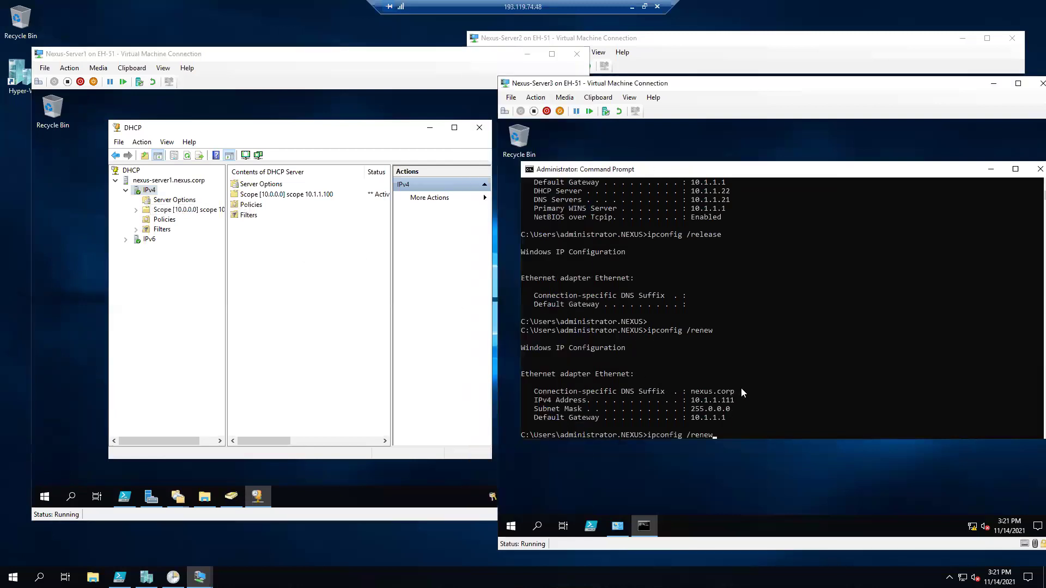
key("BackSpace")
key("BackSpace")
key("BackSpace")
key("BackSpace")
key("BackSpace")
type("all")
key("Return")
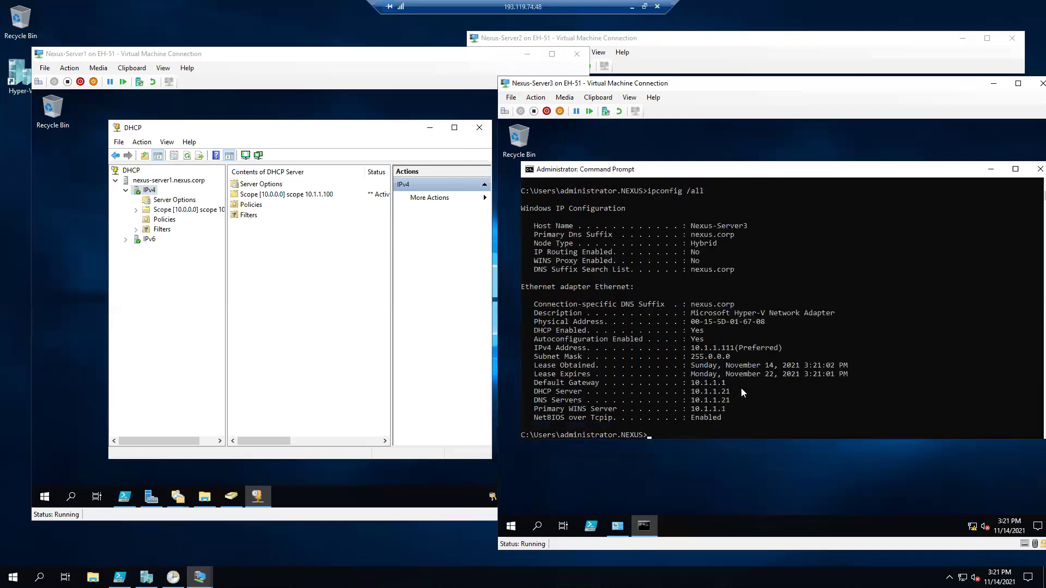
left_click_drag(731, 391, 534, 393)
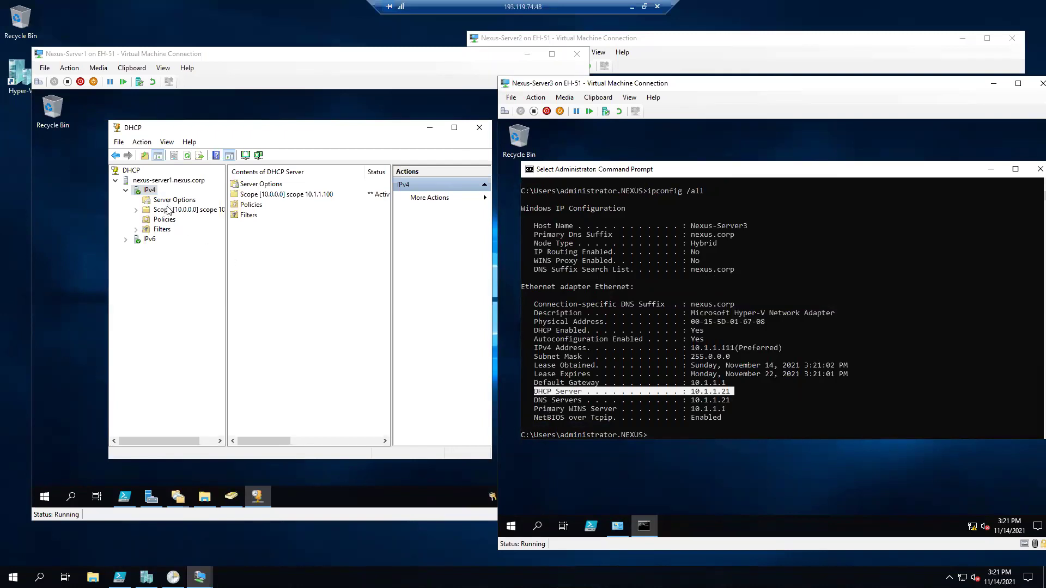
Show Nexus-Server1's 10.0.0.0 scope address leases, selecting Nexus-Server3's 10.1.1.111 lease.
double_click(148, 210)
left_click(185, 230)
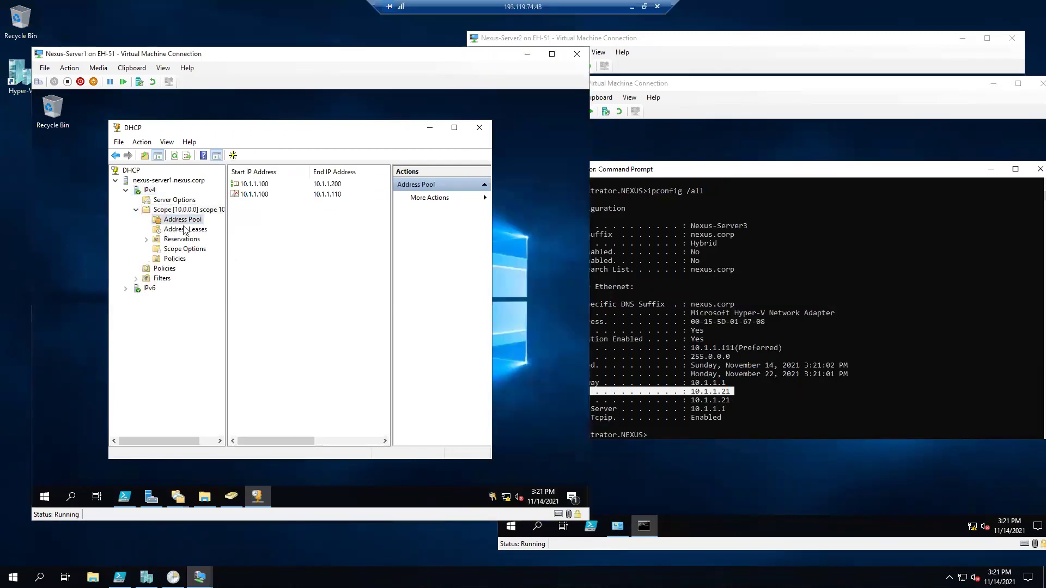
left_click(265, 184)
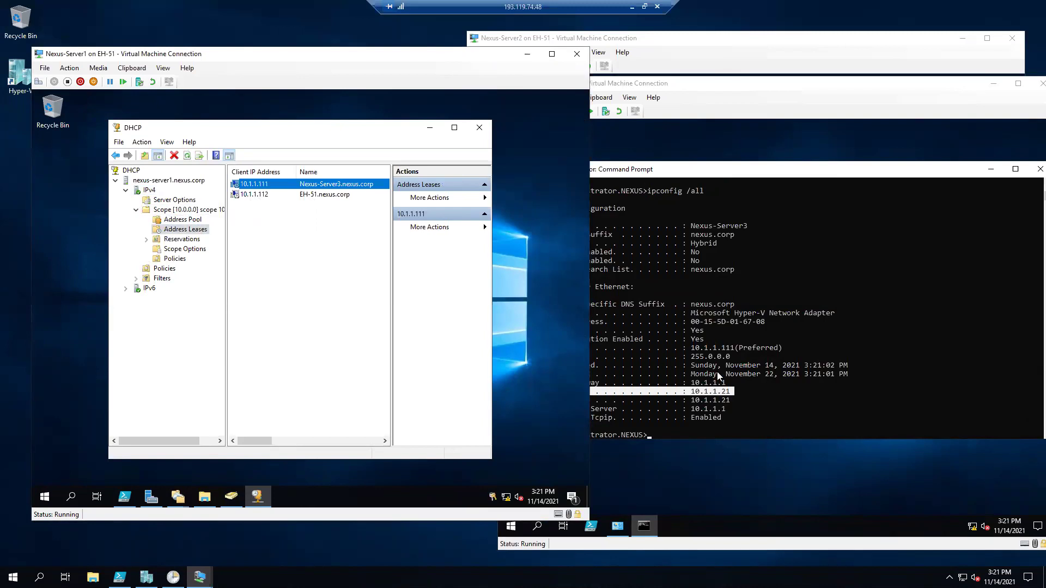
left_click(736, 385)
left_click_drag(735, 388, 534, 383)
left_click(263, 268)
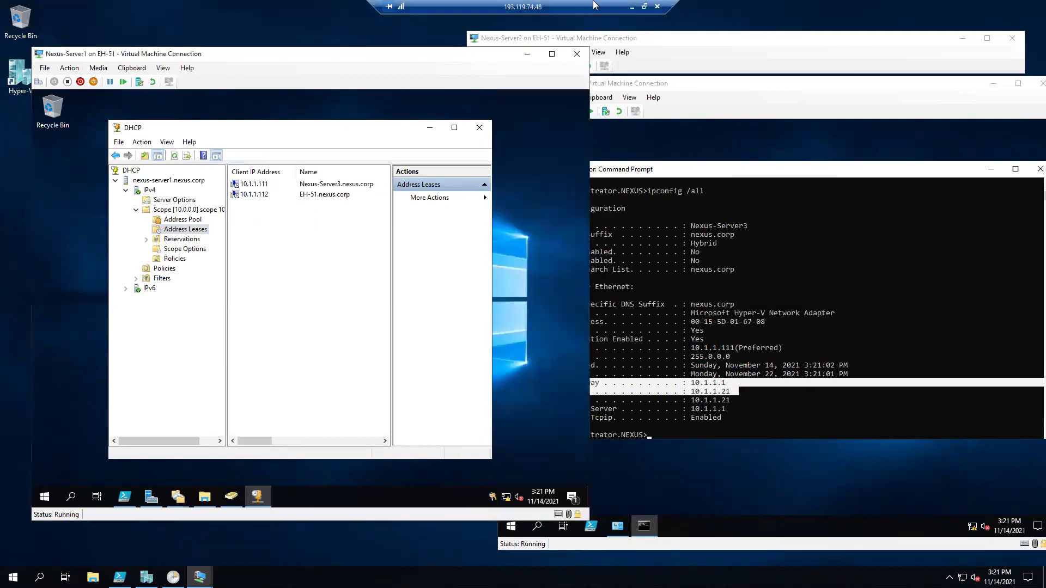
Minimize the remote session, close PowerPoint, and briefly view then put away dd.jpg.
left_click(632, 7)
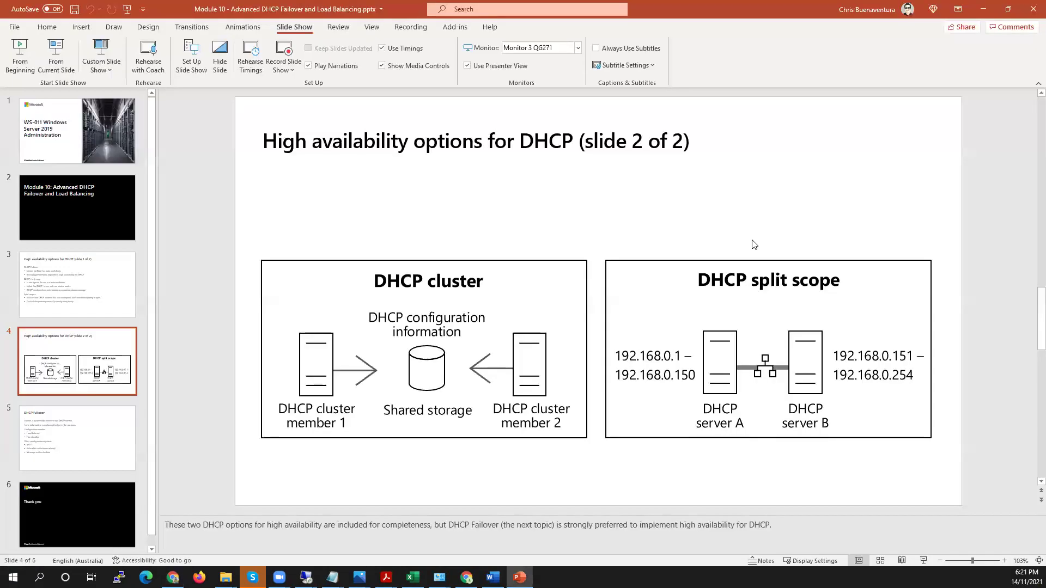
left_click(1031, 21)
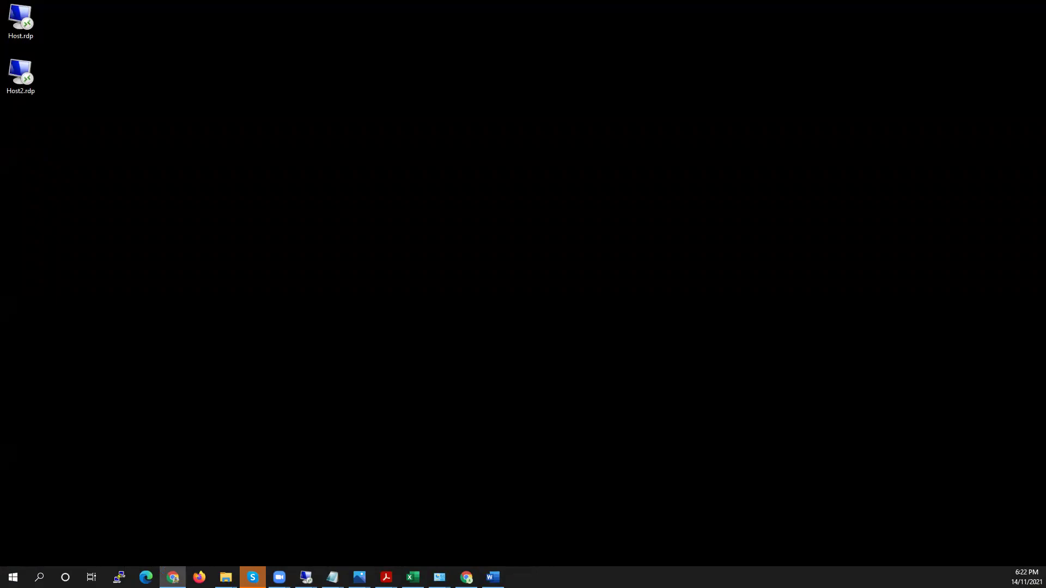
key("alt+Tab")
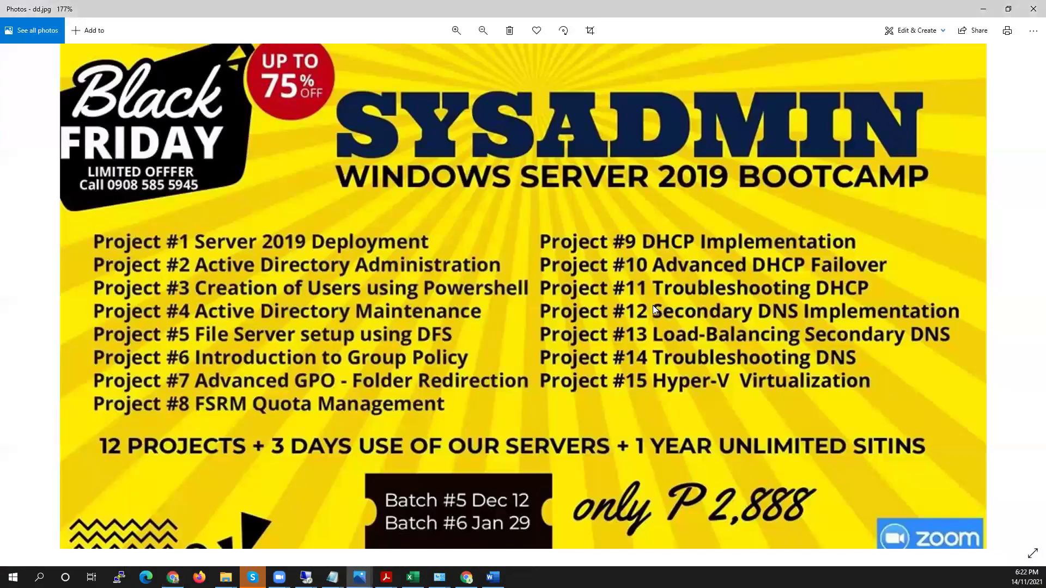
left_click(983, 9)
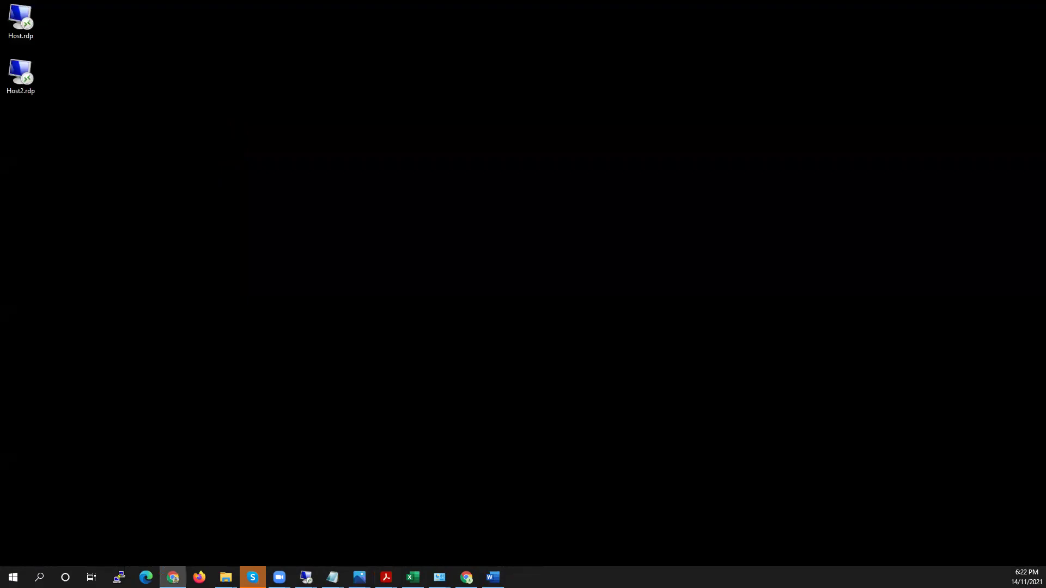